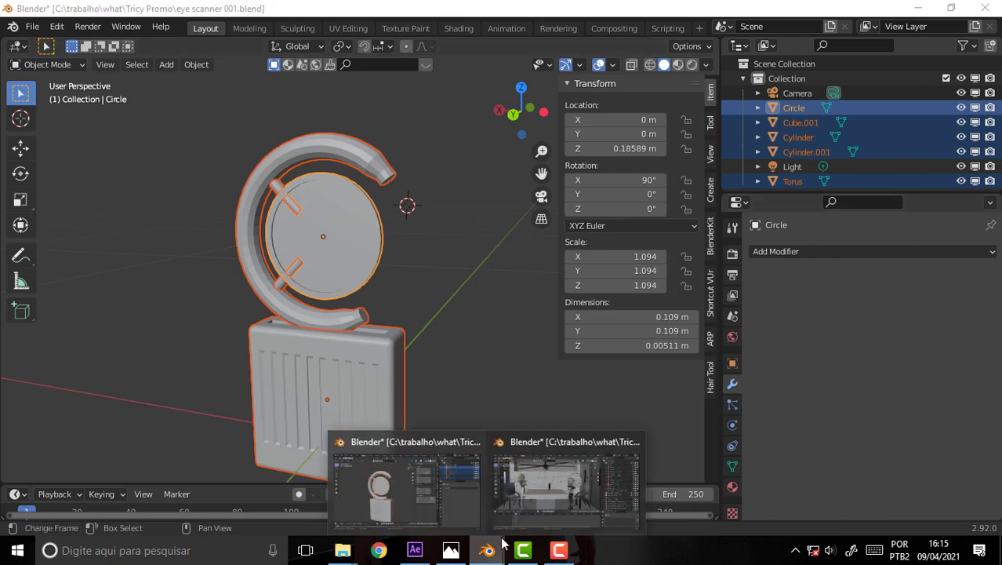
# - Copy the five eye scanner objects from eye scanner 001.blend and switch to the Tricy Promo scene file
pyautogui.click(543, 495)
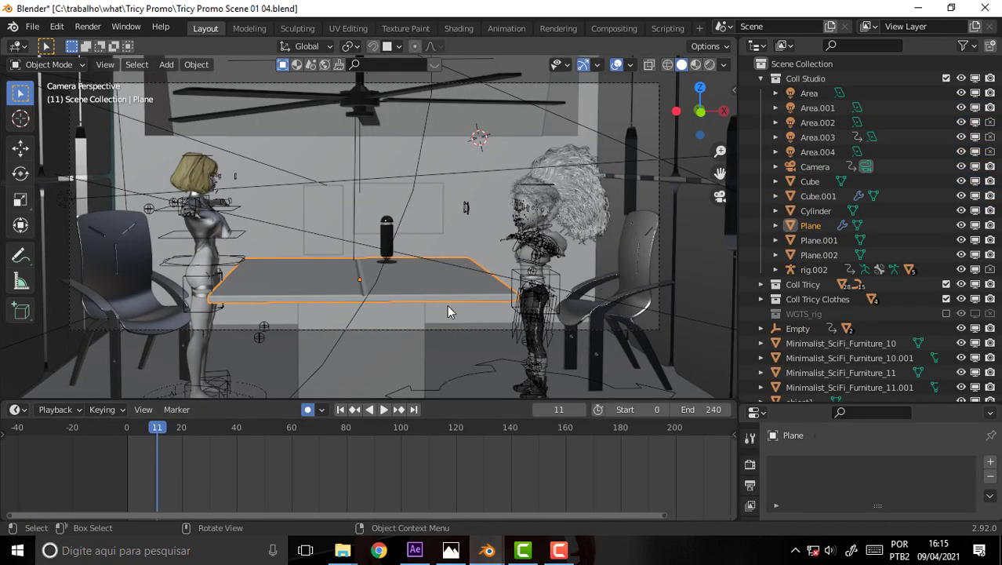
pyautogui.click(450, 549)
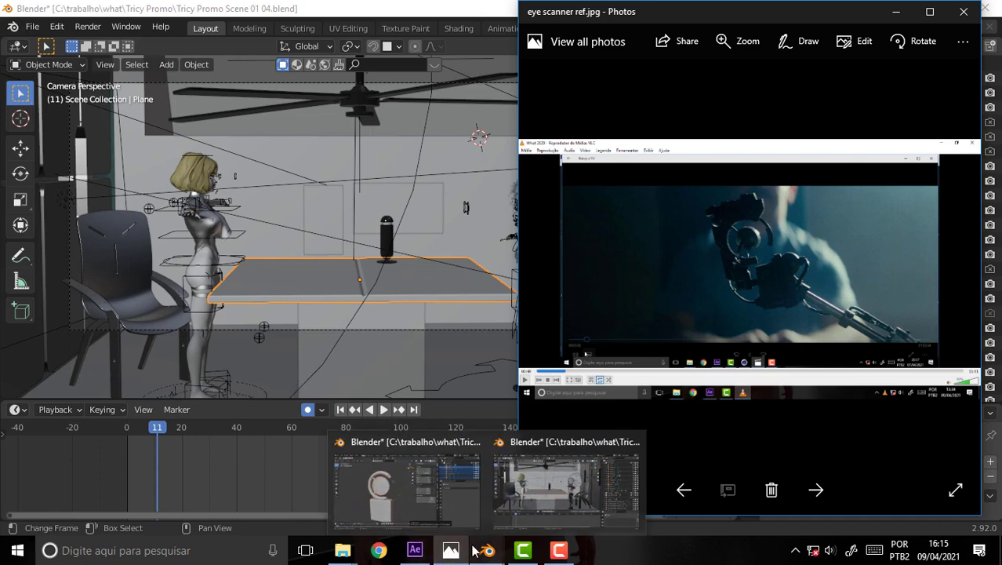
pyautogui.click(419, 502)
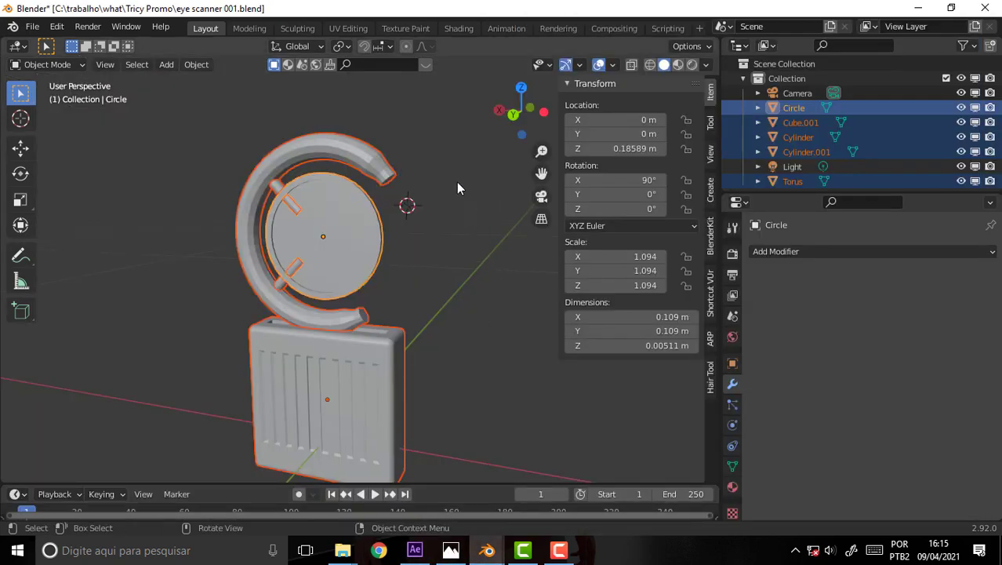
pyautogui.hotkey('ctrl', 'c')
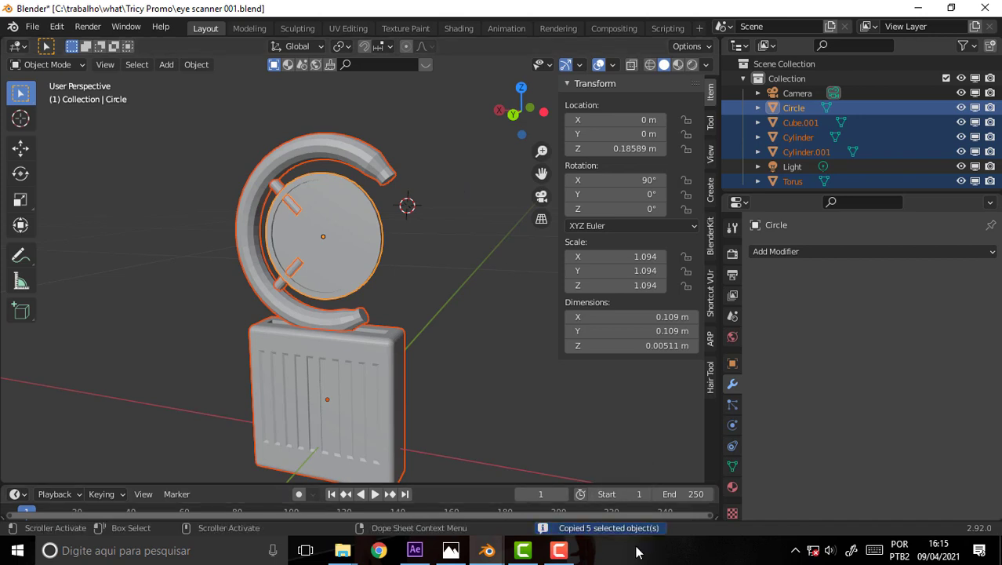
pyautogui.click(451, 551)
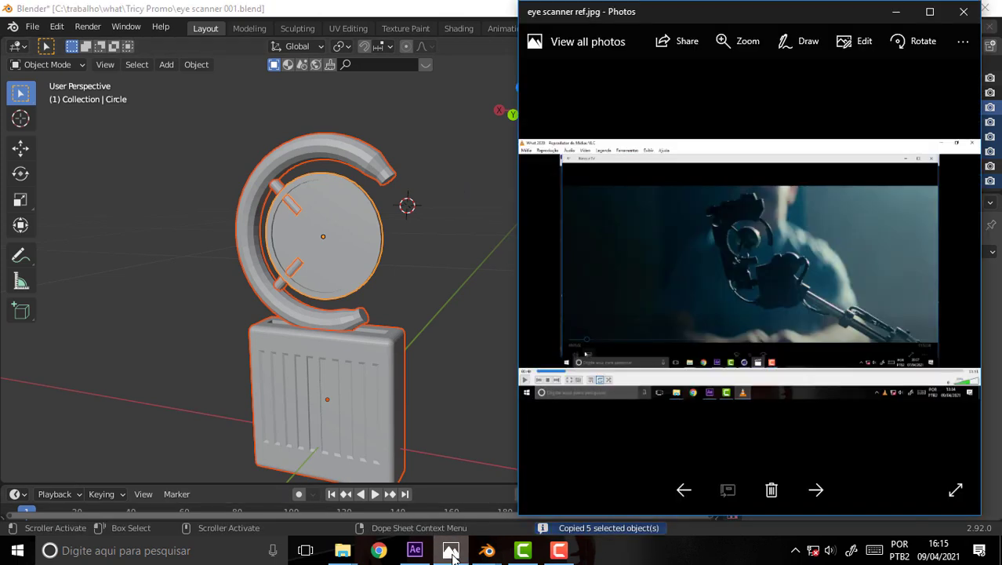
pyautogui.click(487, 551)
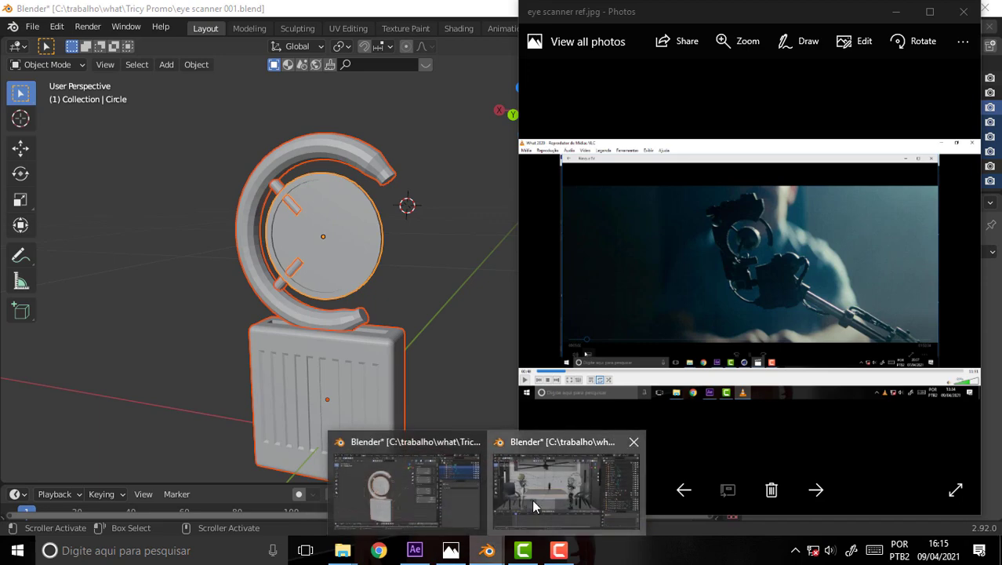
pyautogui.click(534, 506)
# - Paste the eye scanner objects and raise them 1.0477 m on Z onto the studio desk
pyautogui.hotkey('ctrl', 'v')
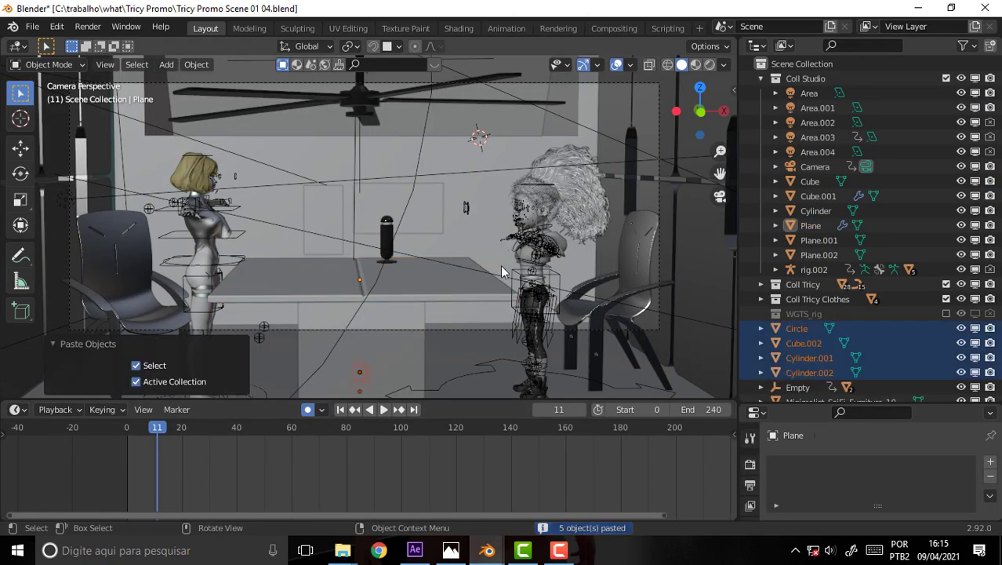
pyautogui.press('g')
pyautogui.press('z')
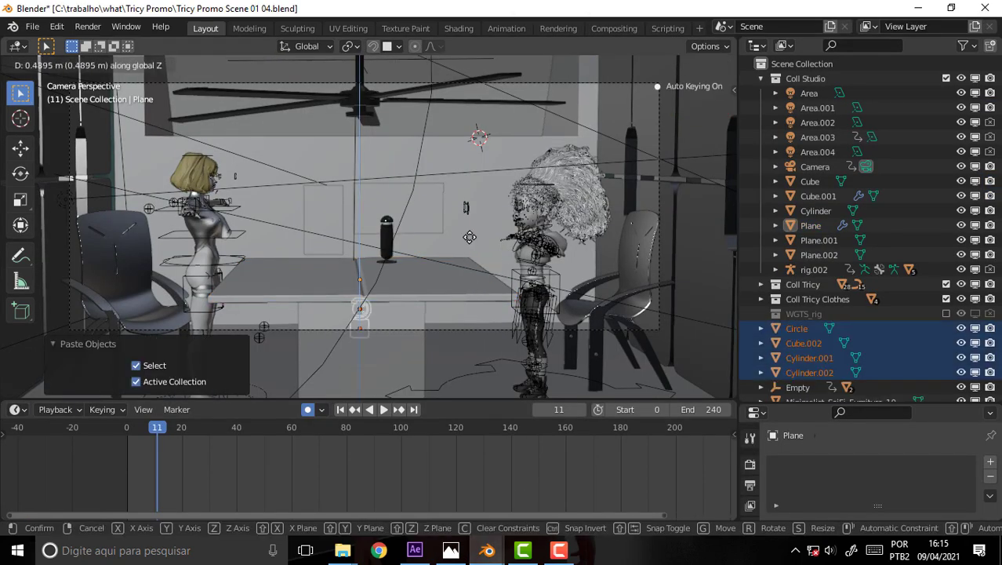
pyautogui.click(469, 180)
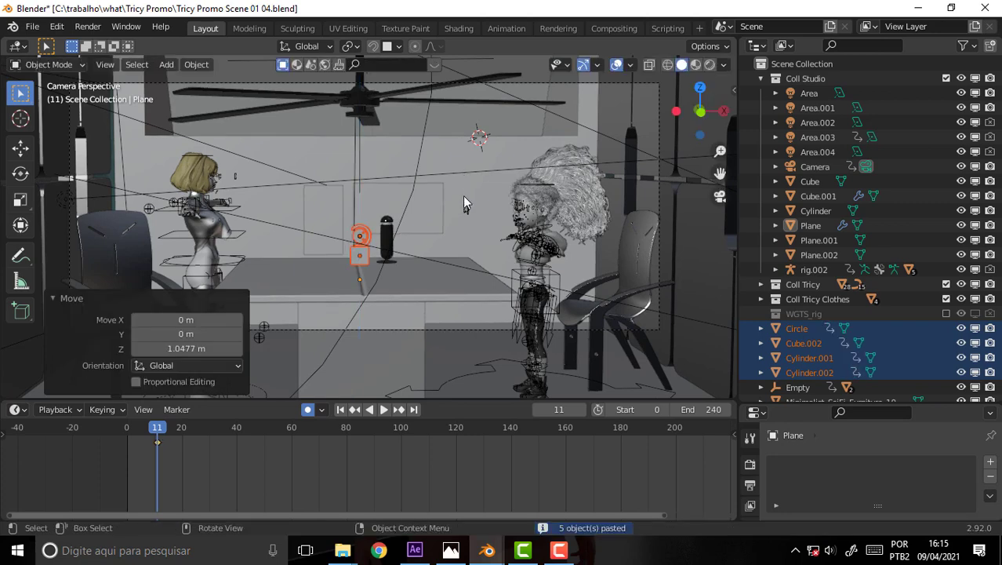
pyautogui.scroll(3, 462, 196)
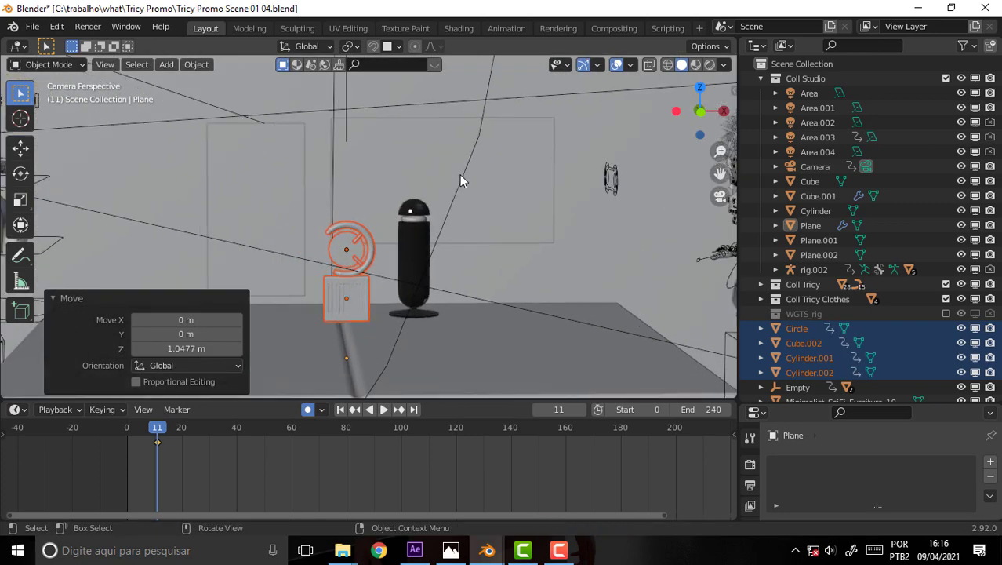
pyautogui.scroll(2, 459, 175)
pyautogui.scroll(2, 458, 168)
pyautogui.scroll(2, 457, 168)
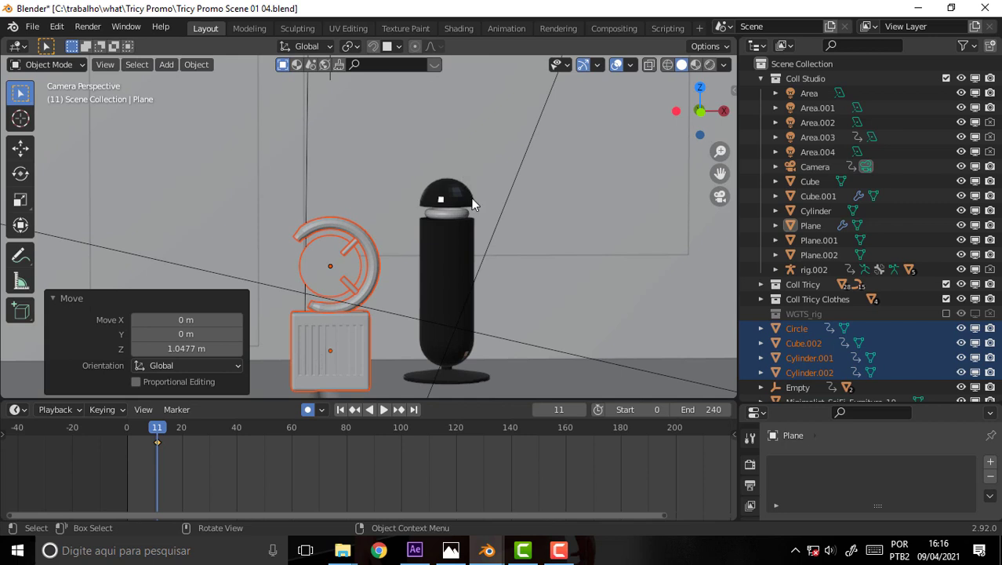
pyautogui.scroll(-1, 474, 206)
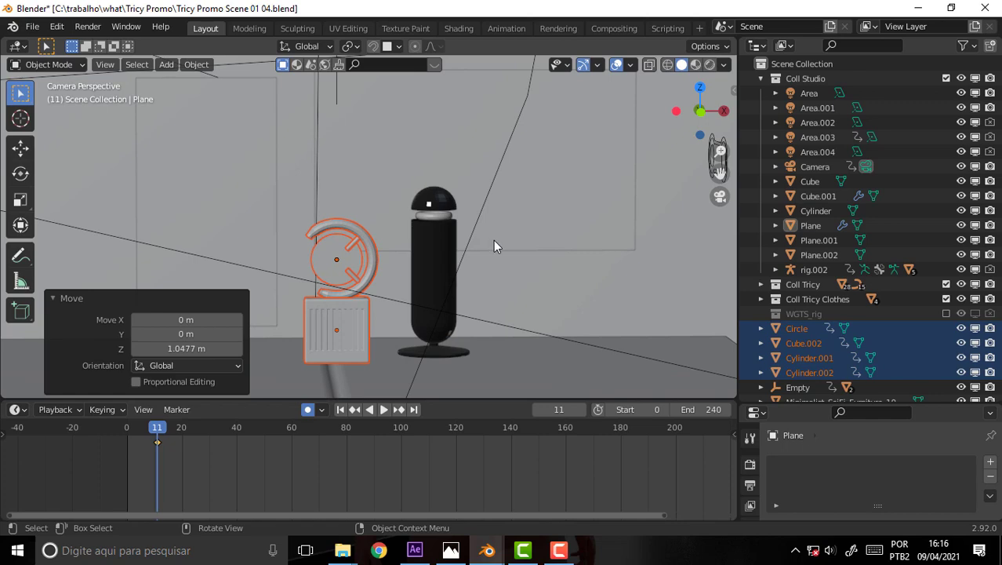
pyautogui.scroll(-1, 470, 240)
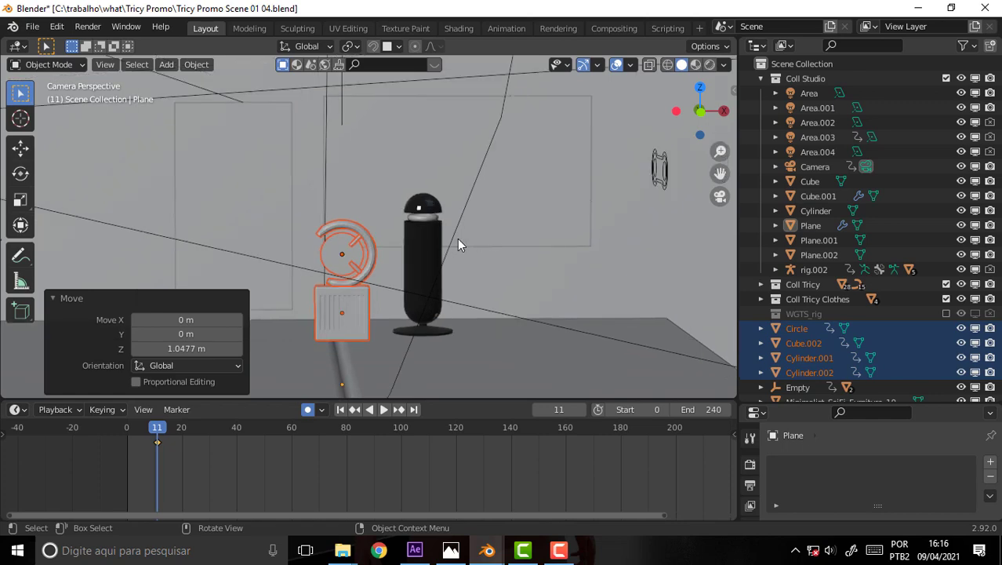
pyautogui.moveTo(494, 268)
pyautogui.mouseDown(button='middle')
pyautogui.moveTo(458, 271)
pyautogui.moveTo(503, 245)
pyautogui.mouseUp(button='middle')
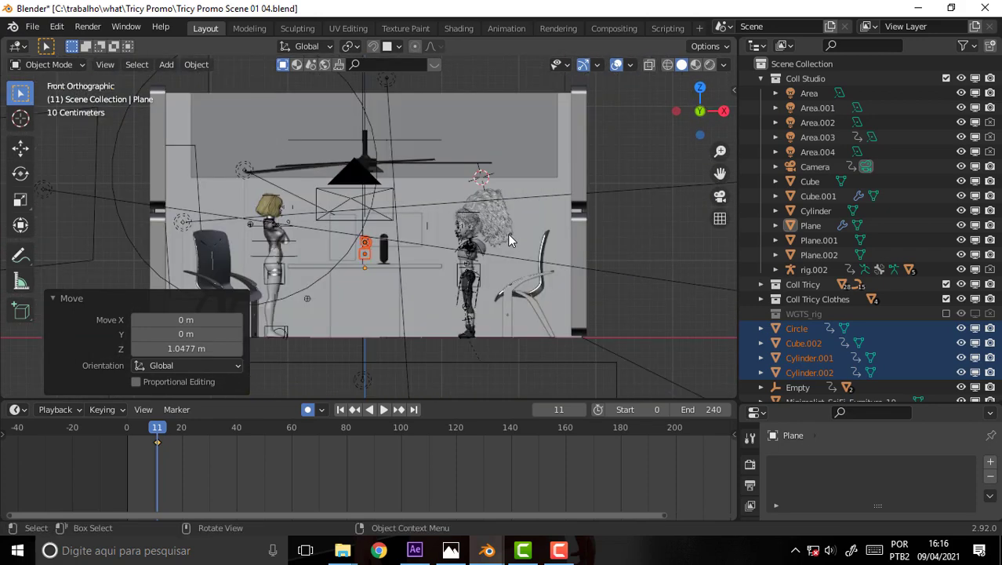
# - Scale the eye scanner by 1.878, lift it 0.10227 m, and rotate it -220° around Z
pyautogui.scroll(6, 507, 233)
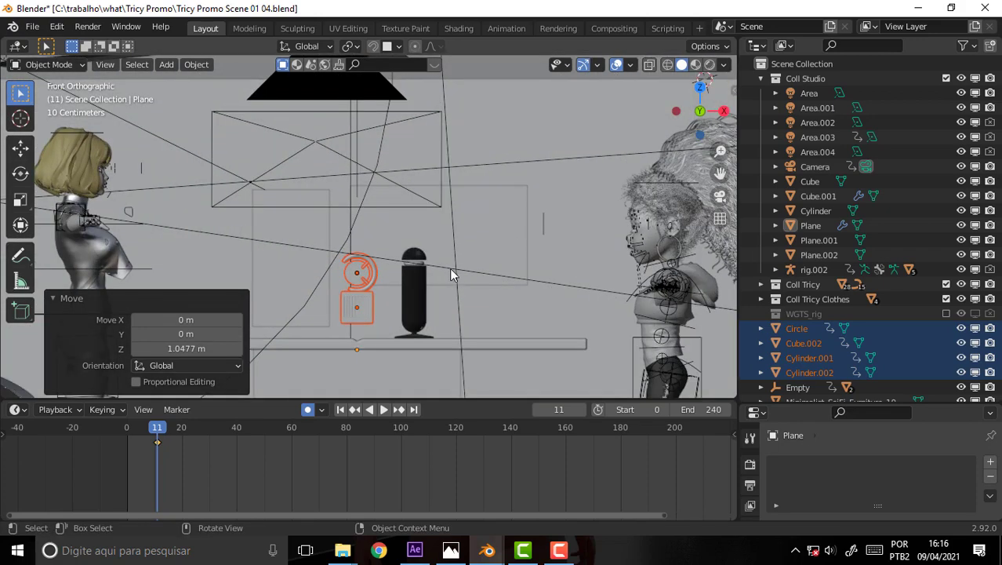
pyautogui.press('s')
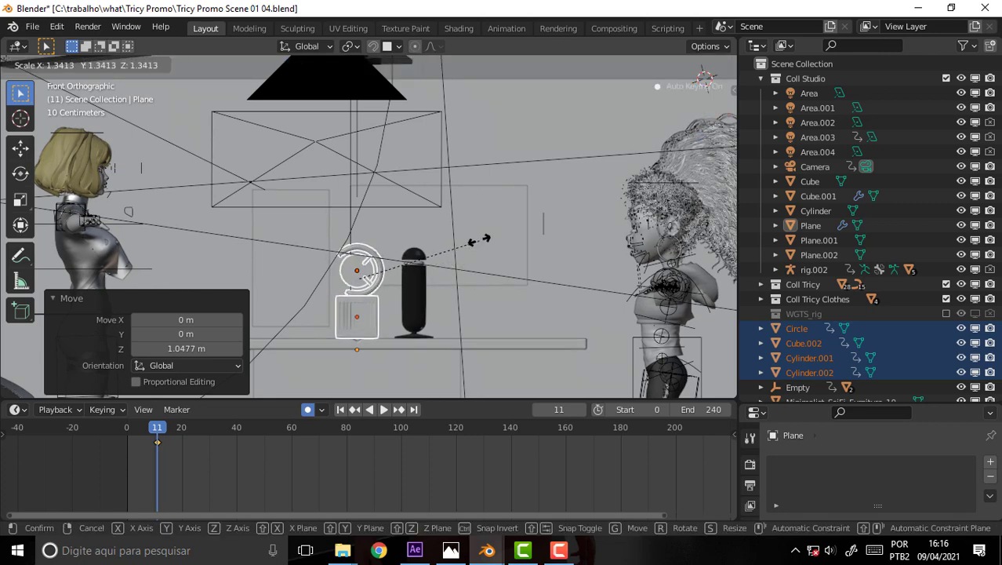
pyautogui.click(502, 198)
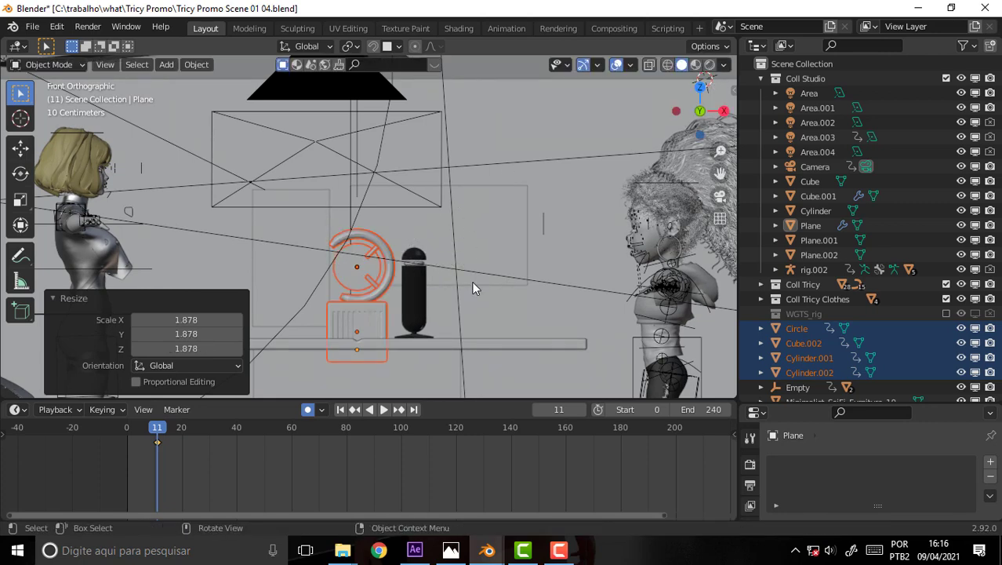
pyautogui.press('g')
pyautogui.press('z')
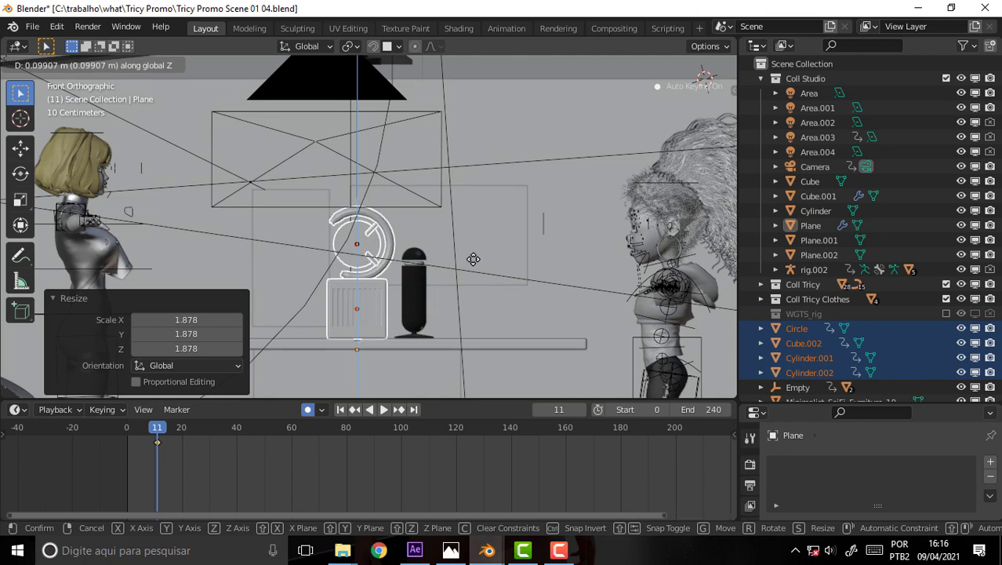
pyautogui.click(480, 263)
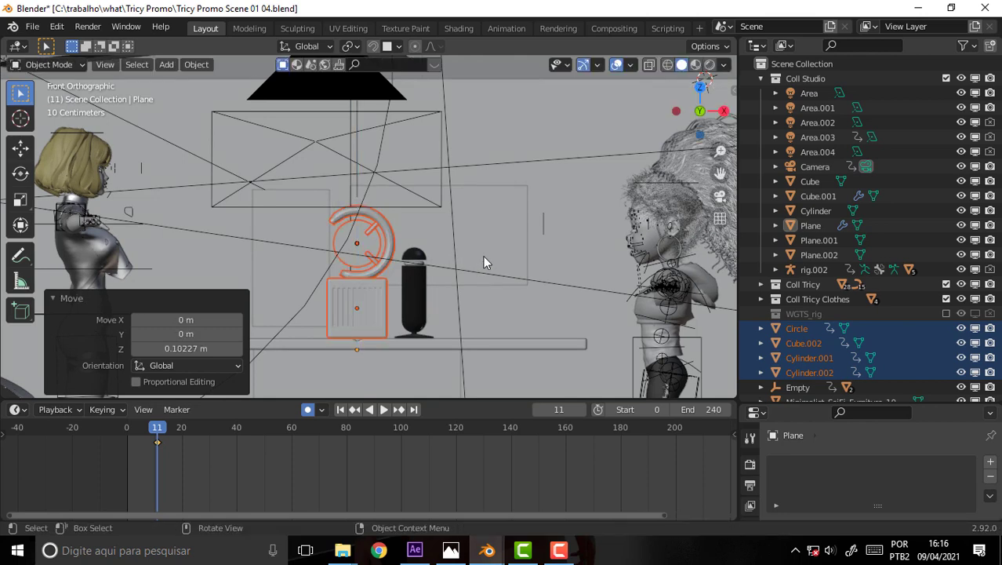
pyautogui.press('r')
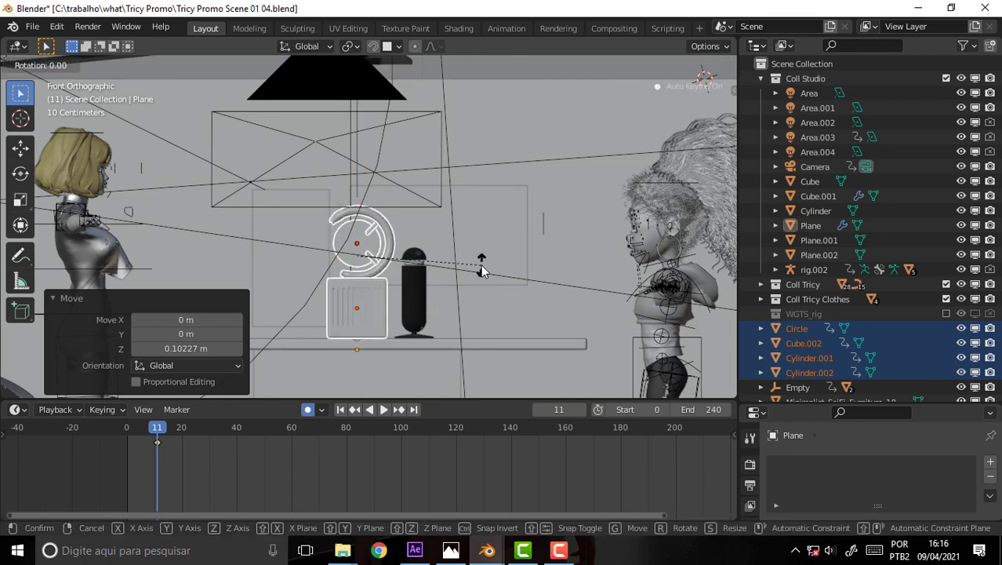
pyautogui.press('z')
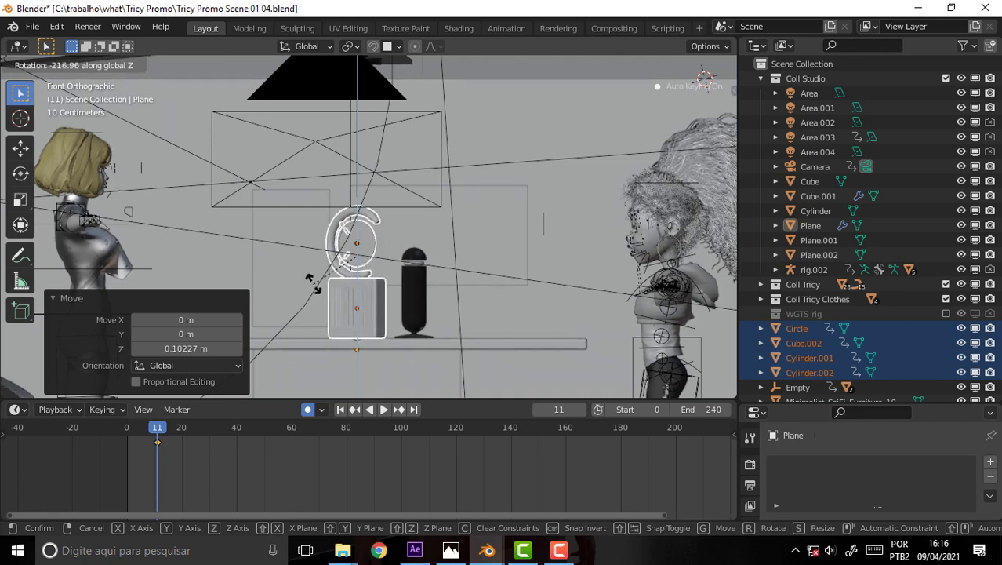
pyautogui.click(313, 284)
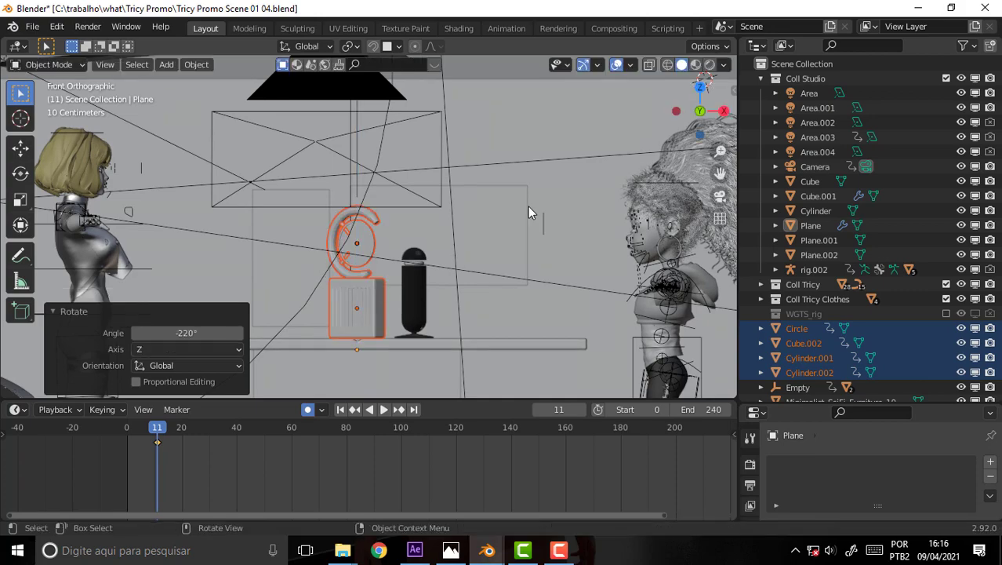
# - From top view, move the eye scanner beside the black cylinder, then check it through the camera
pyautogui.moveTo(525, 181)
pyautogui.mouseDown(button='middle')
pyautogui.moveTo(506, 332)
pyautogui.moveTo(495, 325)
pyautogui.mouseUp(button='middle')
pyautogui.press('KP_7')
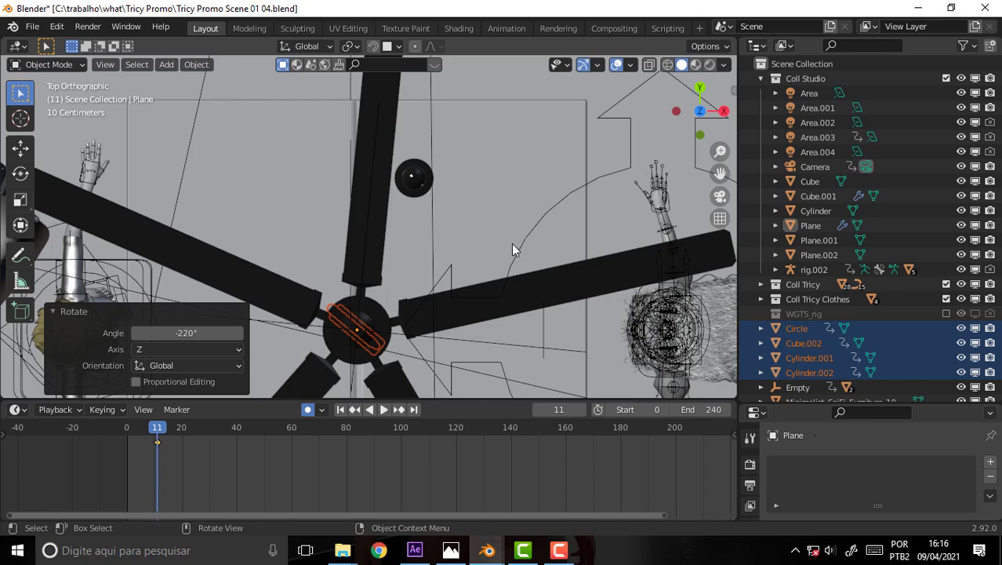
pyautogui.press('g')
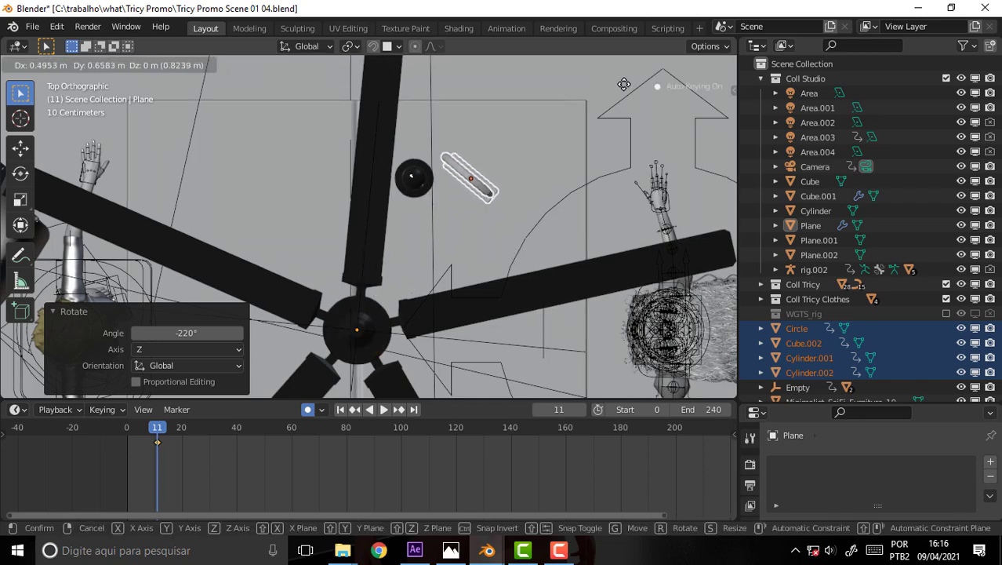
pyautogui.click(606, 91)
pyautogui.moveTo(606, 91); pyautogui.dragTo(599, 94, button='middle')
pyautogui.press('KP_0')
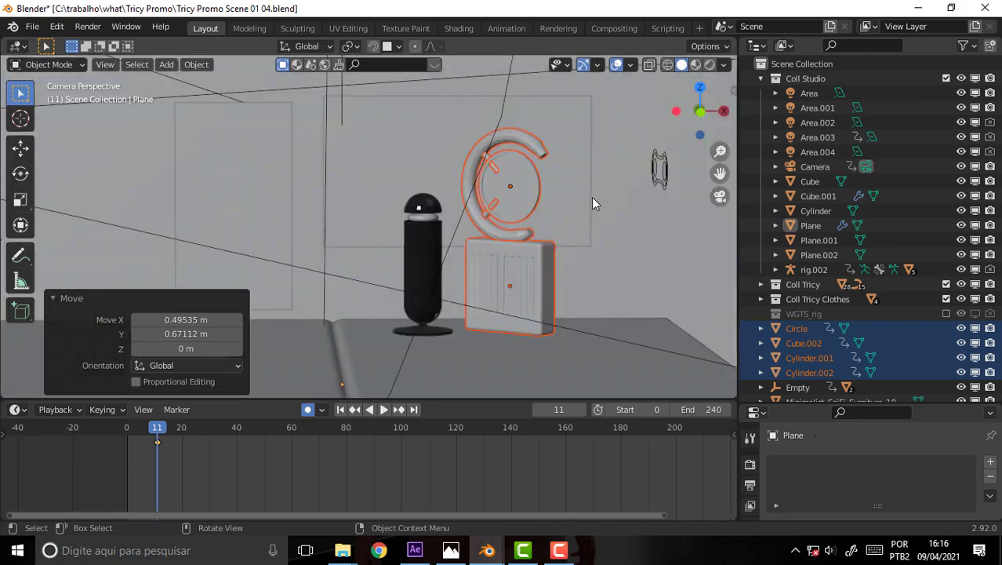
pyautogui.scroll(-3, 595, 196)
pyautogui.scroll(-2, 593, 192)
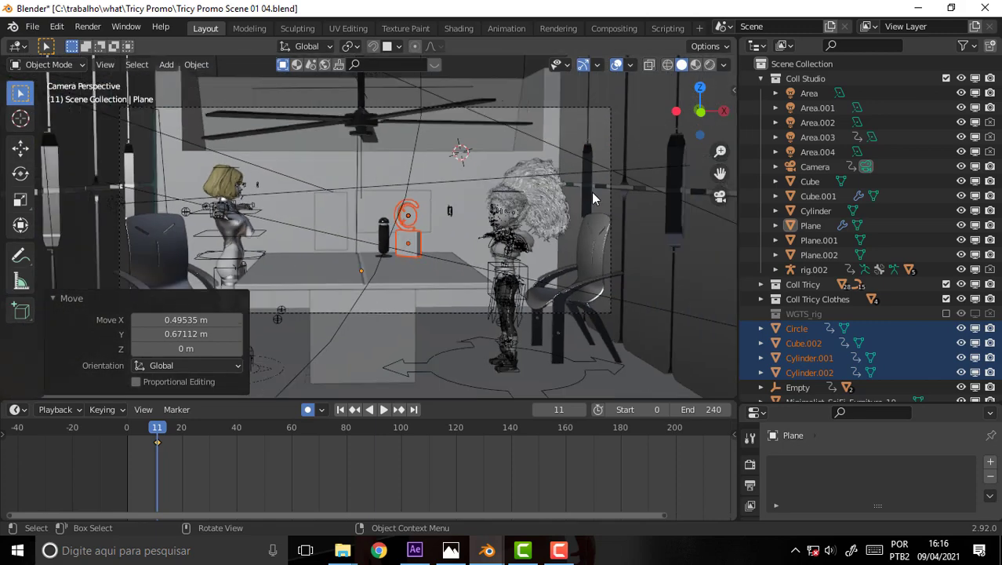
pyautogui.scroll(3, 591, 192)
pyautogui.scroll(2, 591, 192)
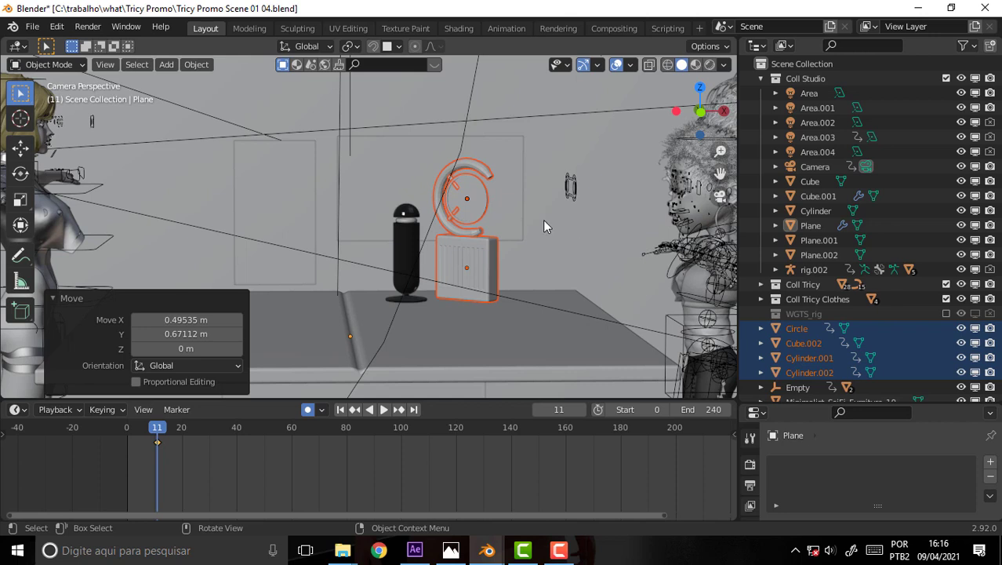
# - Move the scanner objects into a new collection named 'Coll Eye Scanner'
pyautogui.press('m')
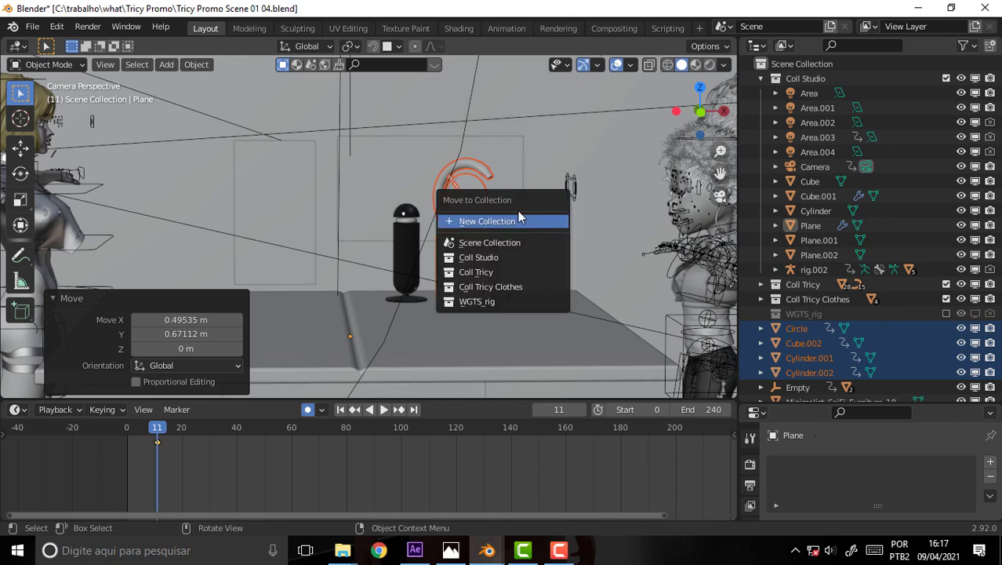
pyautogui.click(515, 222)
pyautogui.click(522, 246)
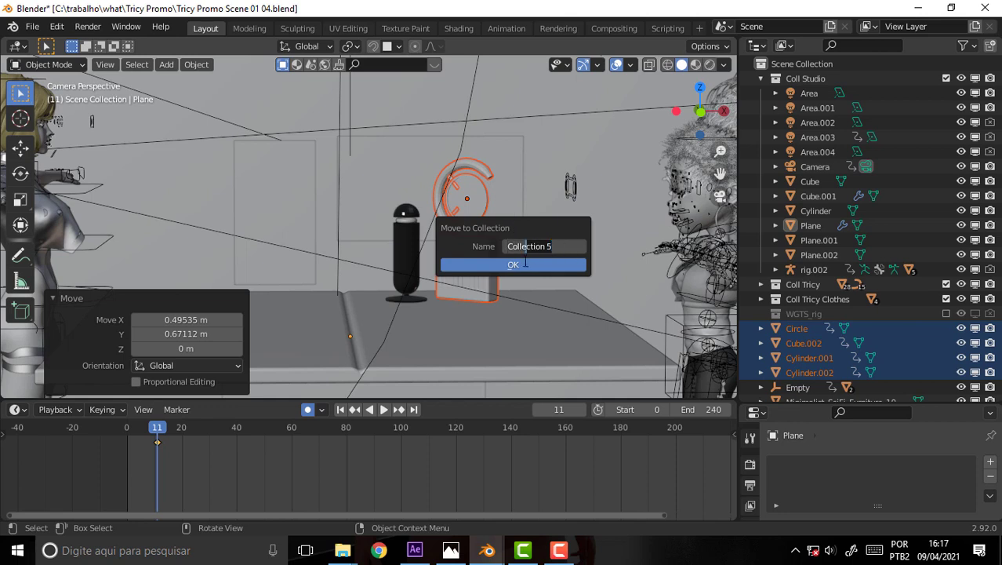
pyautogui.press('Delete')
pyautogui.press('Delete')
pyautogui.press('Delete')
pyautogui.write('Eye')
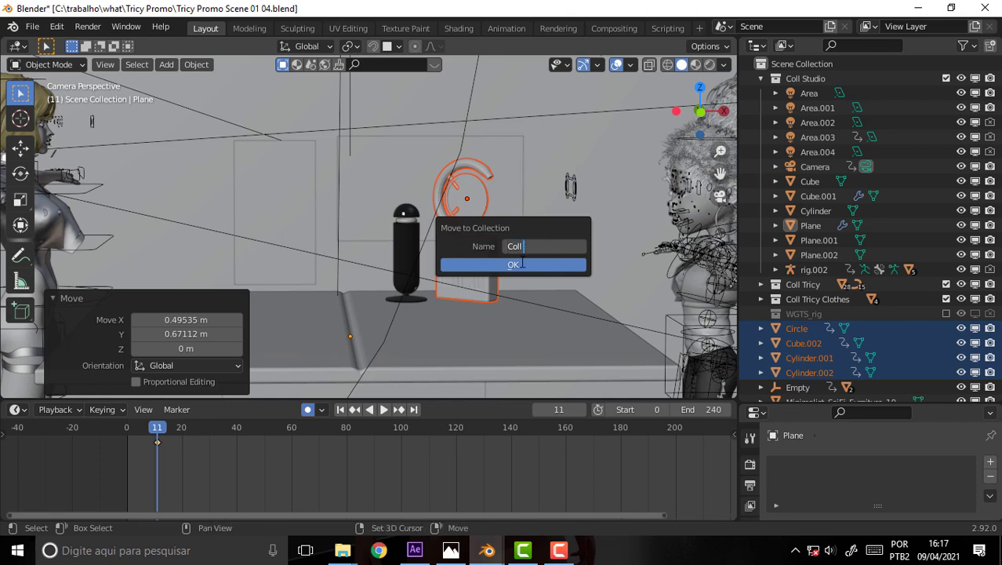
pyautogui.write(' Scanner')
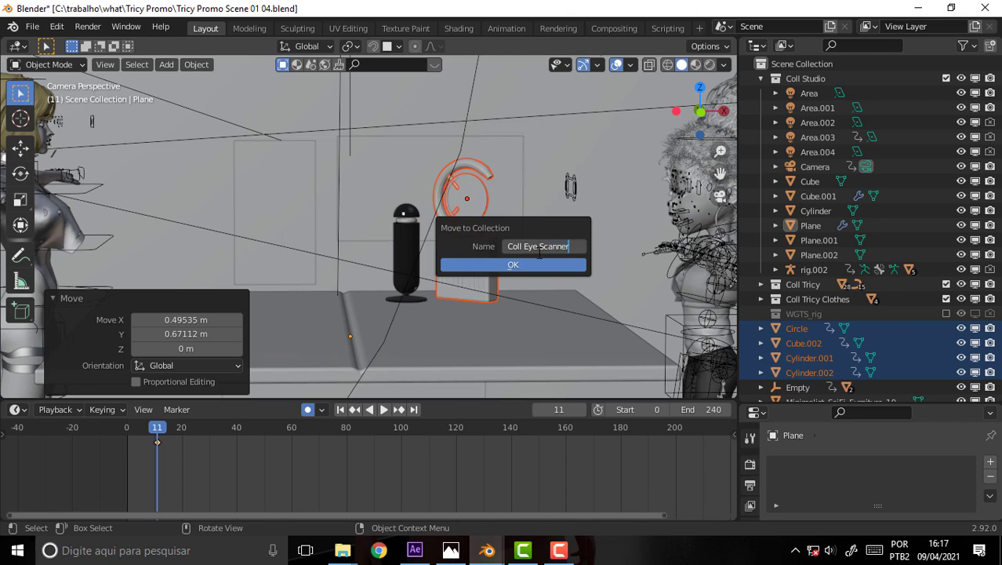
pyautogui.click(514, 263)
pyautogui.click(819, 240)
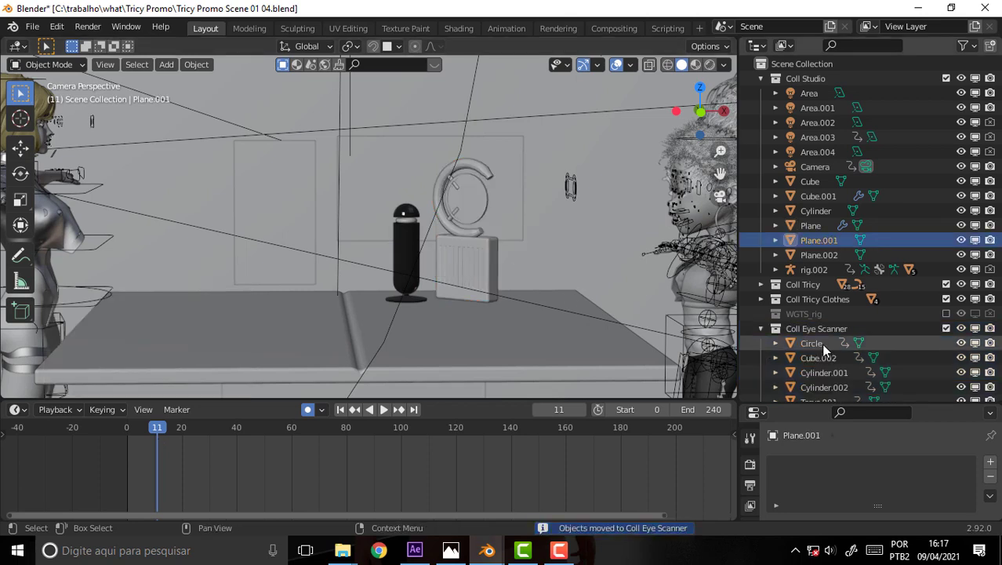
pyautogui.click(757, 329)
# - Frame the view on the eye scanner and select its base box
pyautogui.scroll(4, 574, 230)
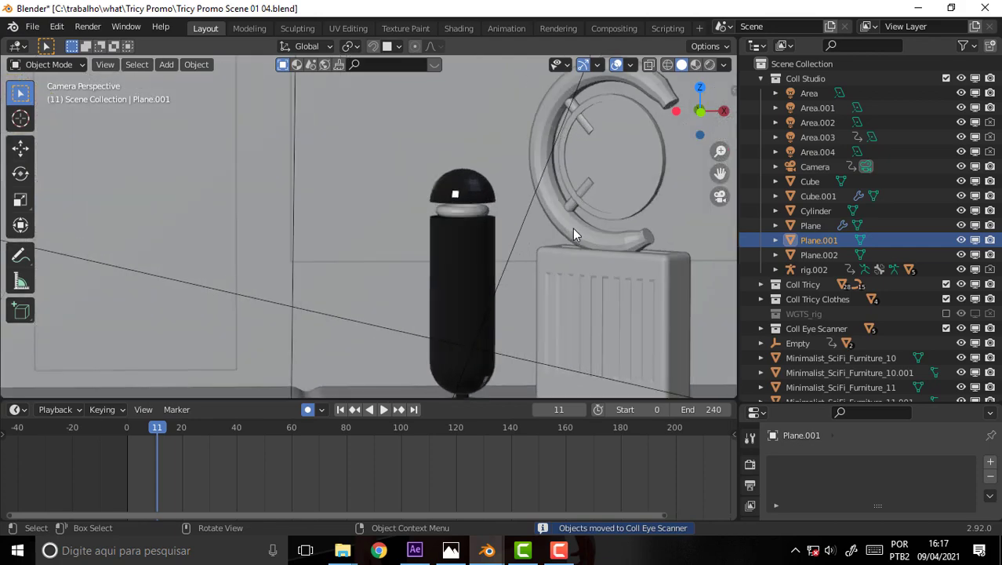
pyautogui.moveTo(723, 170); pyautogui.dragTo(662, 197)
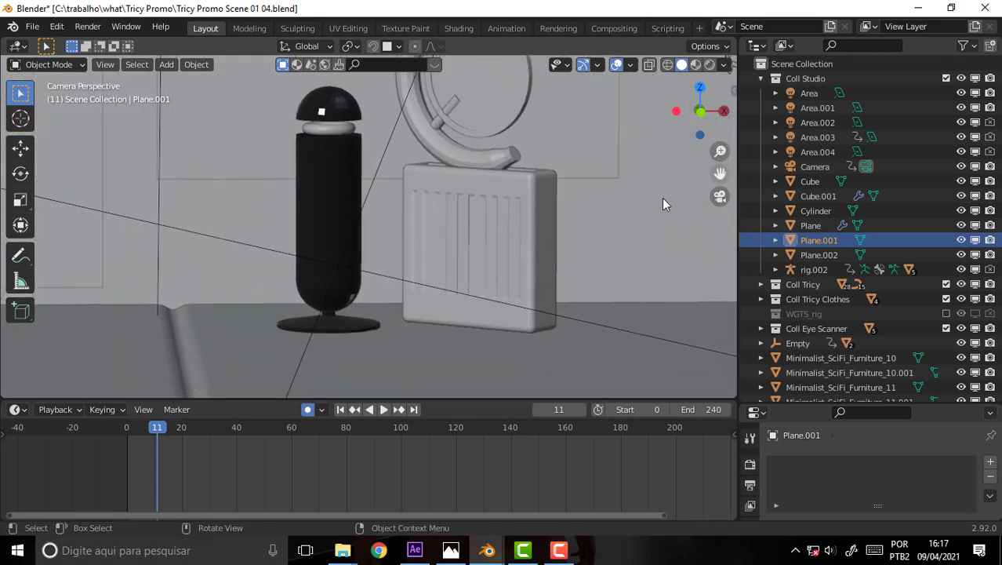
pyautogui.moveTo(475, 180)
pyautogui.mouseDown(button='middle')
pyautogui.moveTo(582, 140)
pyautogui.moveTo(472, 166)
pyautogui.moveTo(504, 176)
pyautogui.mouseUp(button='middle')
pyautogui.scroll(5, 504, 172)
pyautogui.scroll(3, 655, 142)
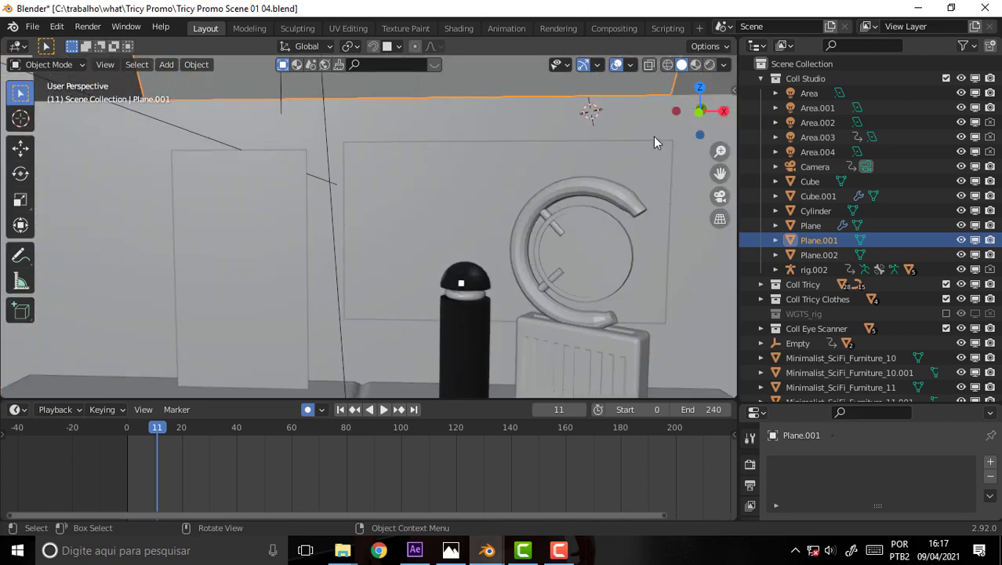
pyautogui.keyDown('shift'); pyautogui.moveTo(655, 141); pyautogui.dragTo(608, 80, button='middle'); pyautogui.keyUp('shift')
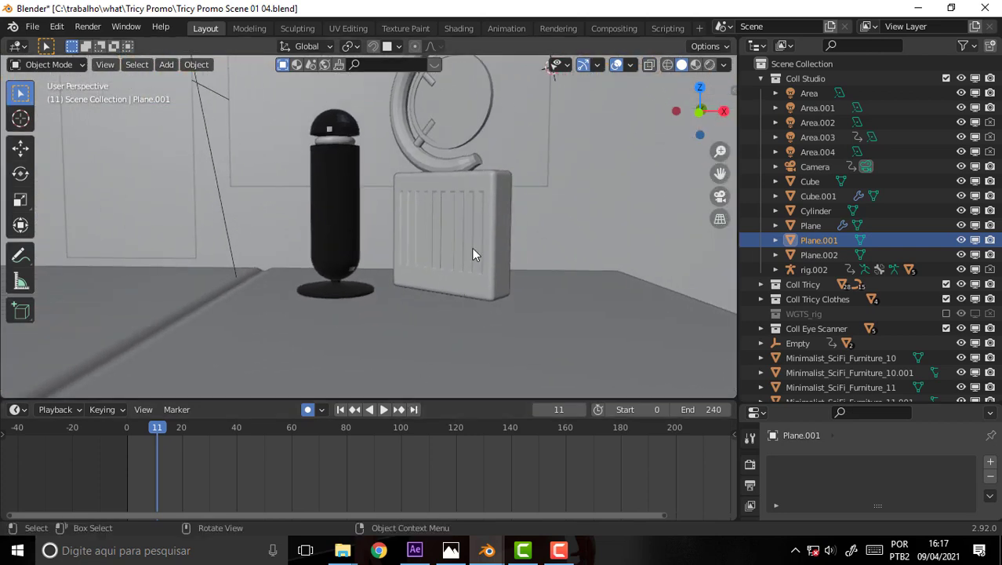
pyautogui.click(489, 228)
# - In Edit Mode with X-ray, lower the box's top groove edges about 0.0388 m on Z
pyautogui.click(47, 64)
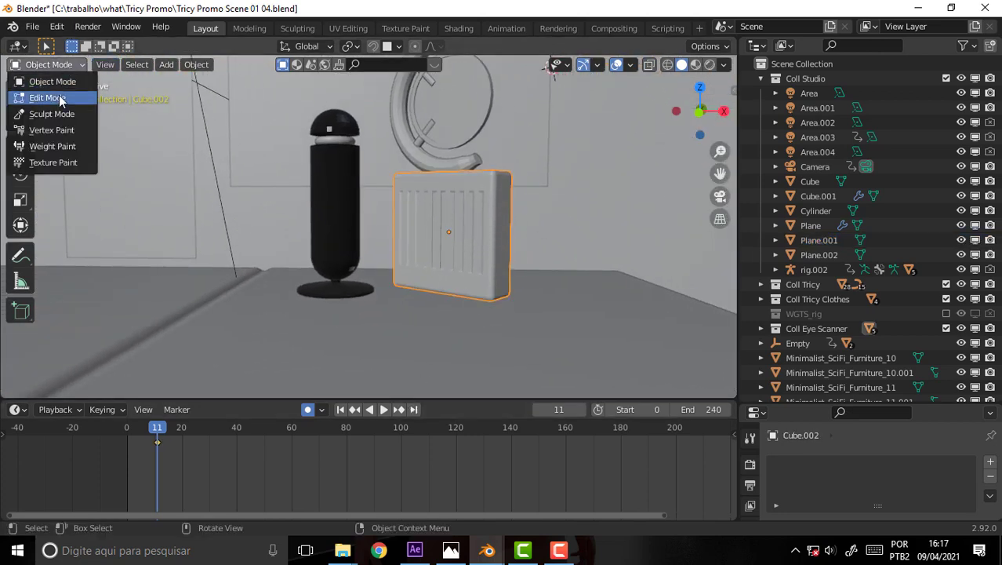
pyautogui.click(48, 97)
pyautogui.scroll(3, 539, 161)
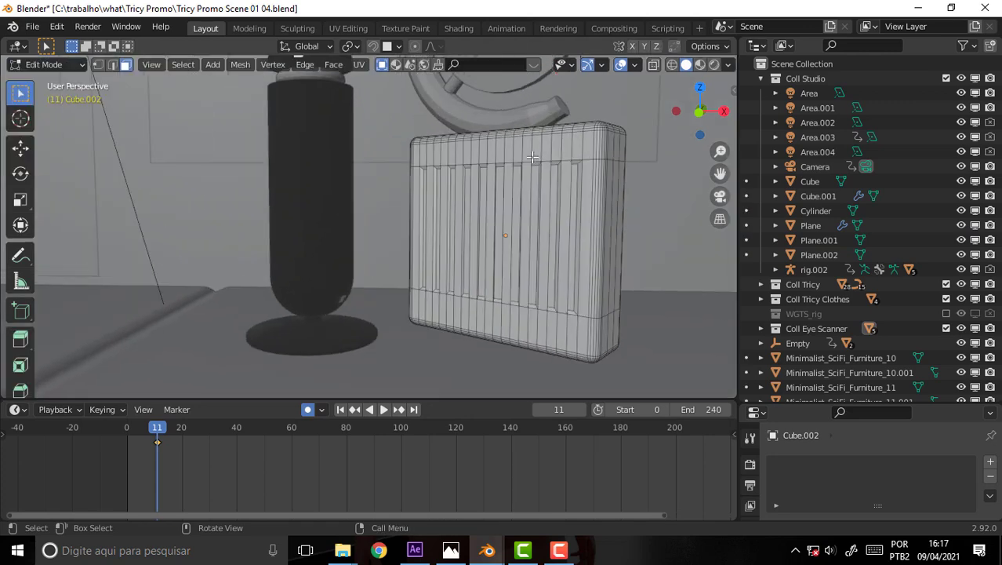
pyautogui.moveTo(532, 158)
pyautogui.mouseDown(button='middle')
pyautogui.moveTo(626, 158)
pyautogui.moveTo(612, 164)
pyautogui.mouseUp(button='middle')
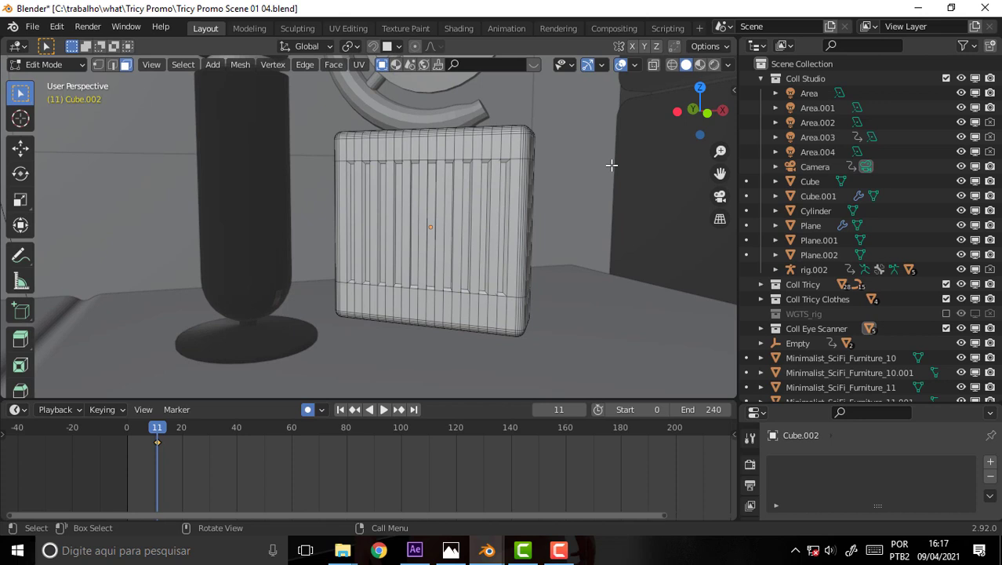
pyautogui.click(653, 65)
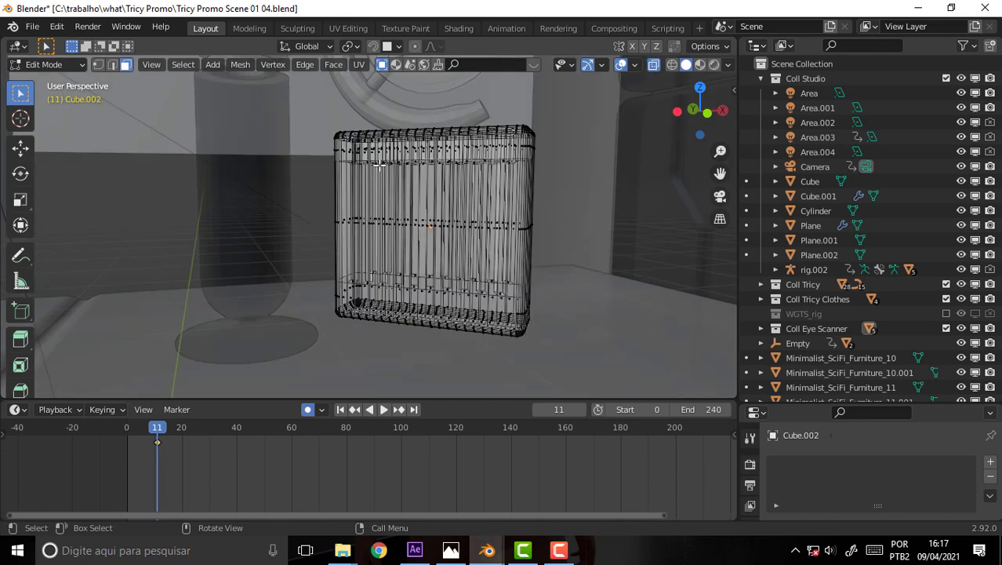
pyautogui.moveTo(322, 155); pyautogui.dragTo(565, 179)
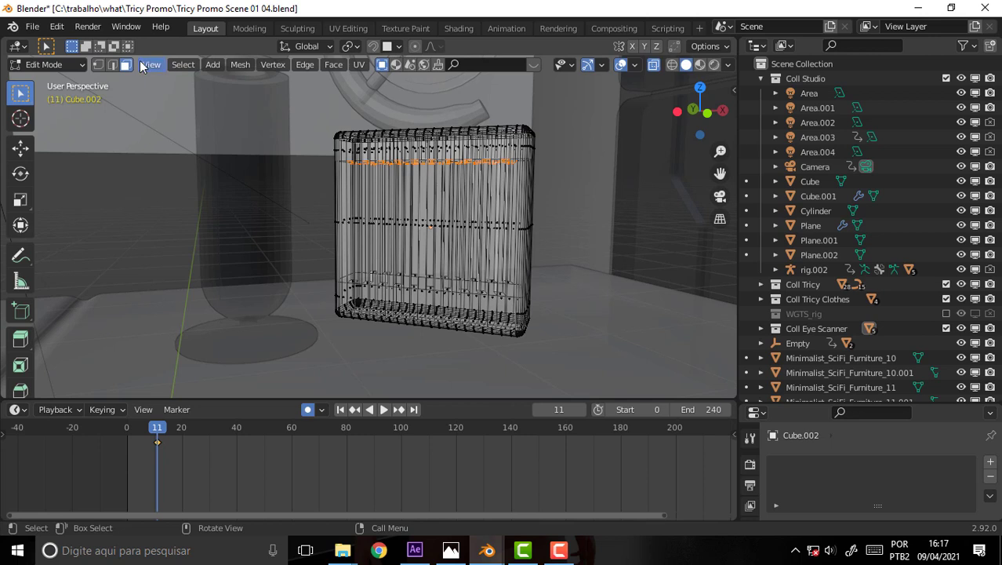
pyautogui.click(112, 64)
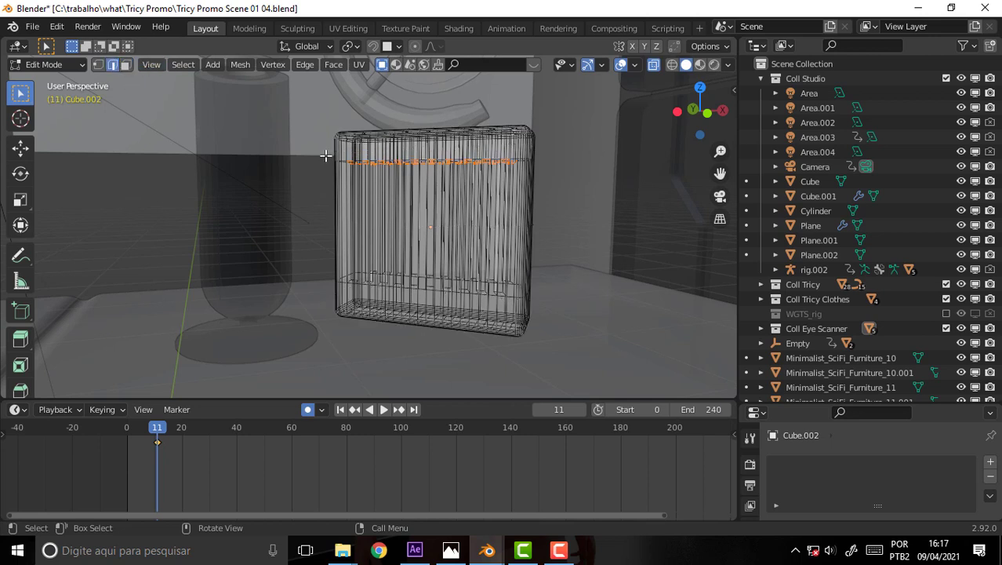
pyautogui.moveTo(325, 155); pyautogui.dragTo(574, 168)
pyautogui.press('g')
pyautogui.press('z')
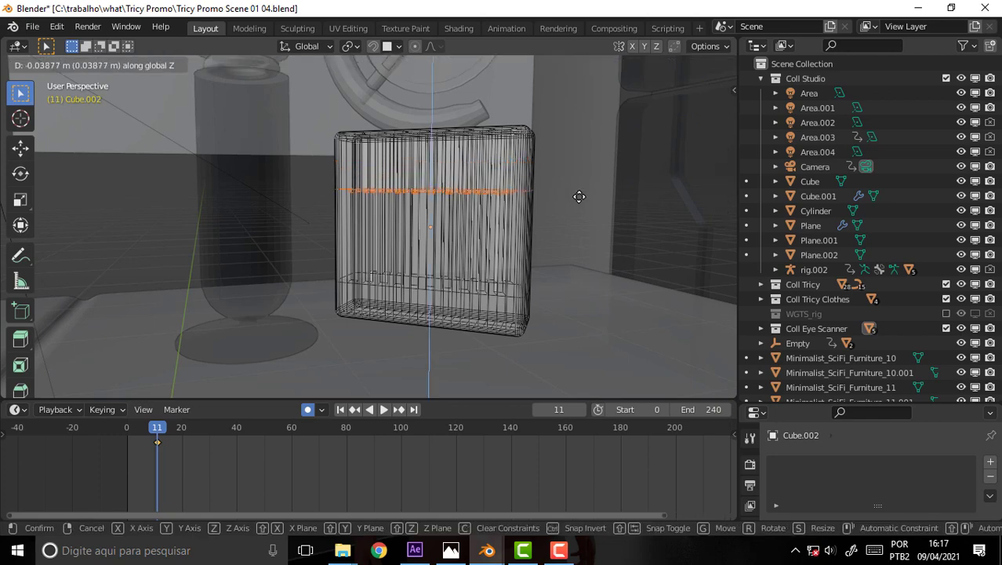
pyautogui.click(579, 196)
# - Raise the grooves' lower edge row about 0.0154 m on Z and return to Object Mode
pyautogui.moveTo(327, 261); pyautogui.dragTo(576, 292)
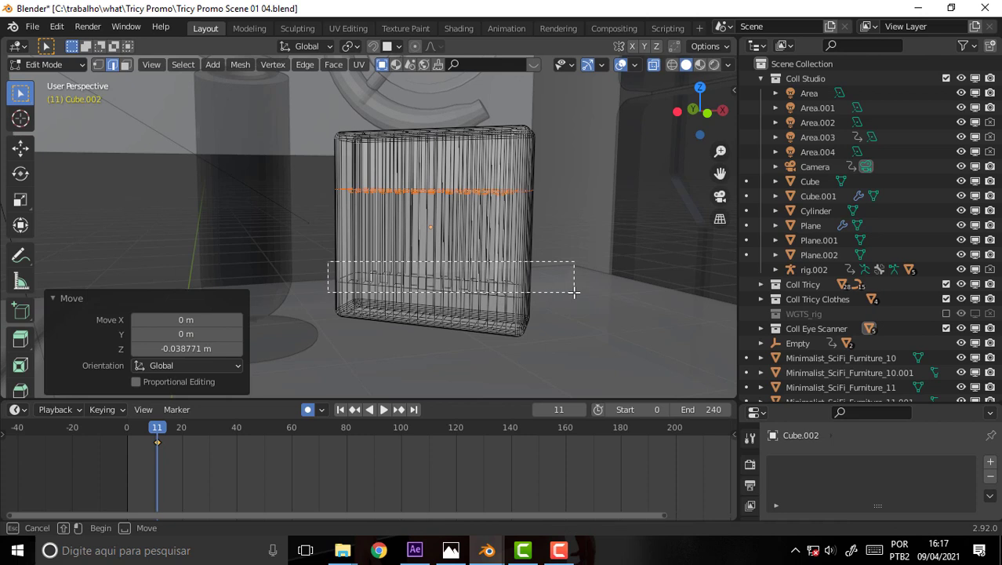
pyautogui.moveTo(573, 291); pyautogui.dragTo(443, 297)
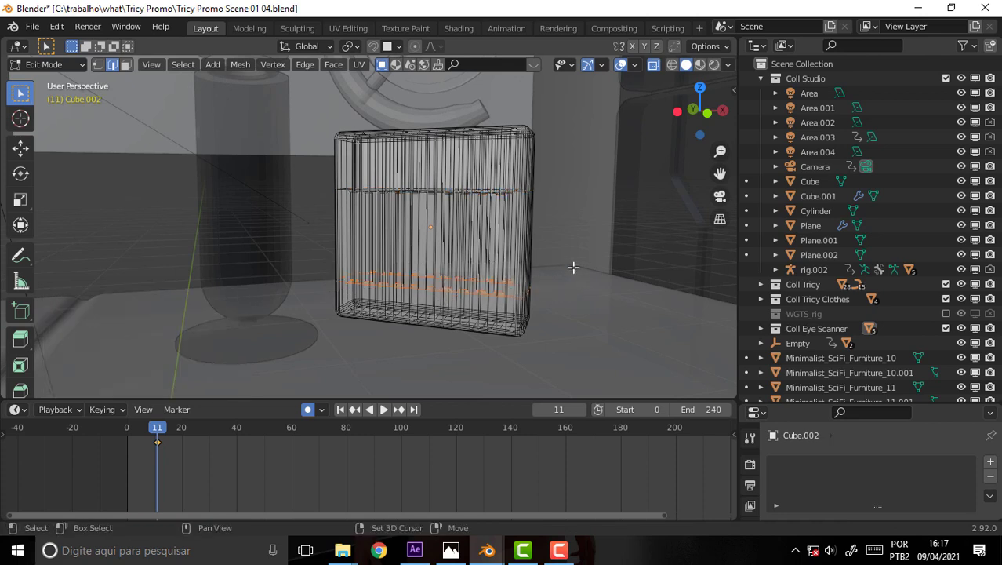
pyautogui.press('g')
pyautogui.press('z')
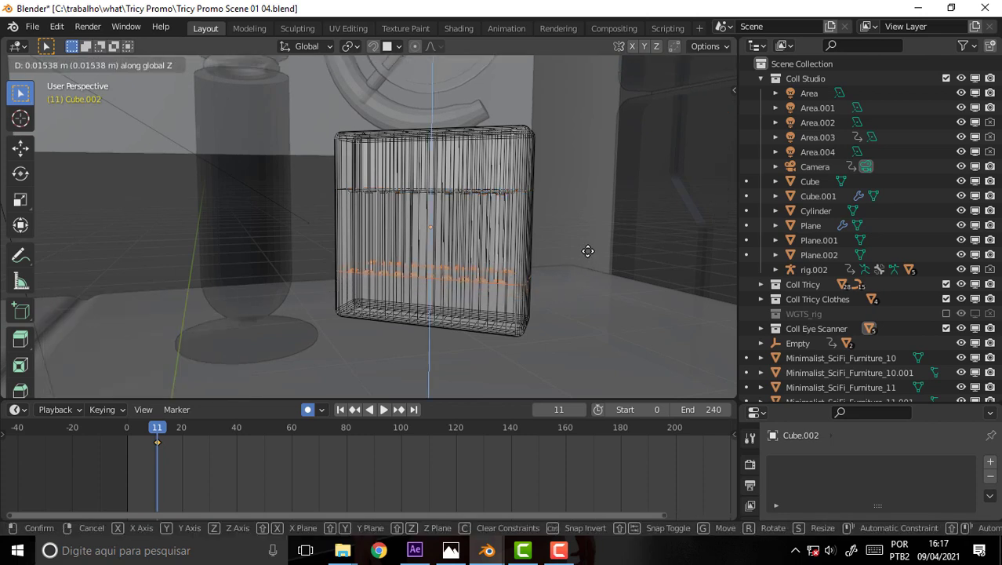
pyautogui.click(584, 240)
pyautogui.hotkey('ctrl', 'z')
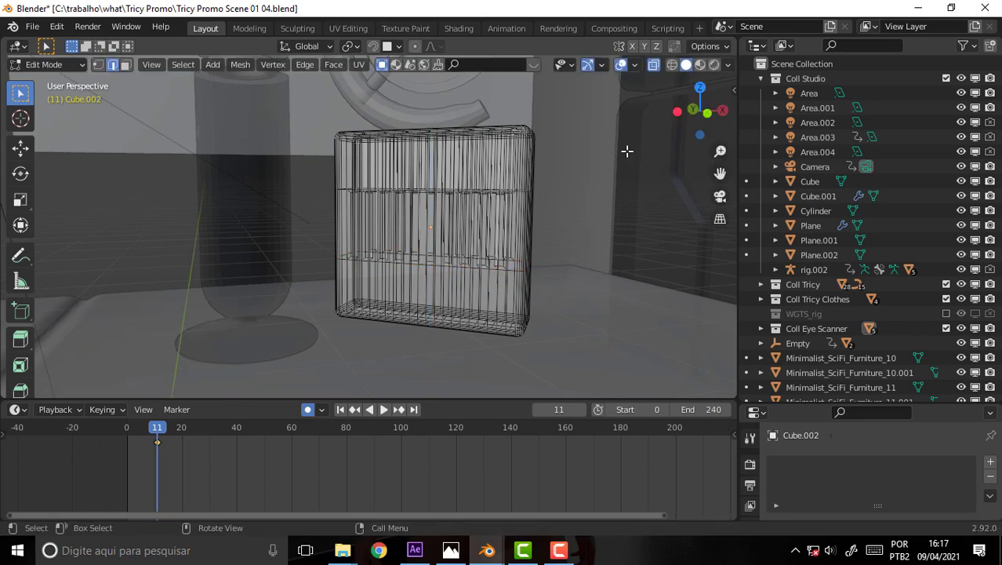
pyautogui.click(47, 64)
pyautogui.click(63, 82)
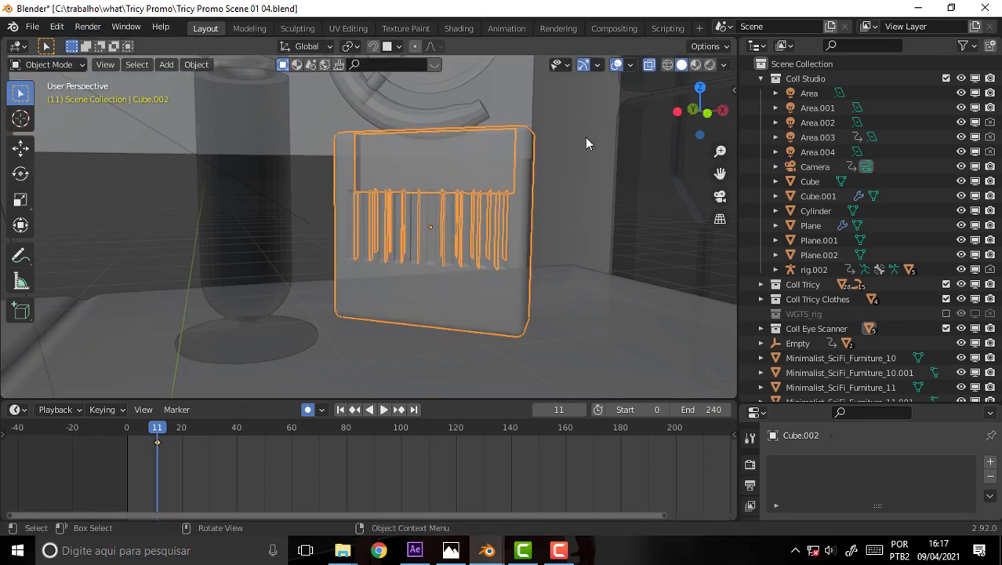
pyautogui.click(648, 65)
pyautogui.click(608, 159)
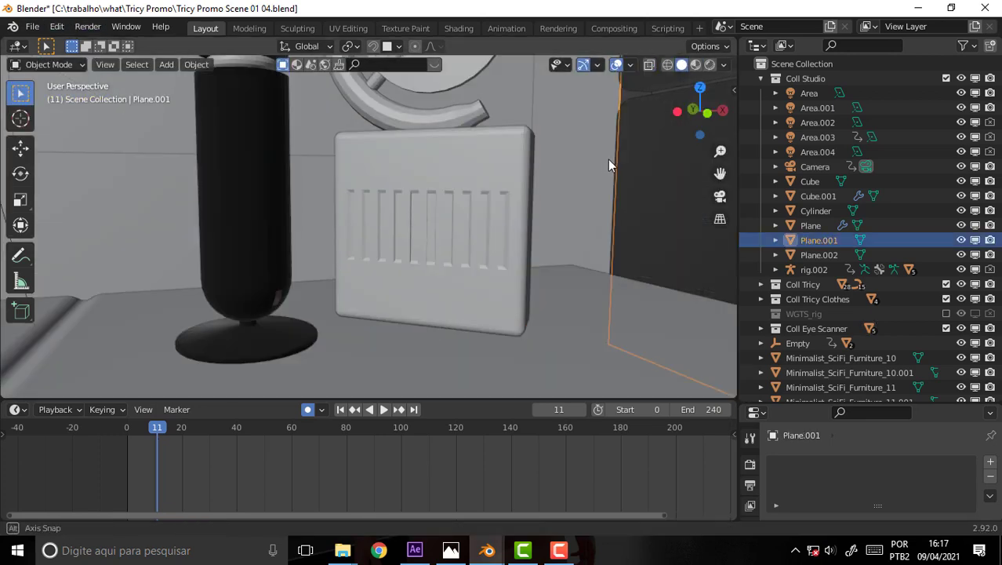
pyautogui.moveTo(608, 159)
pyautogui.mouseDown(button='middle')
pyautogui.moveTo(518, 177)
pyautogui.moveTo(565, 173)
pyautogui.moveTo(632, 145)
pyautogui.moveTo(592, 161)
pyautogui.mouseUp(button='middle')
pyautogui.scroll(-5, 566, 171)
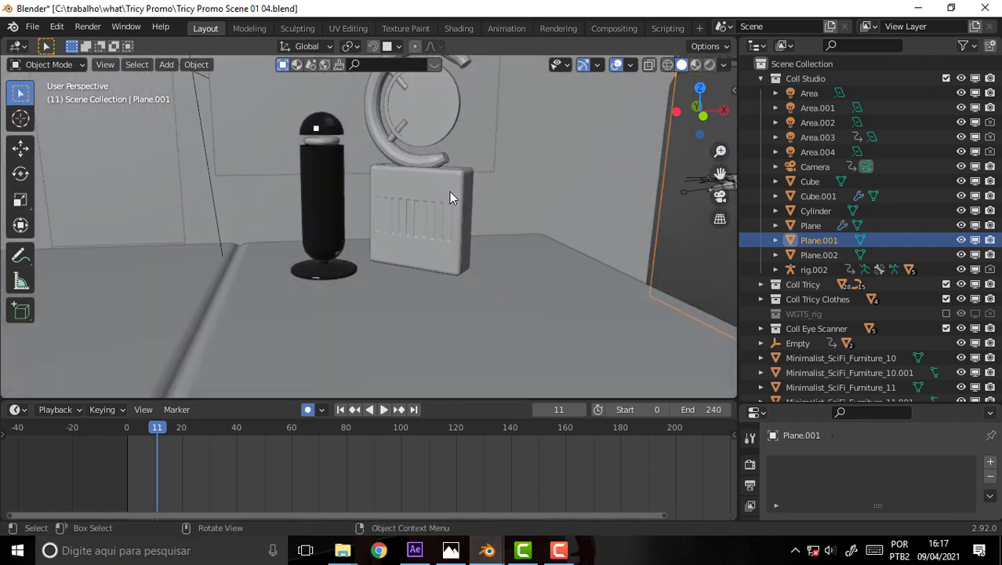
pyautogui.click(442, 192)
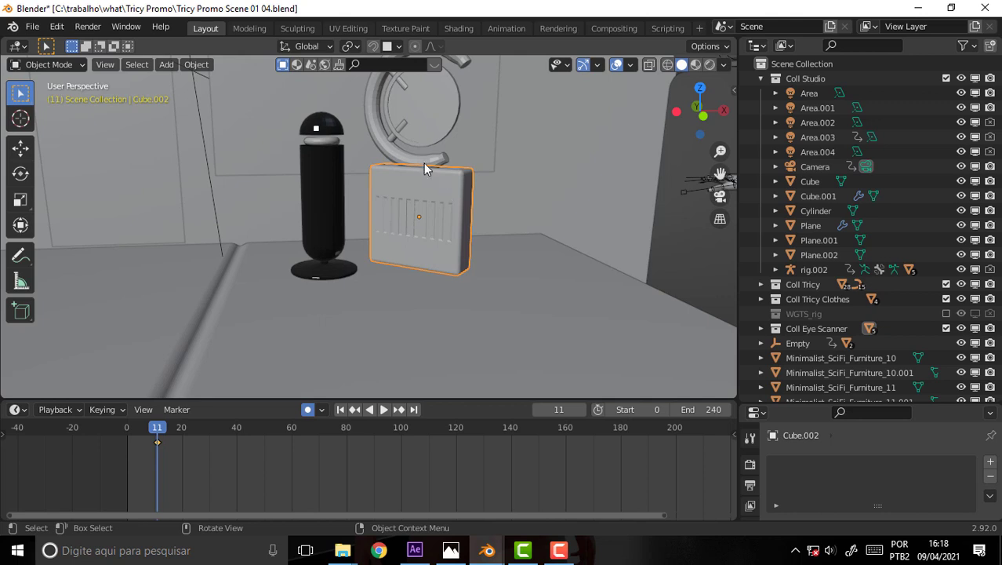
pyautogui.keyDown('shift'); pyautogui.click(423, 160); pyautogui.keyUp('shift')
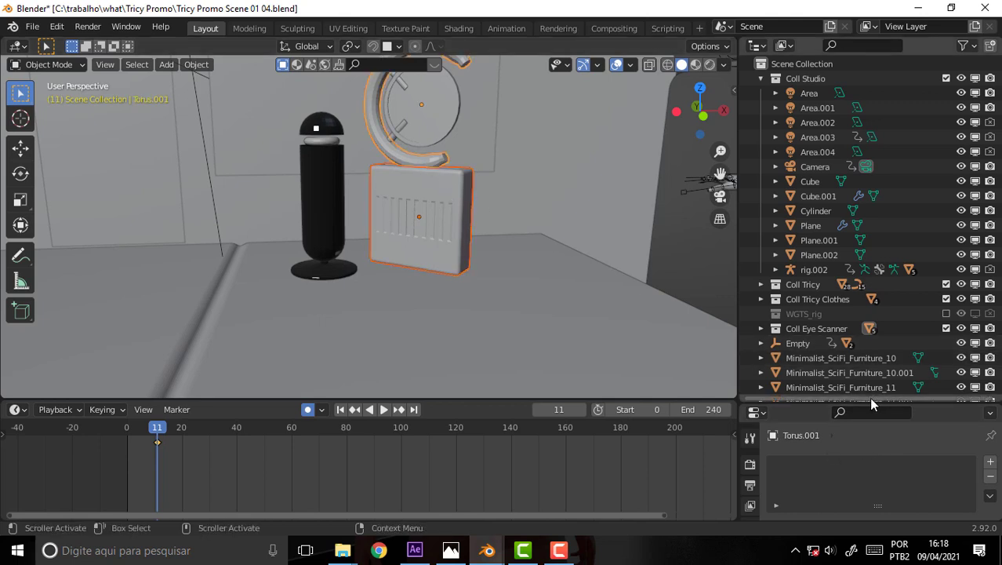
pyautogui.click(439, 193)
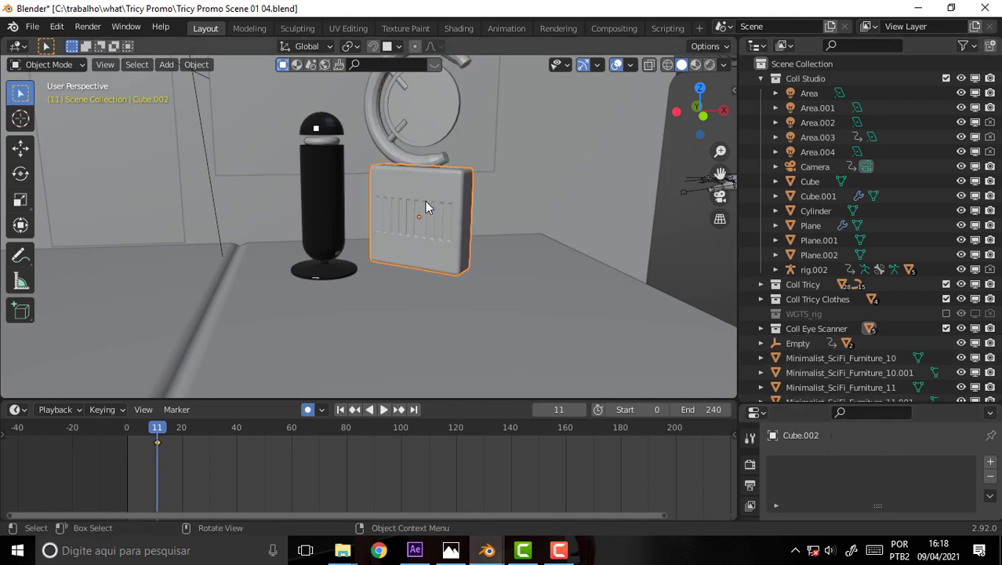
pyautogui.click(323, 180)
pyautogui.moveTo(875, 401)
pyautogui.mouseDown()
pyautogui.moveTo(880, 162)
pyautogui.moveTo(879, 172)
pyautogui.mouseUp()
pyautogui.hotkey('shift', 'alt', 'z')
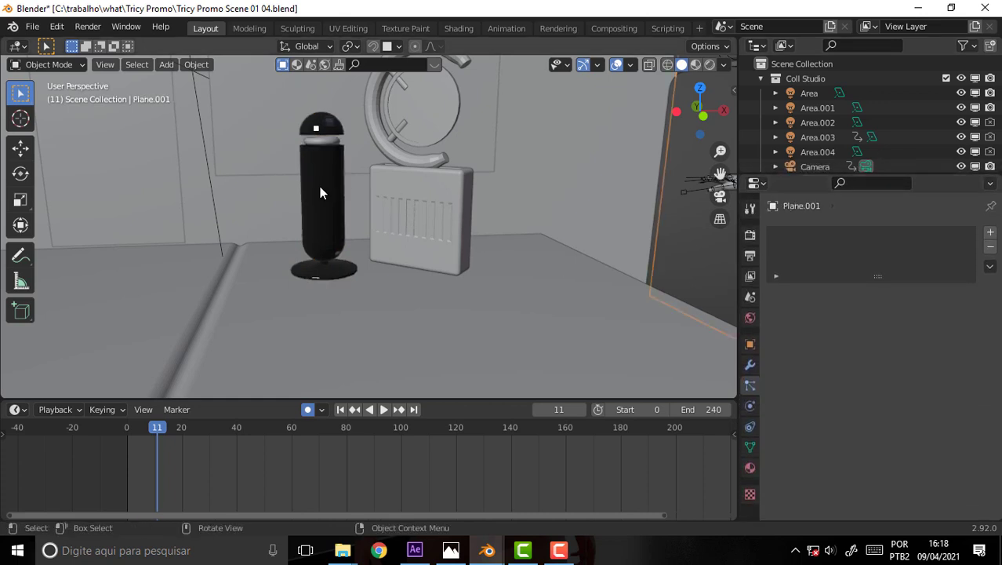
pyautogui.hotkey('shift', 'alt', 'z')
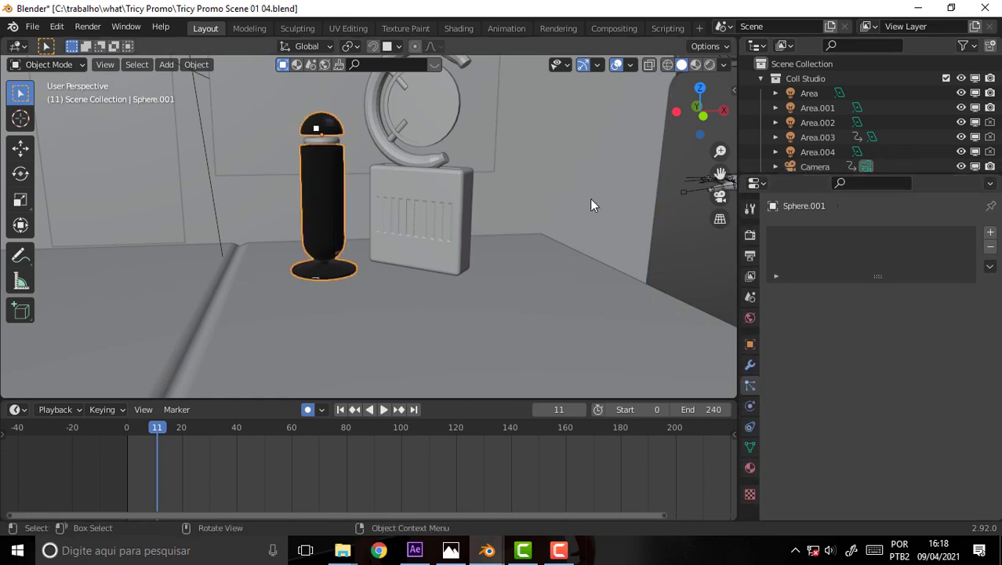
pyautogui.moveTo(882, 172); pyautogui.dragTo(882, 301)
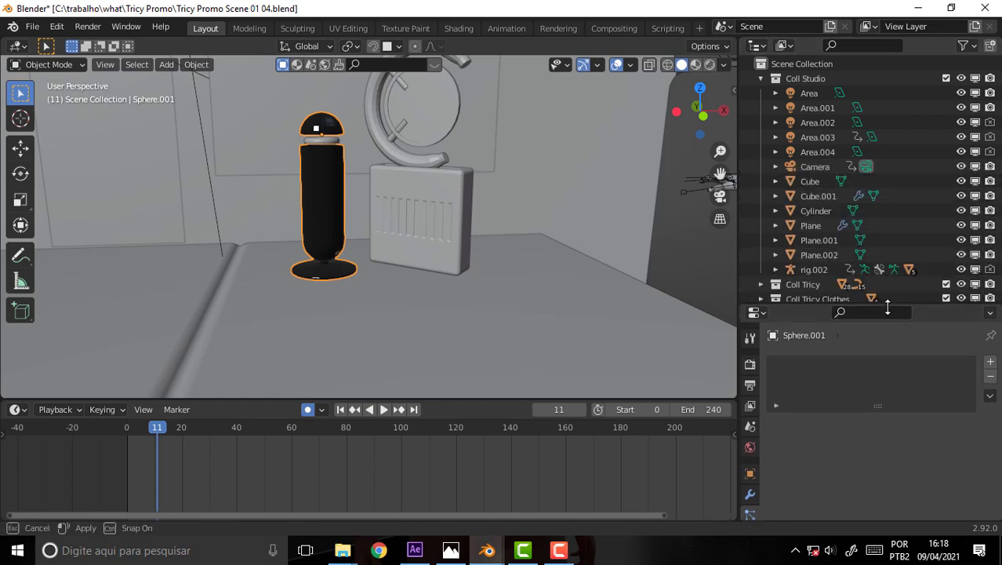
pyautogui.scroll(-5, 893, 205)
pyautogui.scroll(-5, 901, 213)
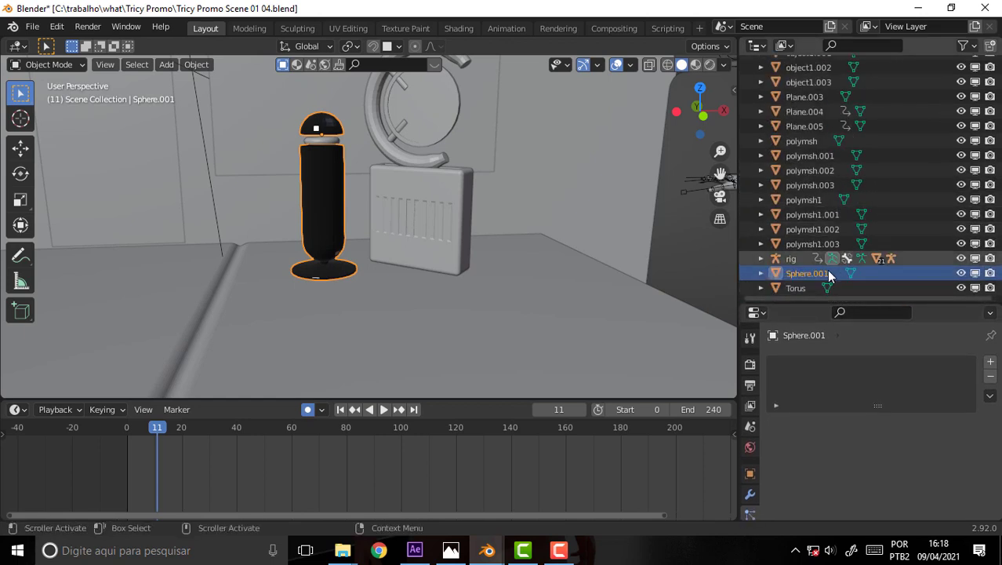
pyautogui.click(323, 202)
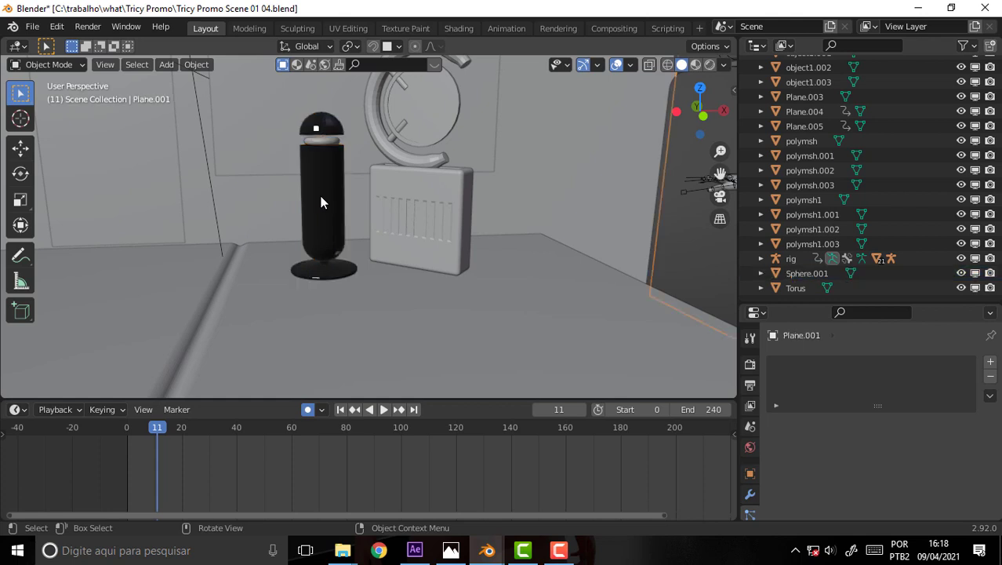
pyautogui.click(321, 203)
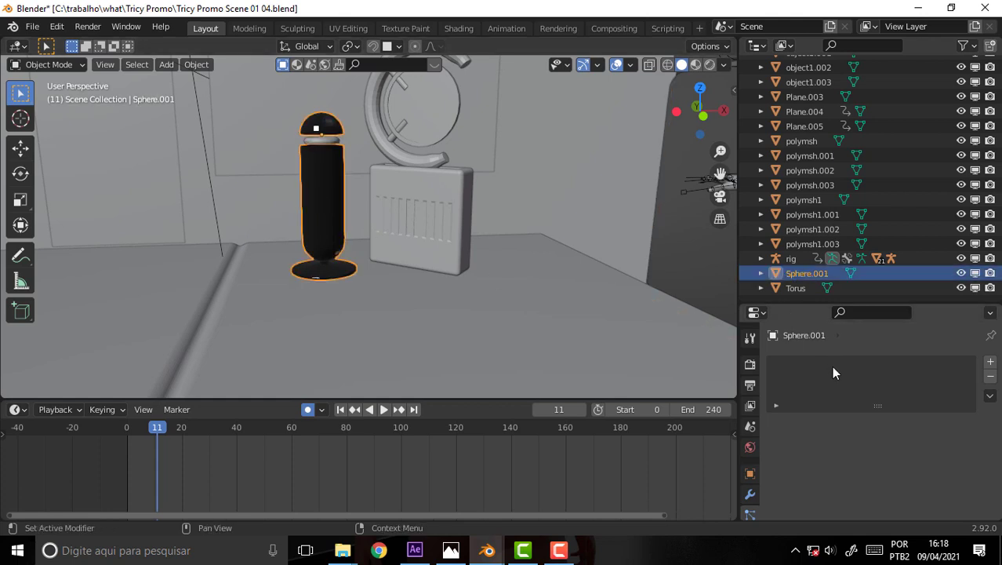
pyautogui.scroll(-3, 743, 445)
# - Assign the black radio.002 material to the scanner's box Cube.002
pyautogui.click(750, 476)
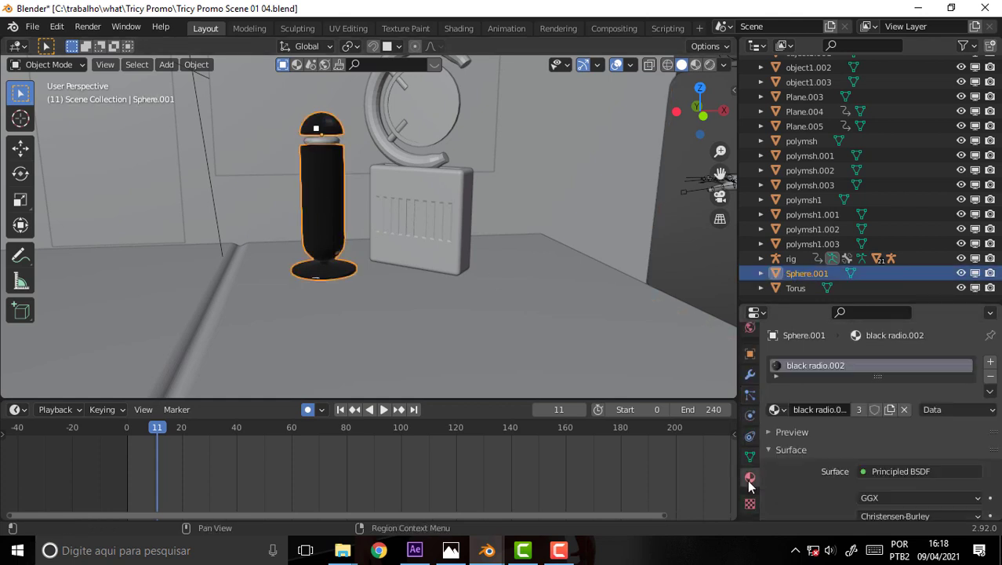
pyautogui.click(445, 200)
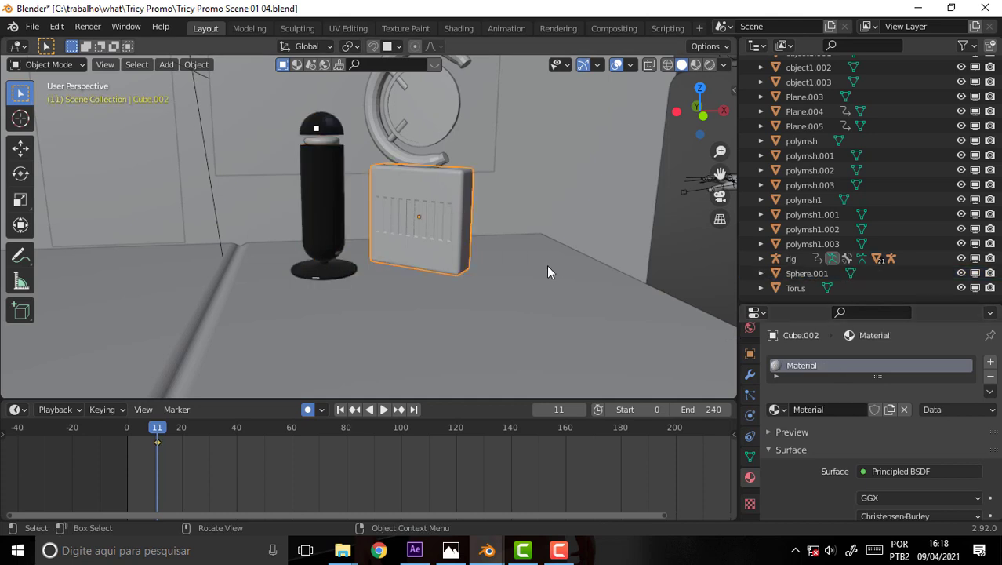
pyautogui.click(784, 409)
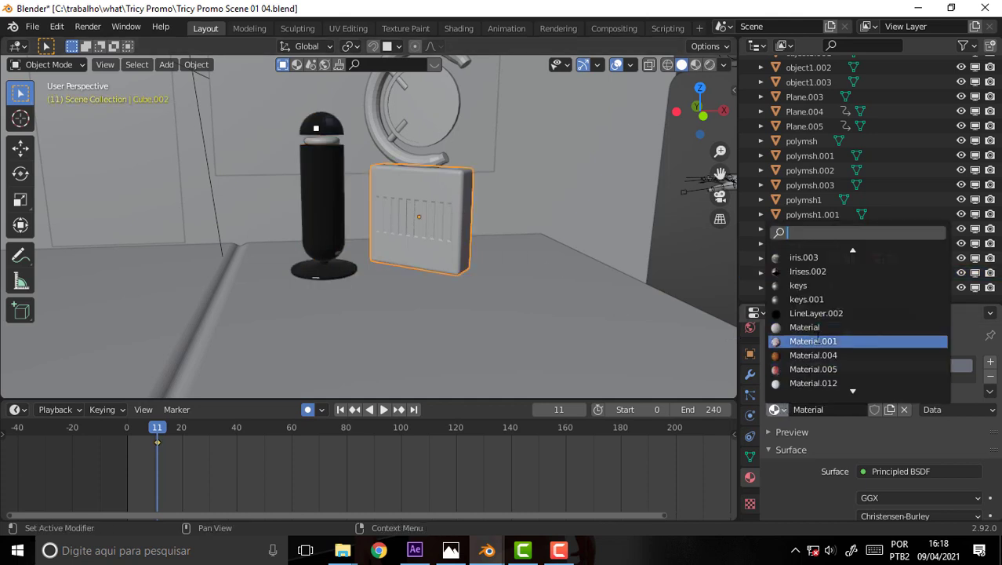
pyautogui.scroll(2, 815, 338)
pyautogui.scroll(3, 816, 338)
pyautogui.scroll(6, 815, 341)
pyautogui.scroll(7, 815, 341)
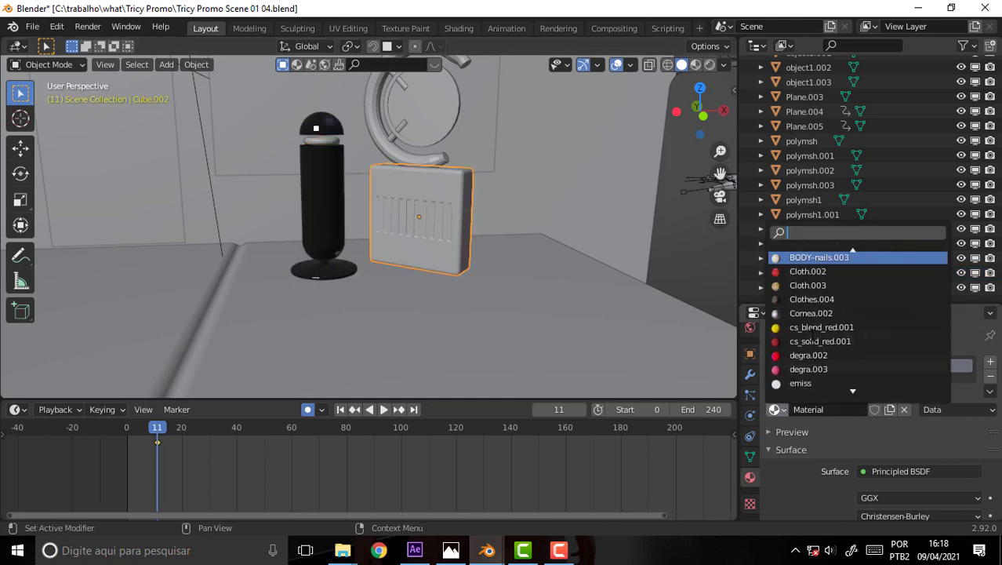
pyautogui.scroll(5, 815, 341)
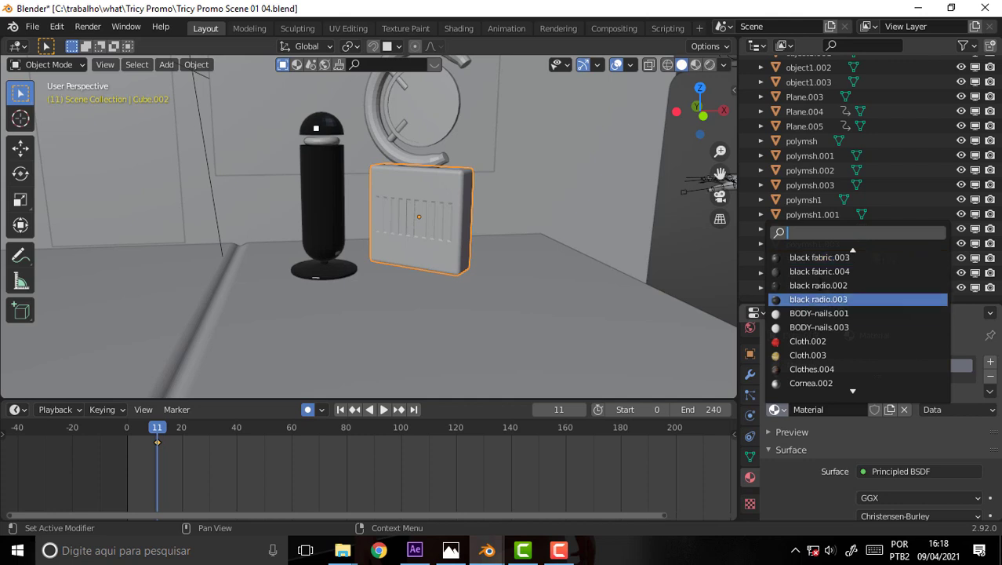
pyautogui.click(835, 285)
# - Give the ring Torus.001 black fabric.004 and the Circle black radio.002 in new material slots
pyautogui.click(394, 154)
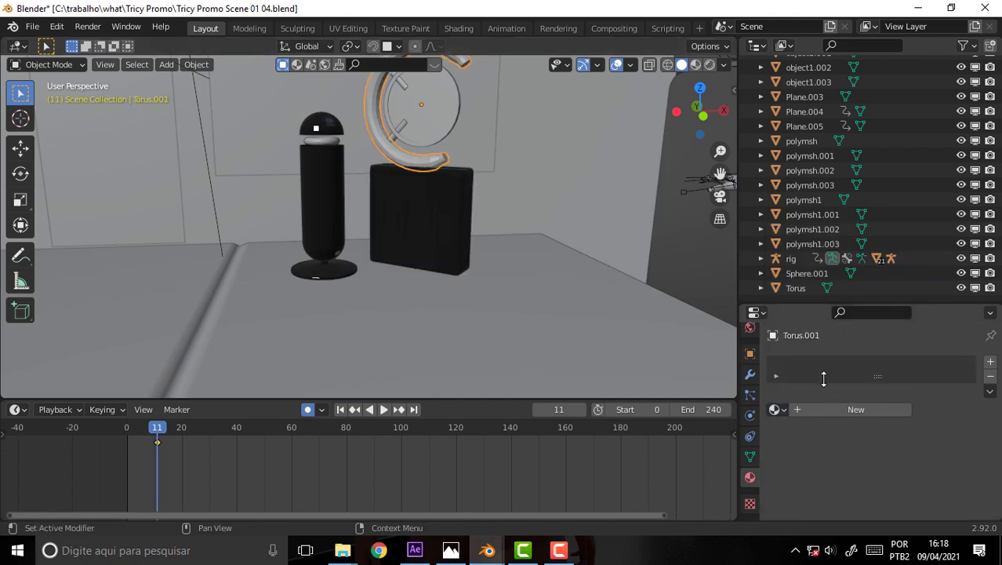
pyautogui.click(991, 361)
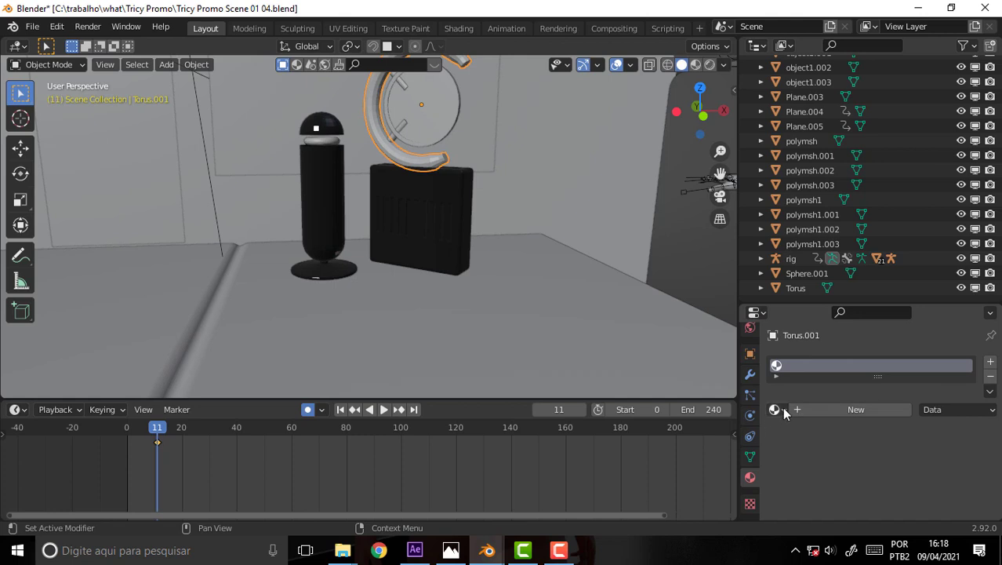
pyautogui.click(783, 409)
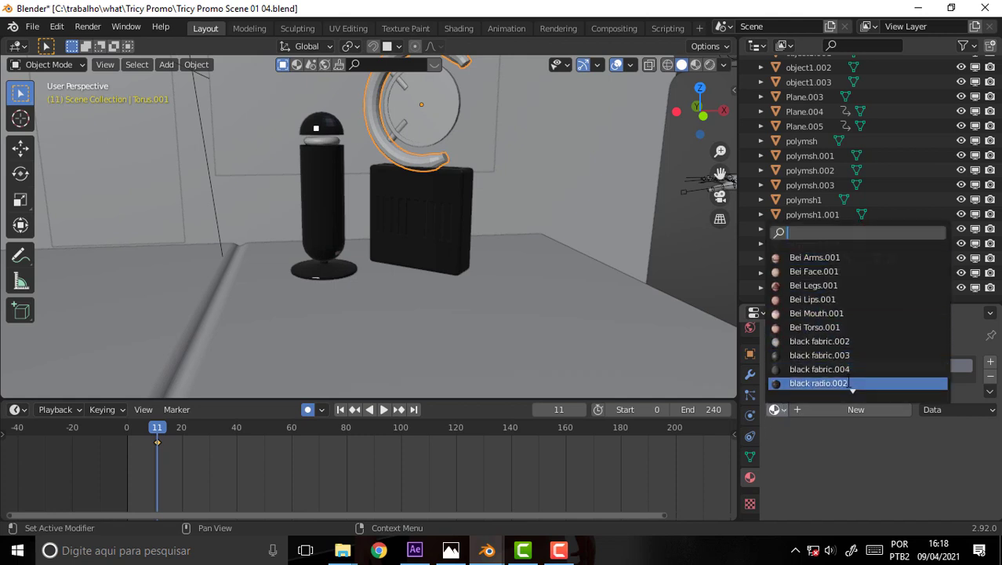
pyautogui.click(819, 368)
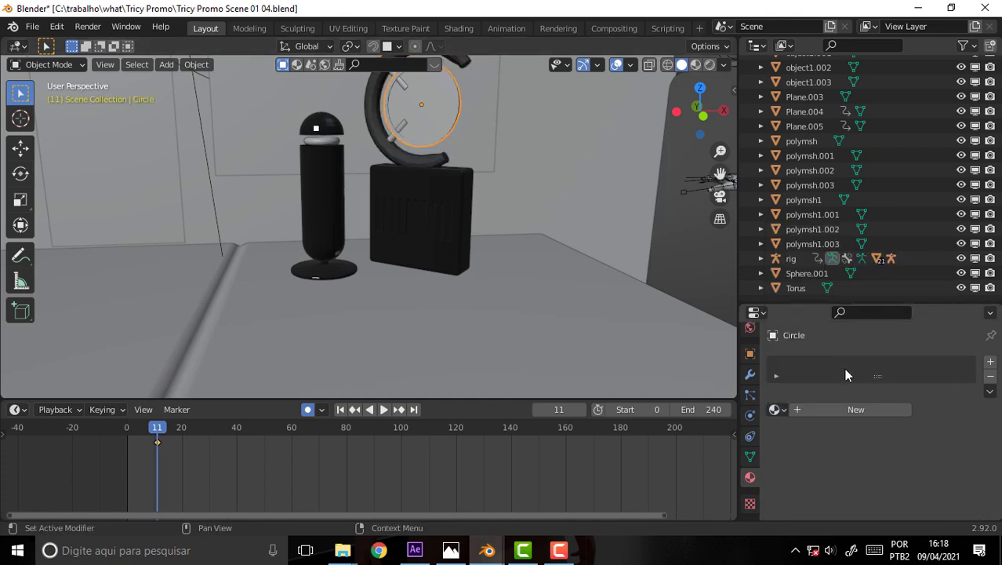
pyautogui.click(990, 361)
pyautogui.click(787, 408)
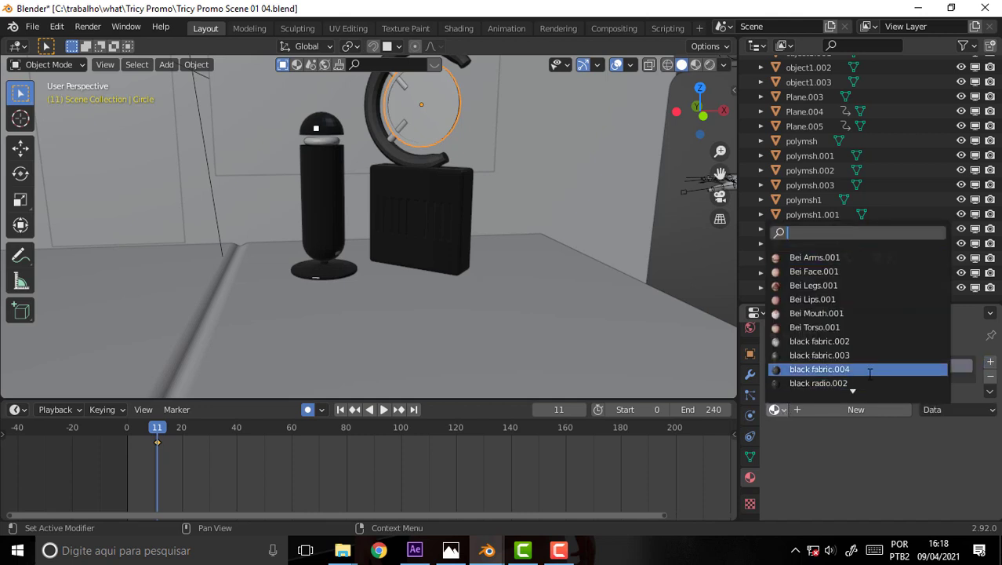
pyautogui.click(864, 384)
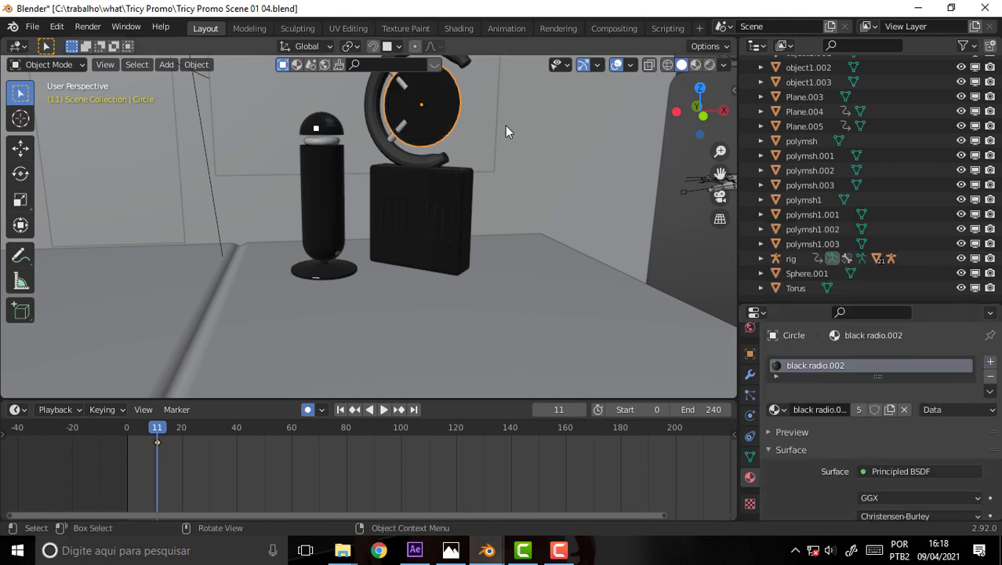
pyautogui.click(49, 64)
# - Select the Circle's inner face and assign it a new second material named 'image eye'
pyautogui.click(59, 98)
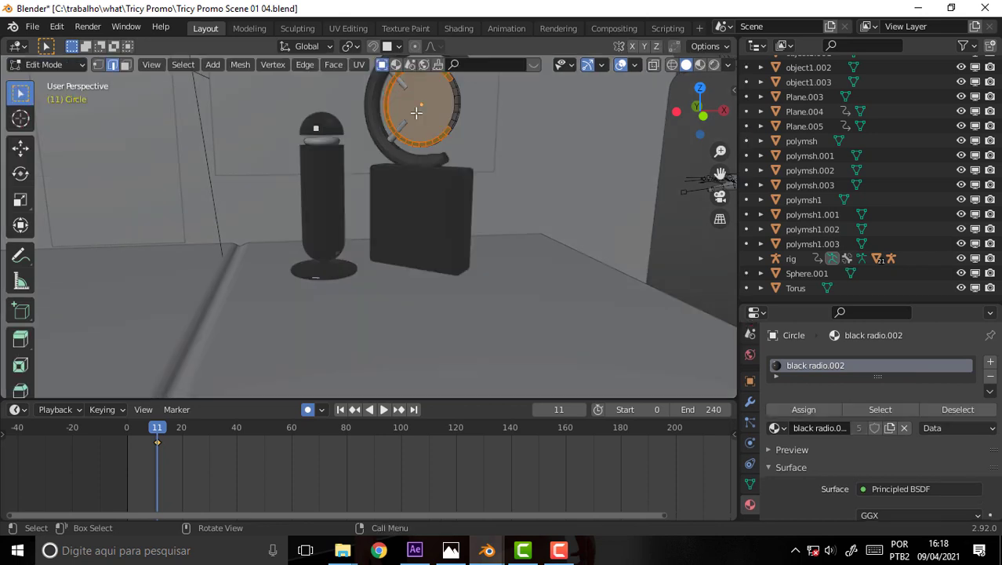
pyautogui.hotkey('alt', 'a')
pyautogui.click(125, 64)
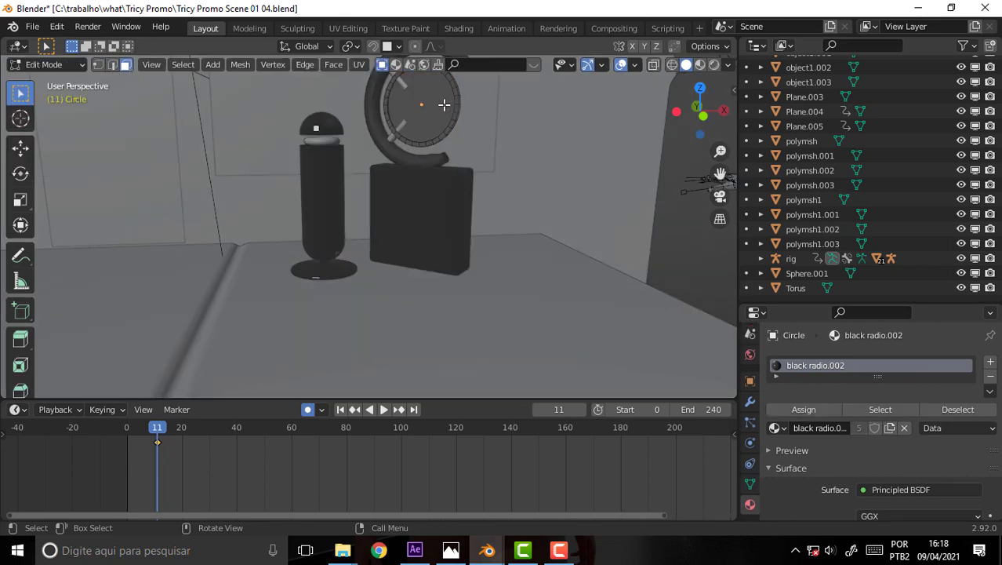
pyautogui.click(446, 104)
pyautogui.click(990, 361)
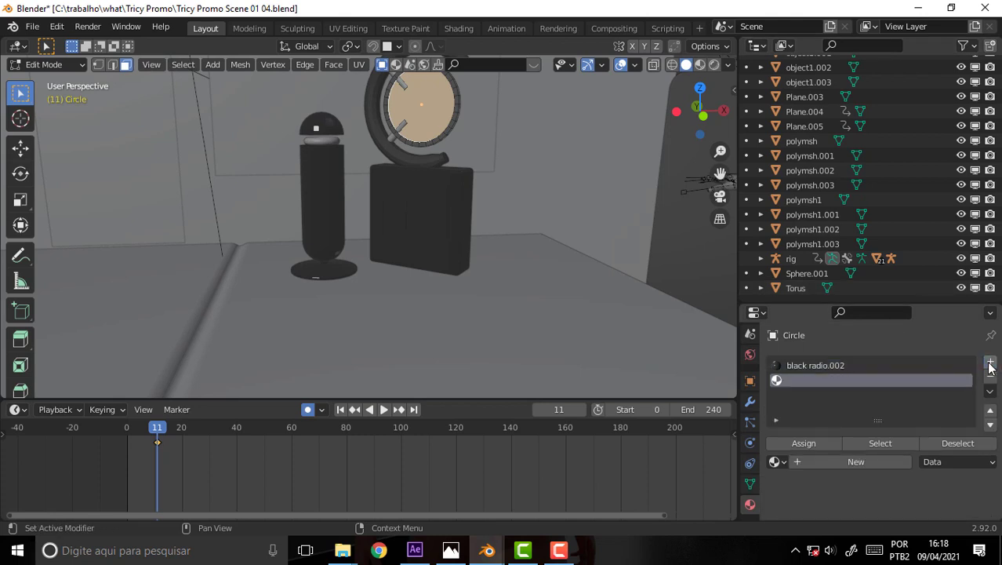
pyautogui.click(843, 460)
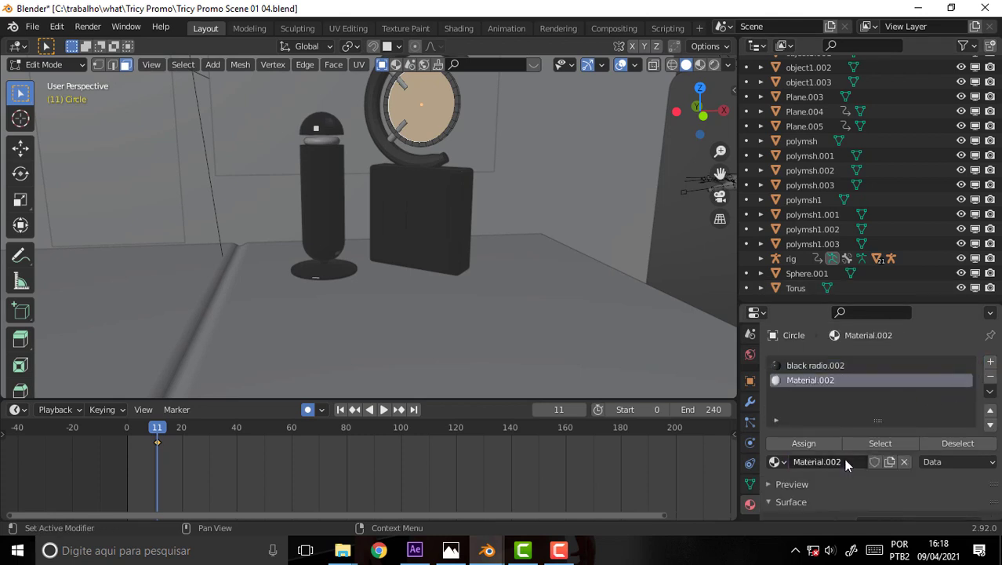
pyautogui.doubleClick(804, 379)
pyautogui.write('image eye')
pyautogui.press('Return')
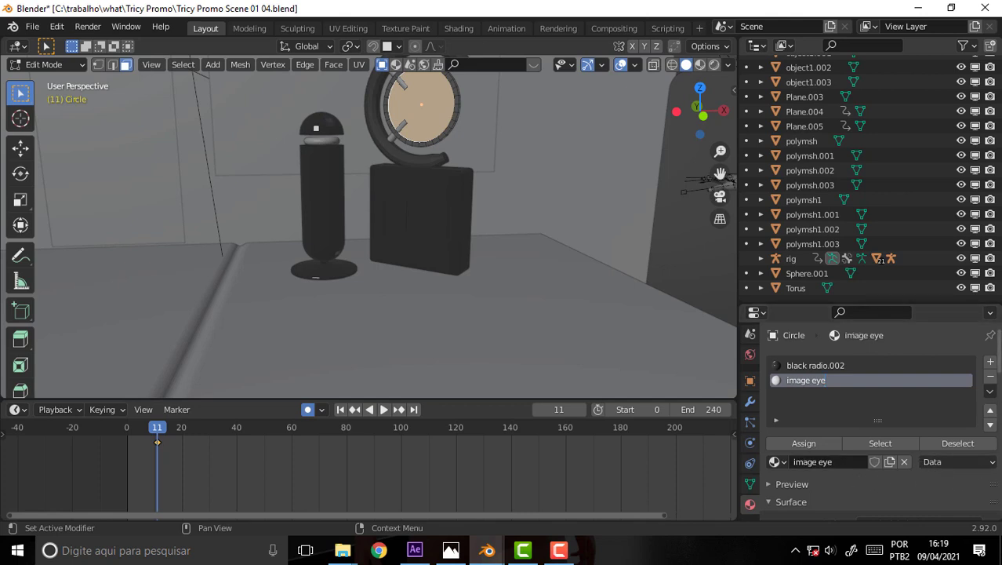
# - Change the image eye surface from Principled BSDF to Emission with strength 2
pyautogui.moveTo(997, 349); pyautogui.dragTo(998, 402)
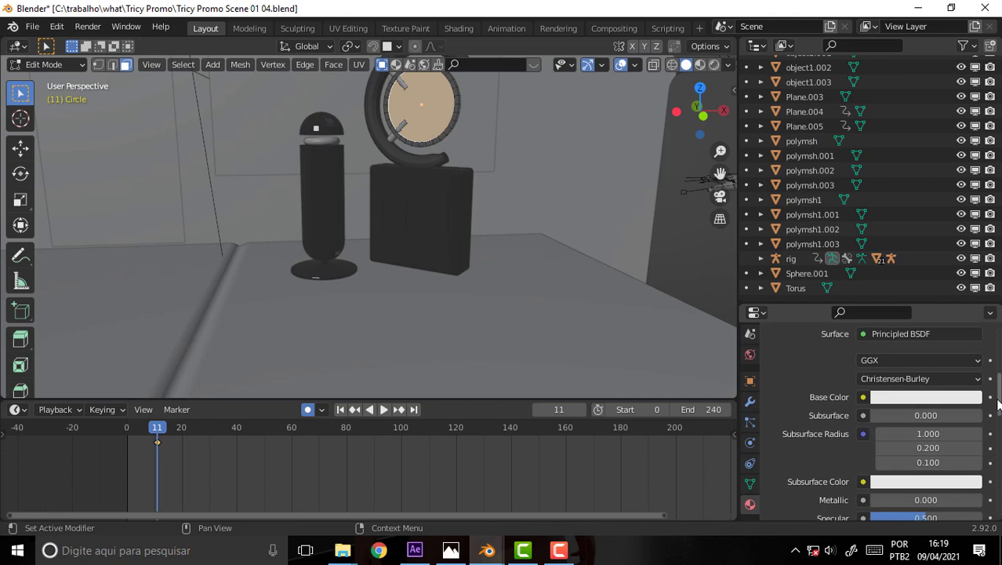
pyautogui.click(909, 333)
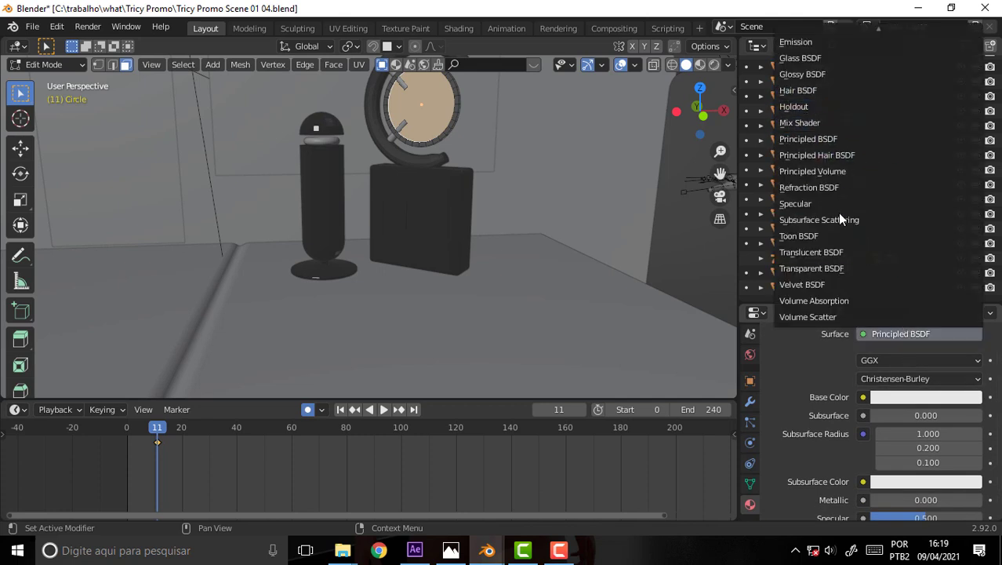
pyautogui.click(816, 42)
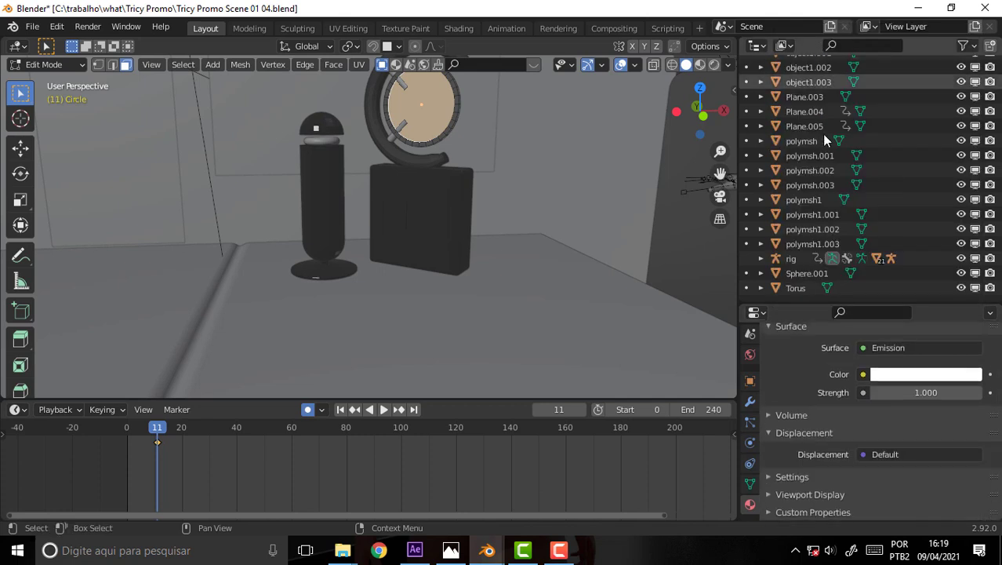
pyautogui.click(922, 395)
pyautogui.write('2')
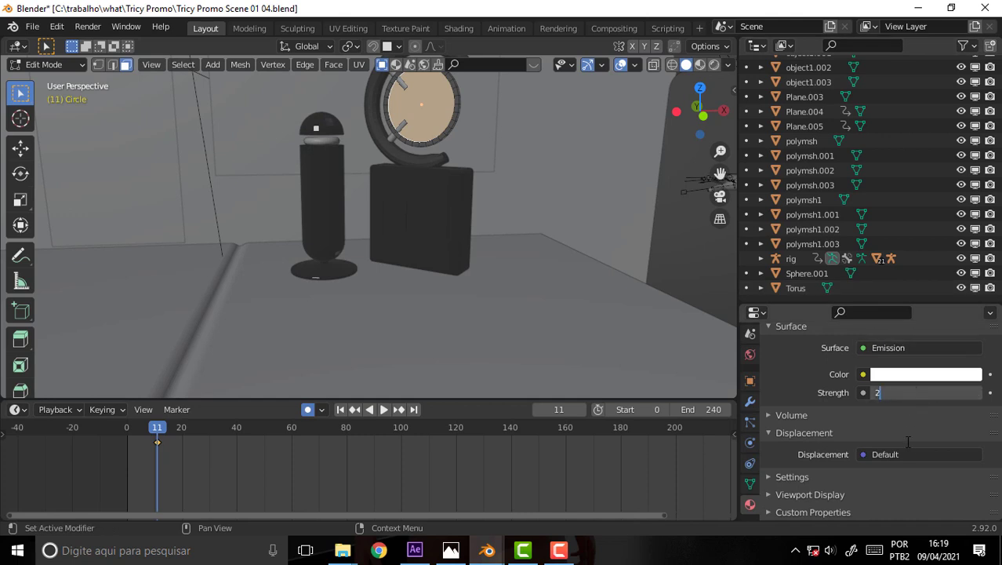
pyautogui.press('Return')
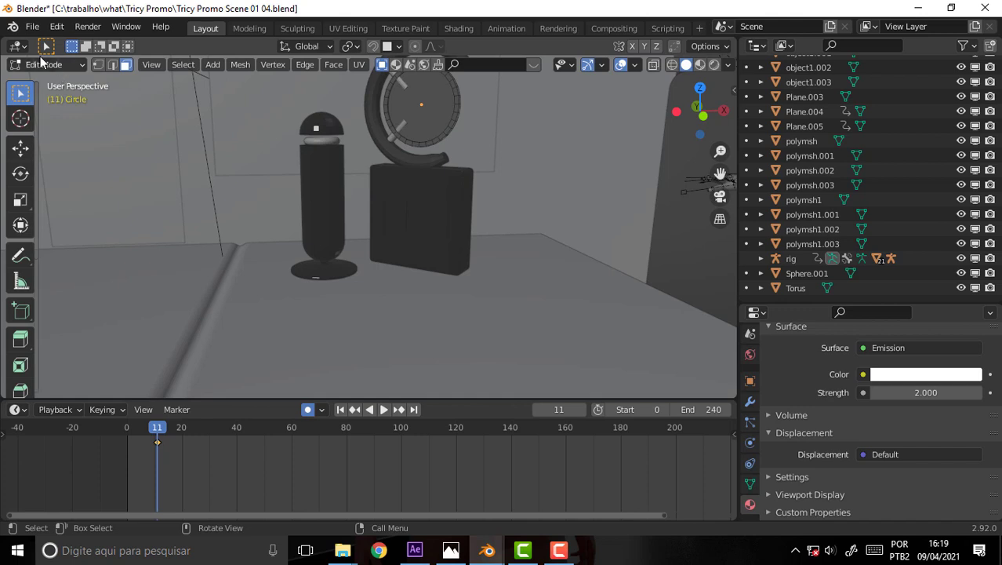
# - Toggle the Circle to Object Mode and back to Edit Mode, reselecting its inner face
pyautogui.click(46, 64)
pyautogui.click(49, 81)
pyautogui.scroll(-3, 508, 175)
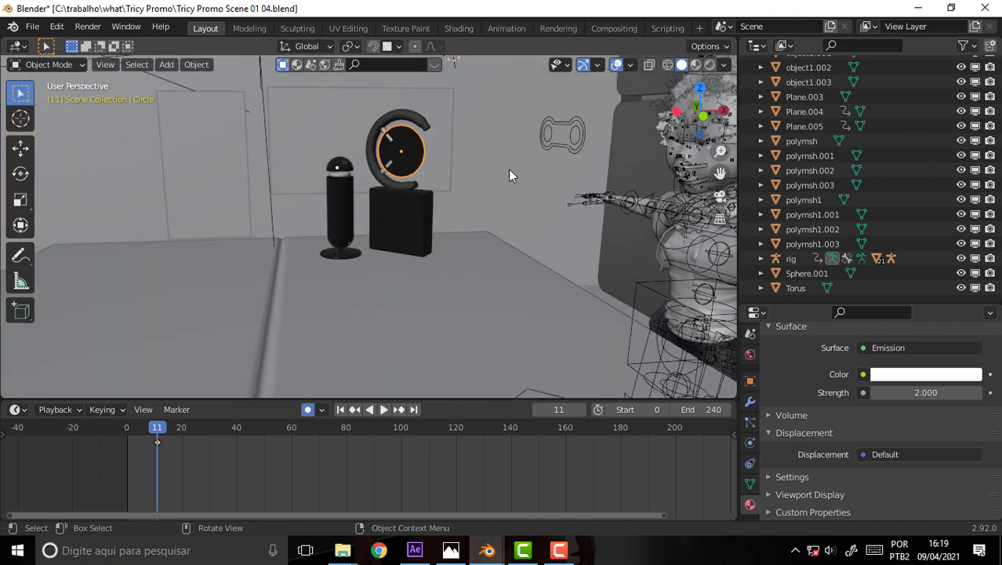
pyautogui.scroll(3, 508, 174)
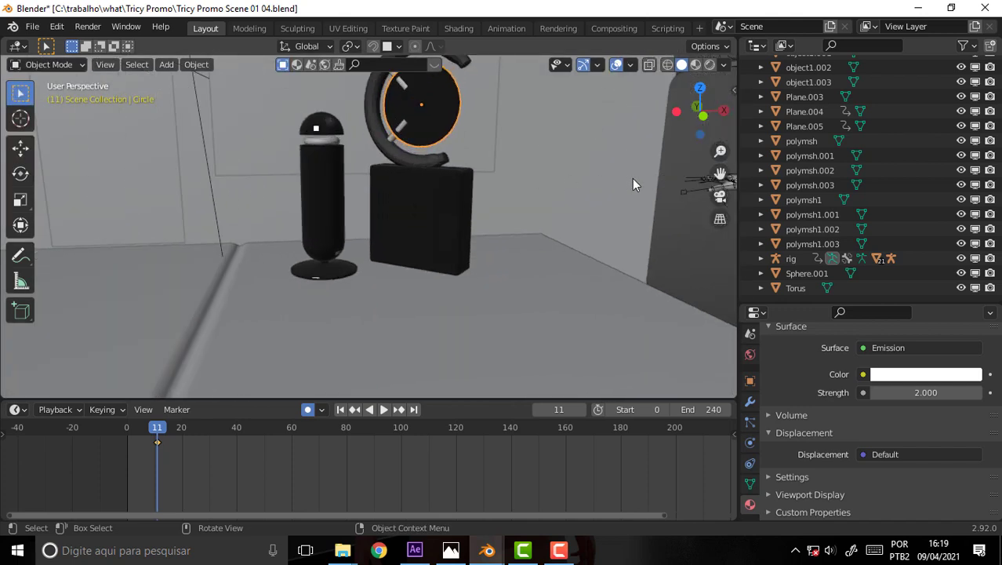
pyautogui.click(49, 64)
pyautogui.click(43, 98)
pyautogui.click(433, 112)
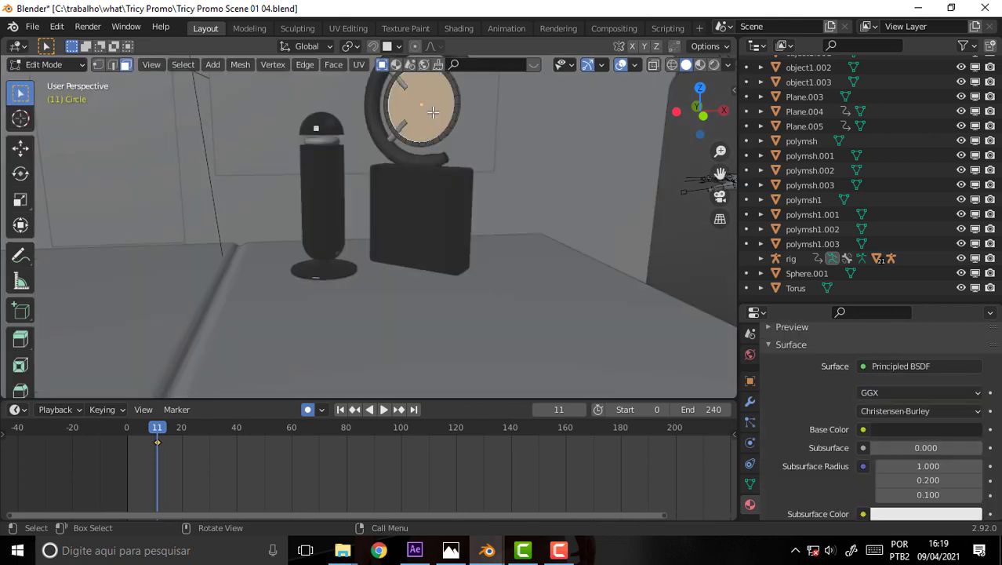
pyautogui.scroll(5, 998, 335)
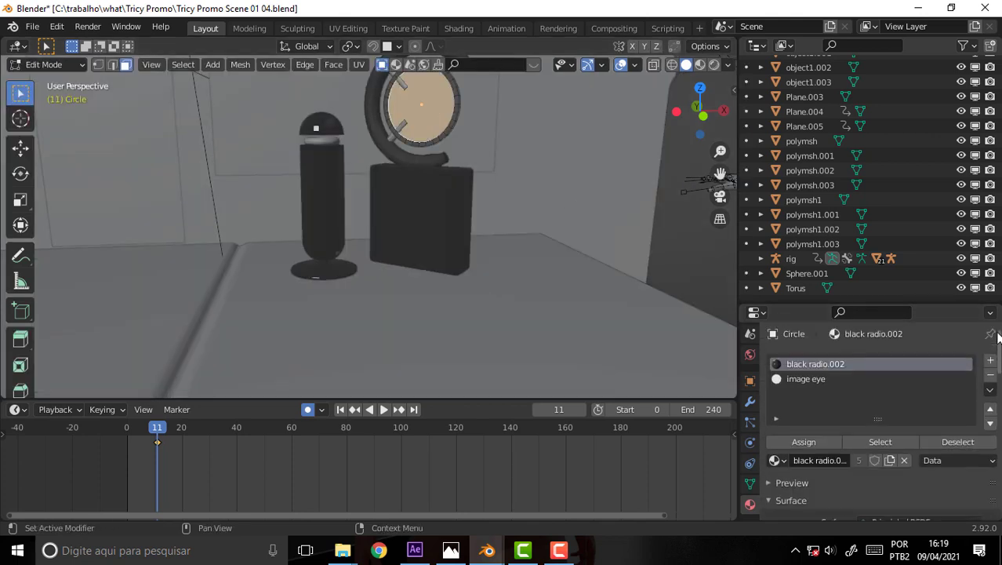
pyautogui.click(799, 380)
pyautogui.click(803, 443)
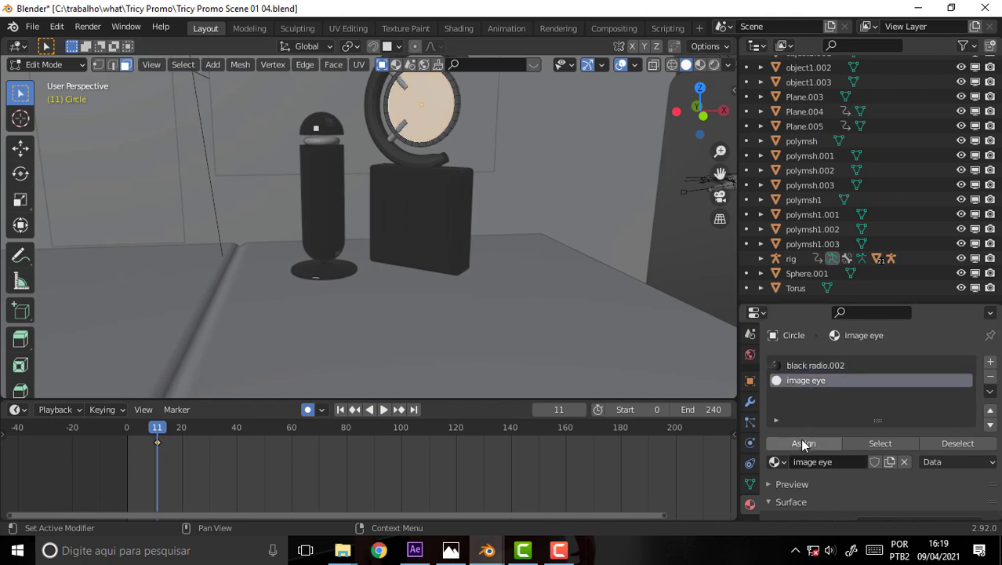
pyautogui.click(49, 64)
pyautogui.click(43, 81)
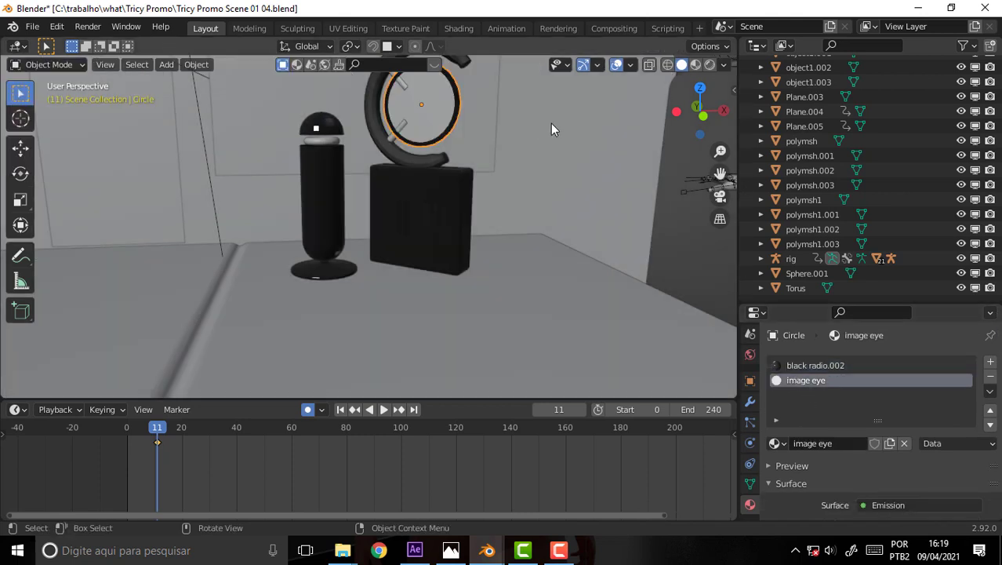
pyautogui.scroll(-4, 551, 126)
pyautogui.press('KP_0')
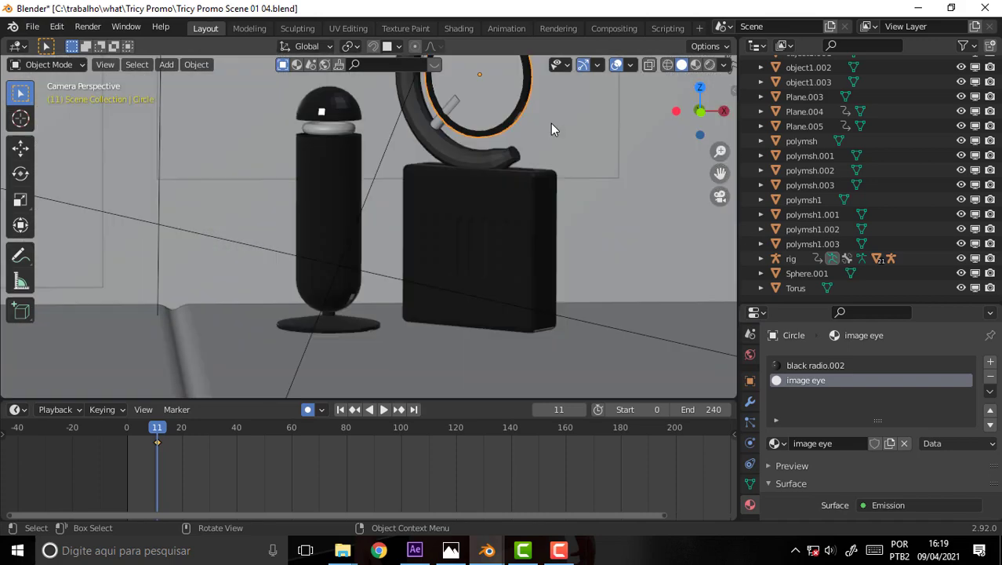
pyautogui.scroll(-3, 549, 125)
pyautogui.scroll(-2, 555, 133)
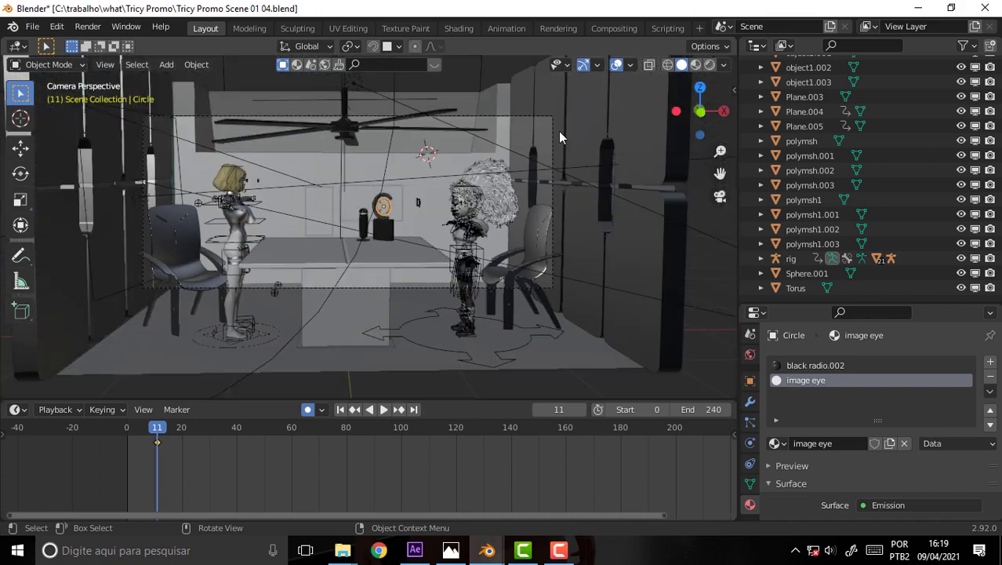
pyautogui.scroll(-2, 559, 131)
pyautogui.scroll(2, 560, 131)
pyautogui.scroll(-2, 562, 130)
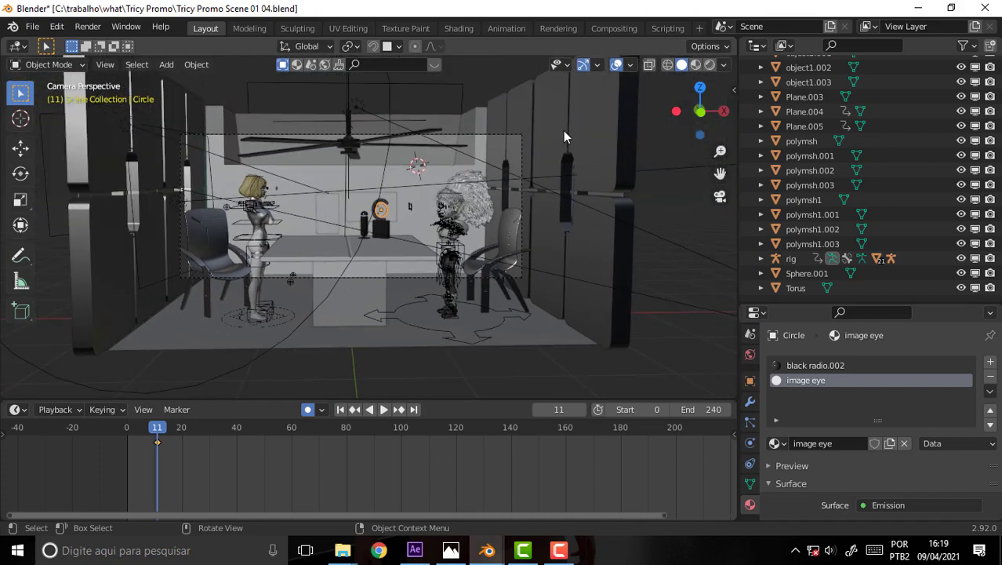
pyautogui.scroll(2, 563, 130)
pyautogui.scroll(3, 561, 130)
pyautogui.press('KP_0')
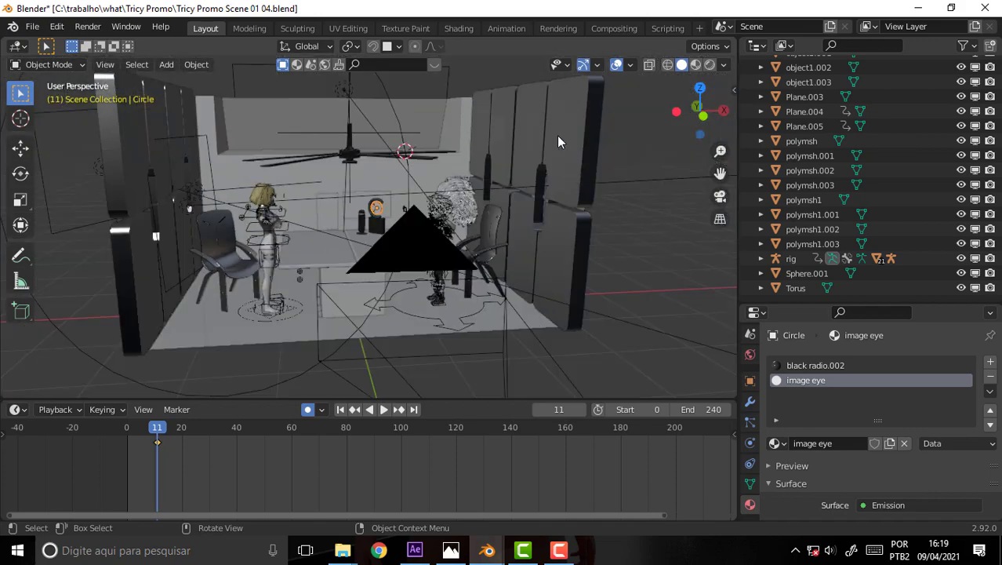
pyautogui.scroll(-3, 556, 135)
pyautogui.press('KP_0')
# - Check the Circle's and Area.001 light's transform values, then bring After Effects to the front
pyautogui.scroll(-2, 553, 137)
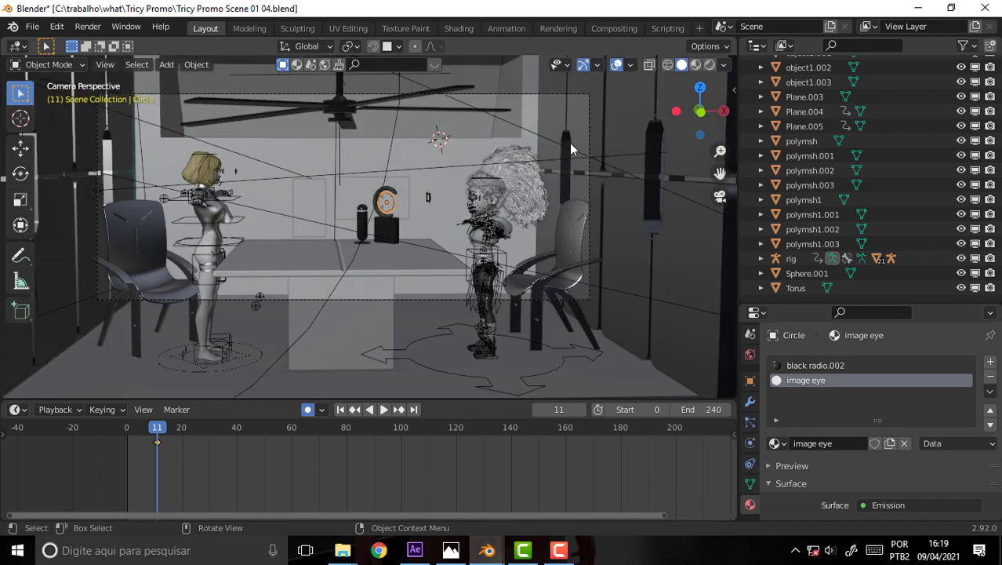
pyautogui.click(733, 88)
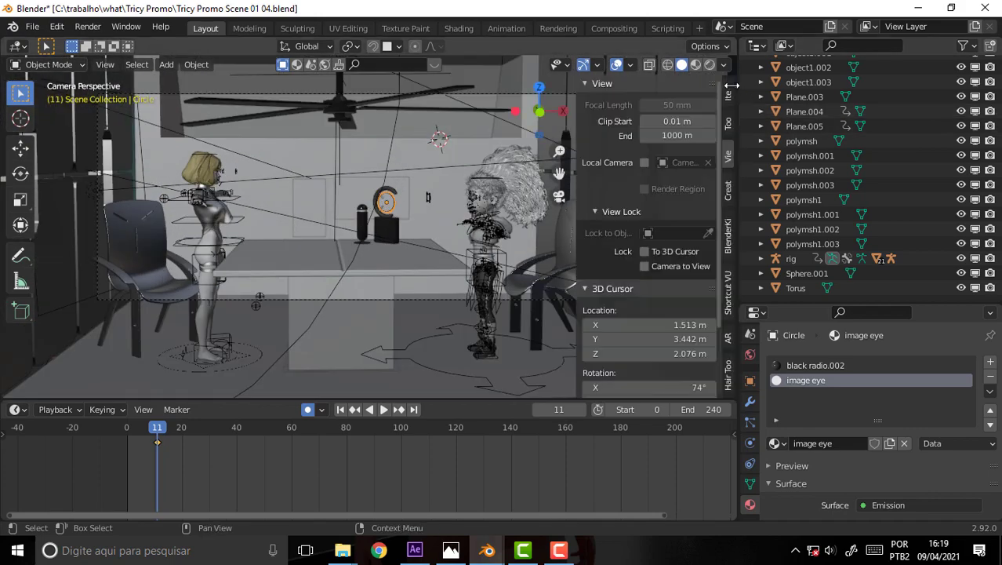
pyautogui.click(728, 95)
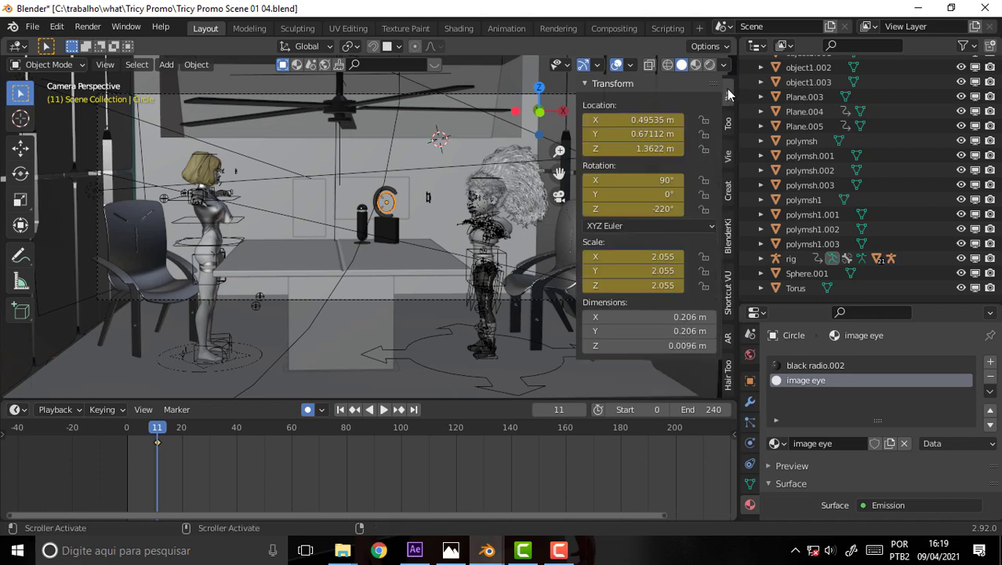
pyautogui.click(392, 169)
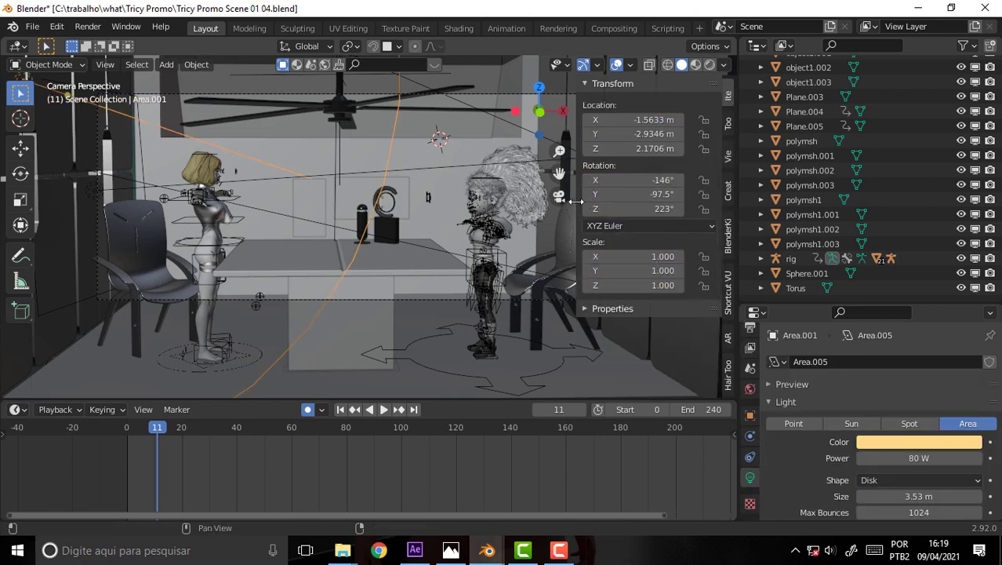
pyautogui.press('n')
pyautogui.scroll(4, 472, 184)
pyautogui.scroll(-2, 476, 185)
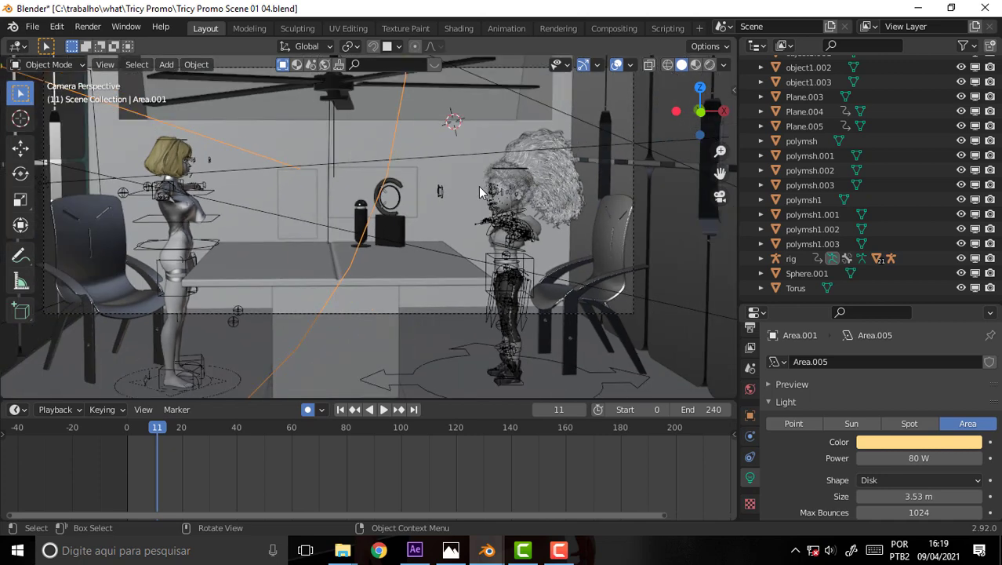
pyautogui.moveTo(720, 173)
pyautogui.mouseDown()
pyautogui.moveTo(758, 196)
pyautogui.moveTo(602, 206)
pyautogui.mouseUp()
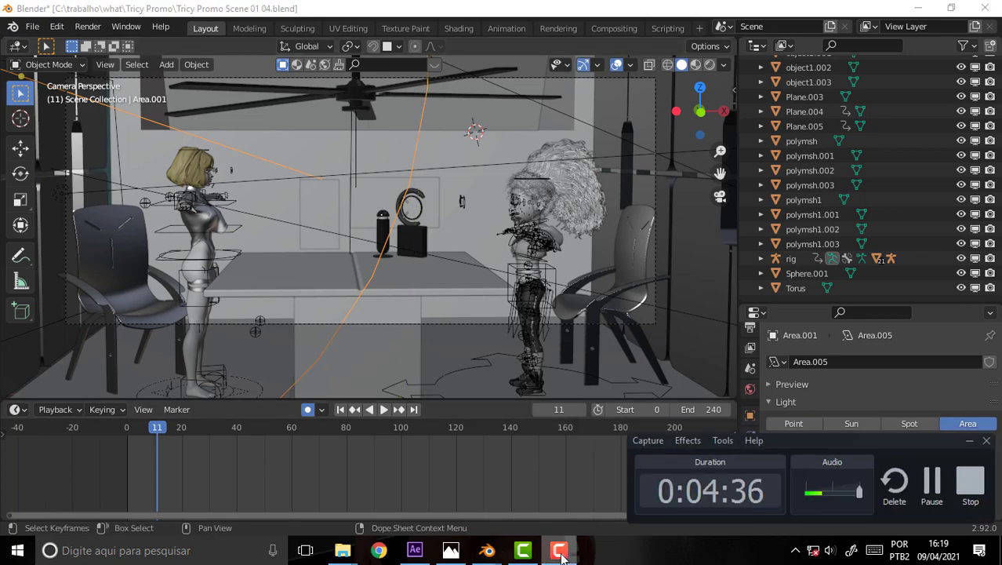
pyautogui.click(415, 549)
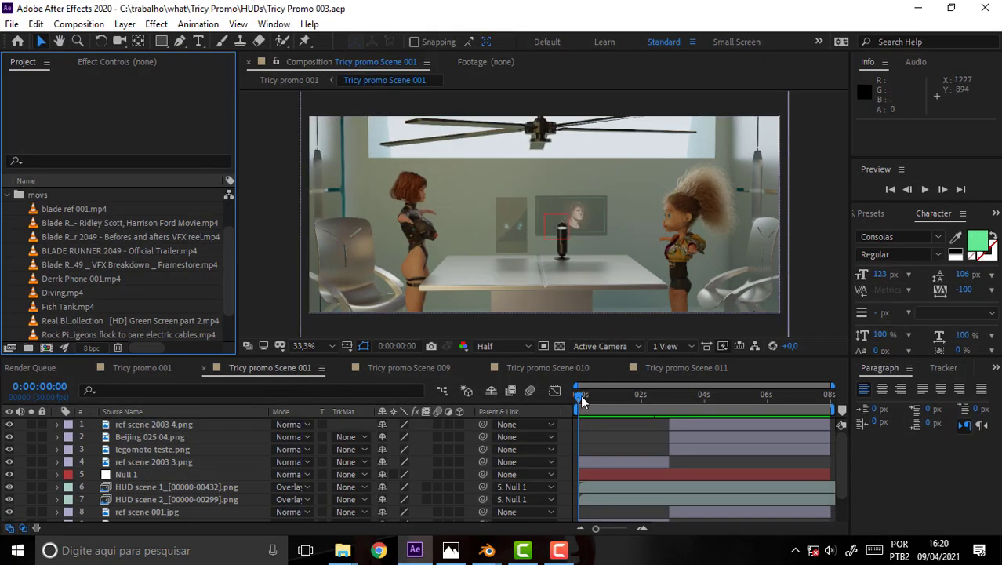
# - Scrub the scene preview and select the Comps folder to hold the new comp
pyautogui.moveTo(580, 394); pyautogui.dragTo(831, 394)
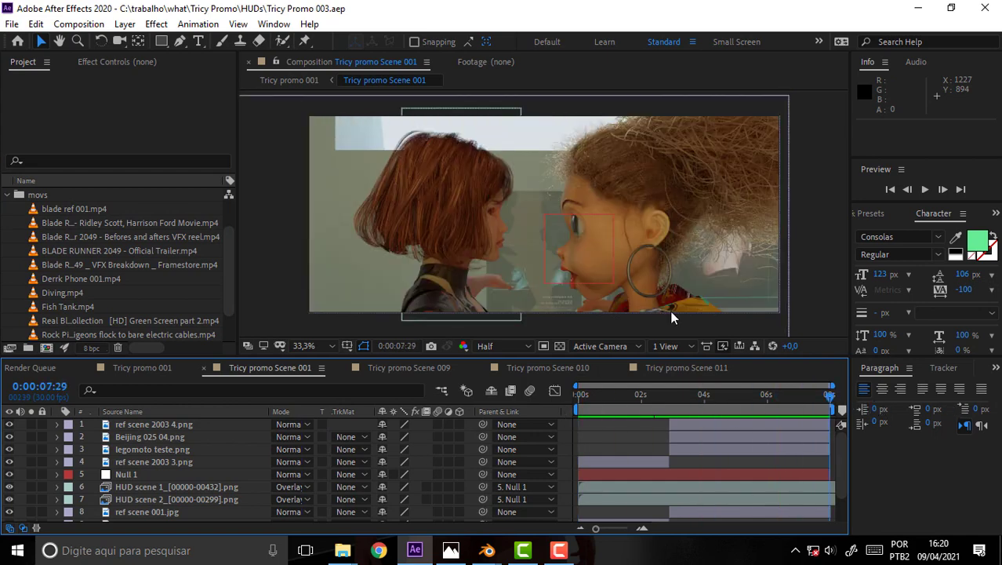
pyautogui.moveTo(229, 251); pyautogui.dragTo(229, 194)
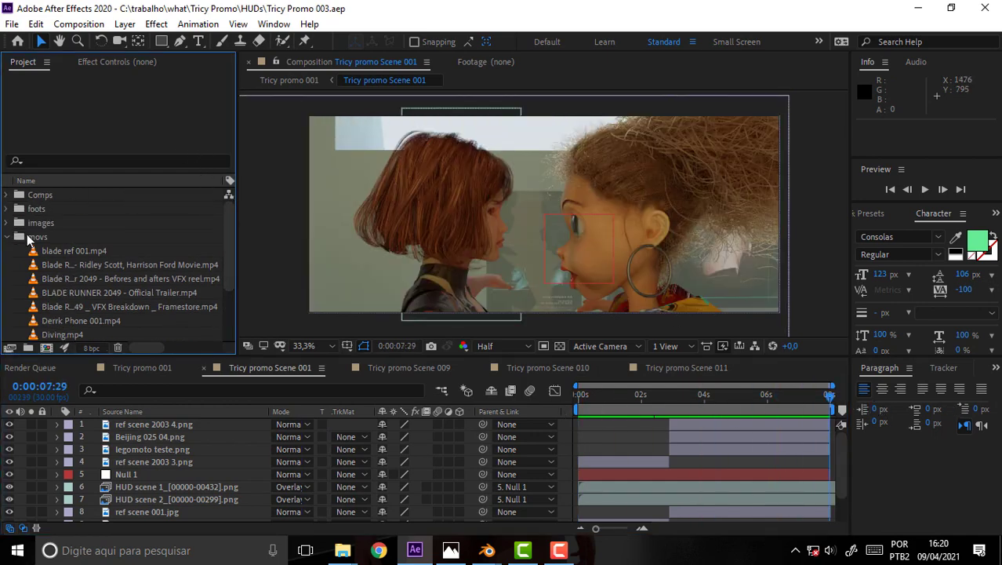
pyautogui.click(7, 195)
pyautogui.click(40, 195)
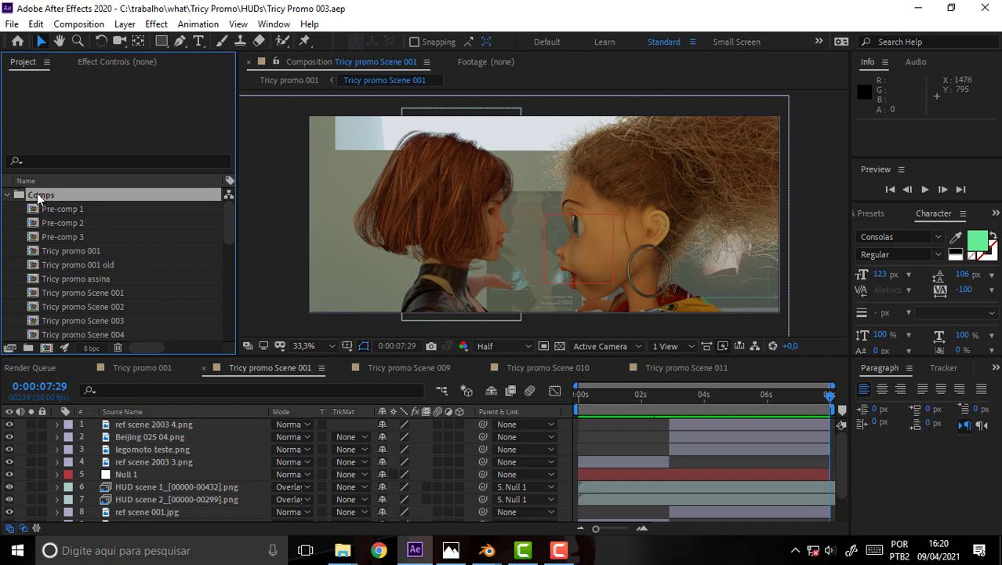
# - Start a new composition 1000 × 1000 px with a 0:00:08:00 duration
pyautogui.click(75, 24)
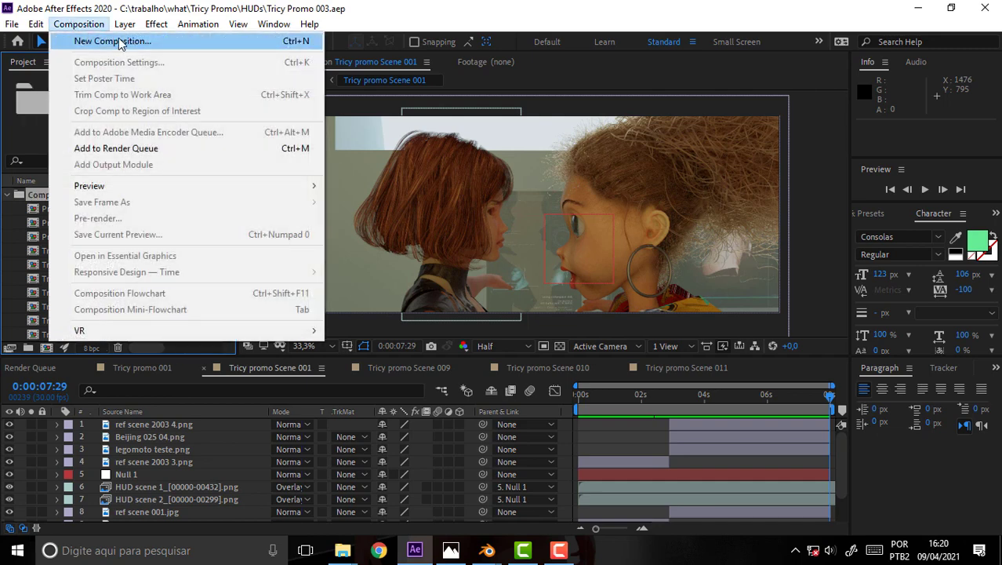
pyautogui.click(119, 43)
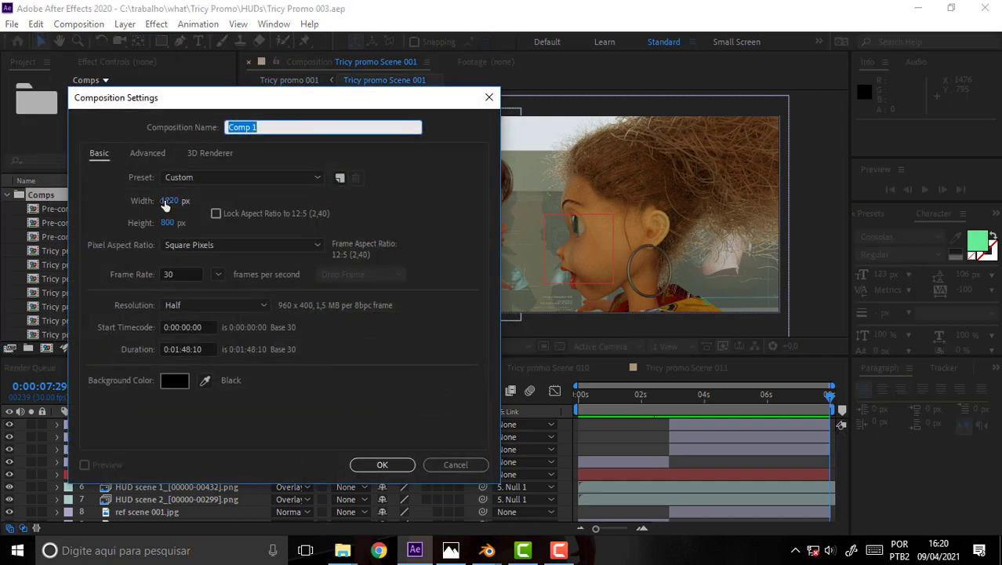
pyautogui.click(166, 201)
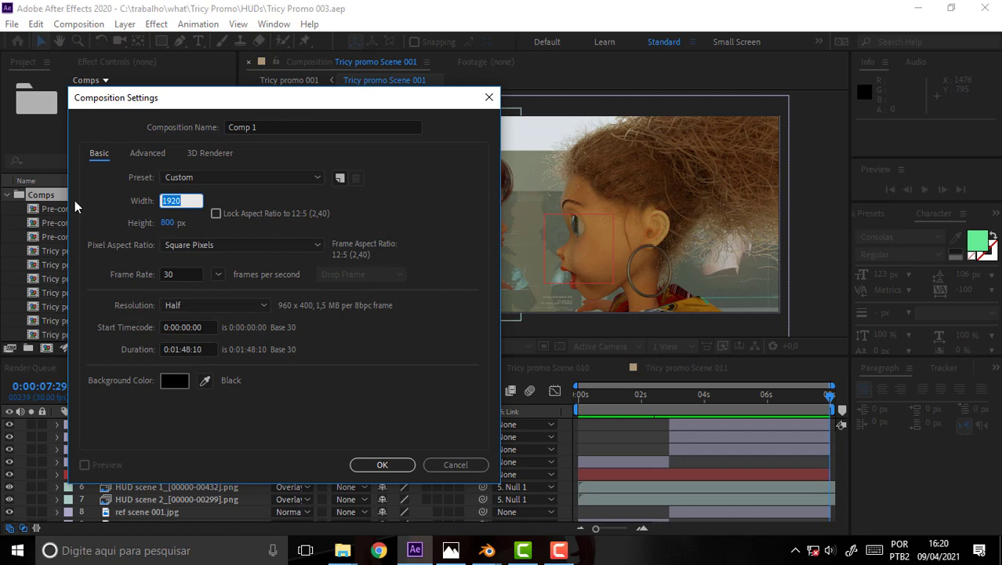
pyautogui.write('1000')
pyautogui.click(166, 223)
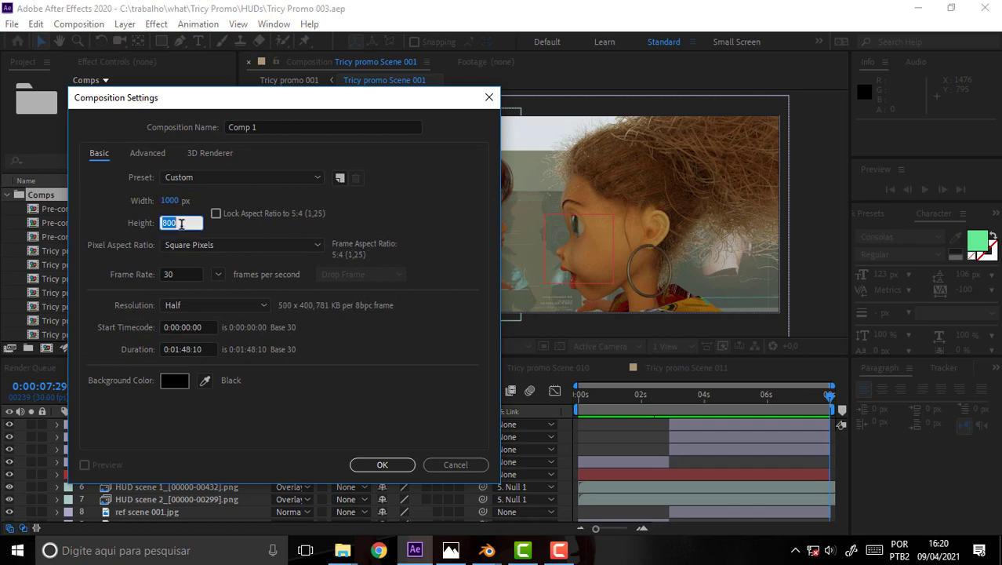
pyautogui.write('100')
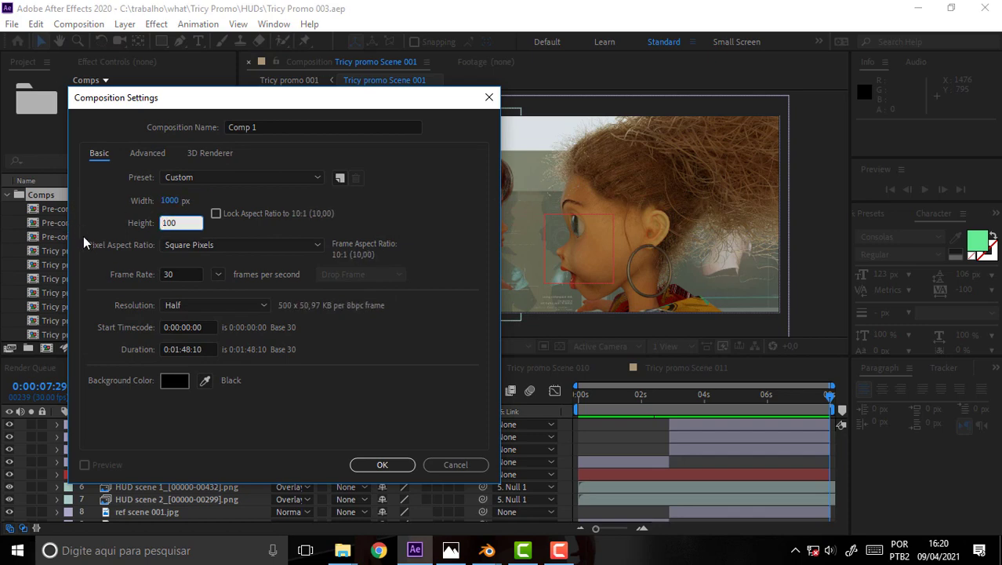
pyautogui.write('0')
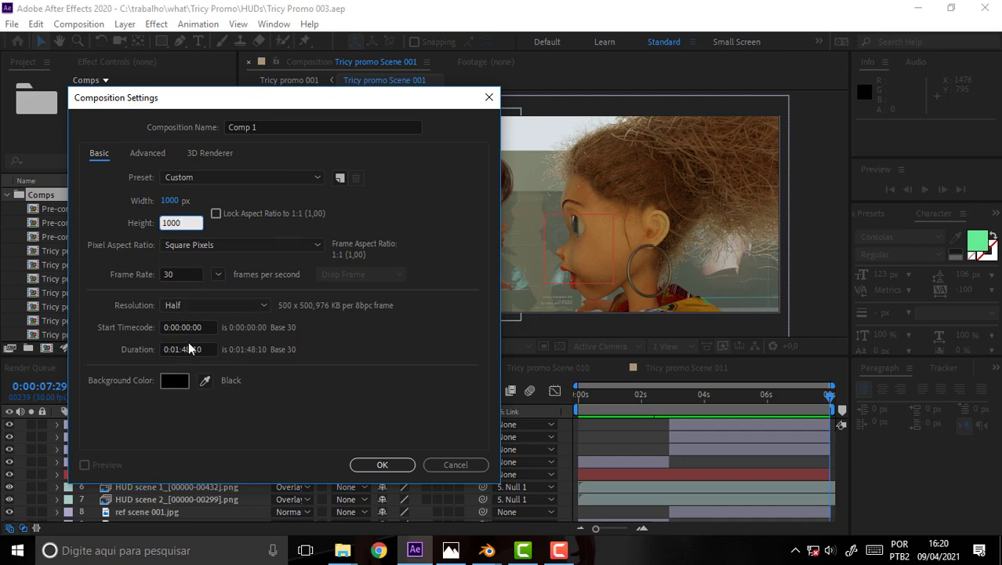
pyautogui.click(188, 347)
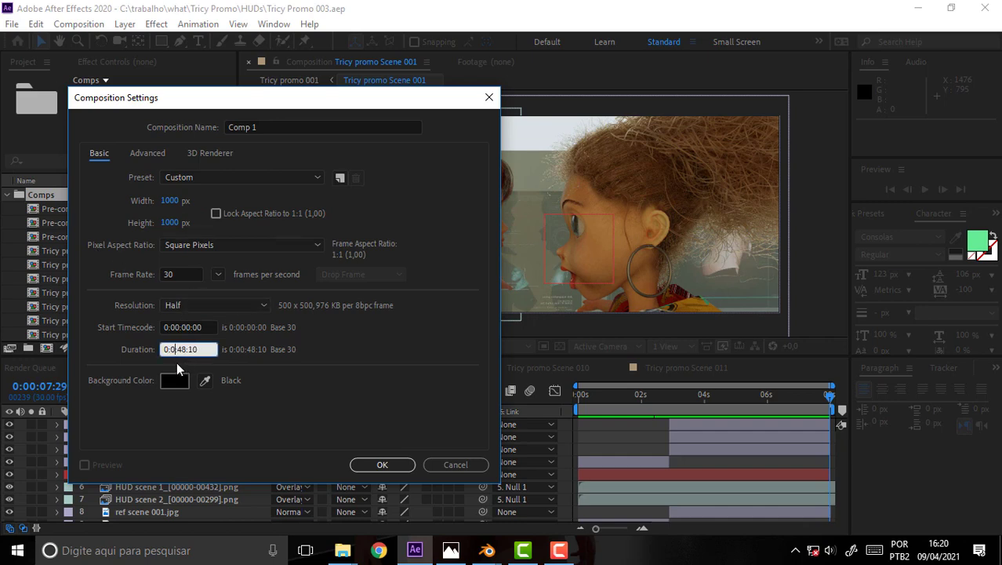
pyautogui.write('0:')
pyautogui.press('Delete')
pyautogui.write('0')
pyautogui.press('BackSpace')
pyautogui.write('0')
# - Name the composition 'Eye Scanner Image' and create it
pyautogui.click(253, 127)
pyautogui.doubleClick(253, 127)
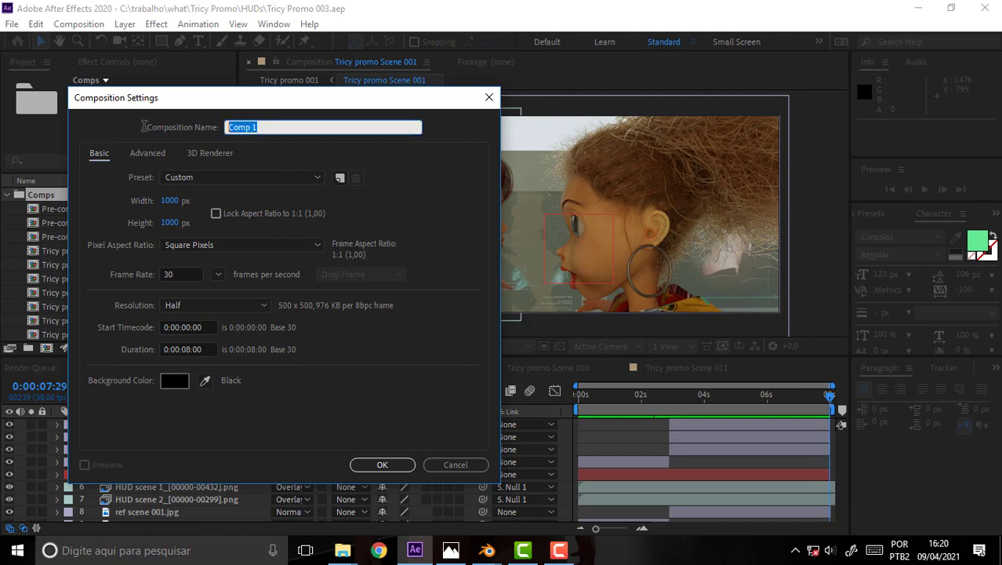
pyautogui.write('S')
pyautogui.press('BackSpace')
pyautogui.press('BackSpace')
pyautogui.press('BackSpace')
pyautogui.write('c')
pyautogui.write('EW')
pyautogui.press('BackSpace')
pyautogui.press('BackSpace')
pyautogui.press('BackSpace')
pyautogui.write('ye Scanner ')
pyautogui.write('Im')
pyautogui.write('age')
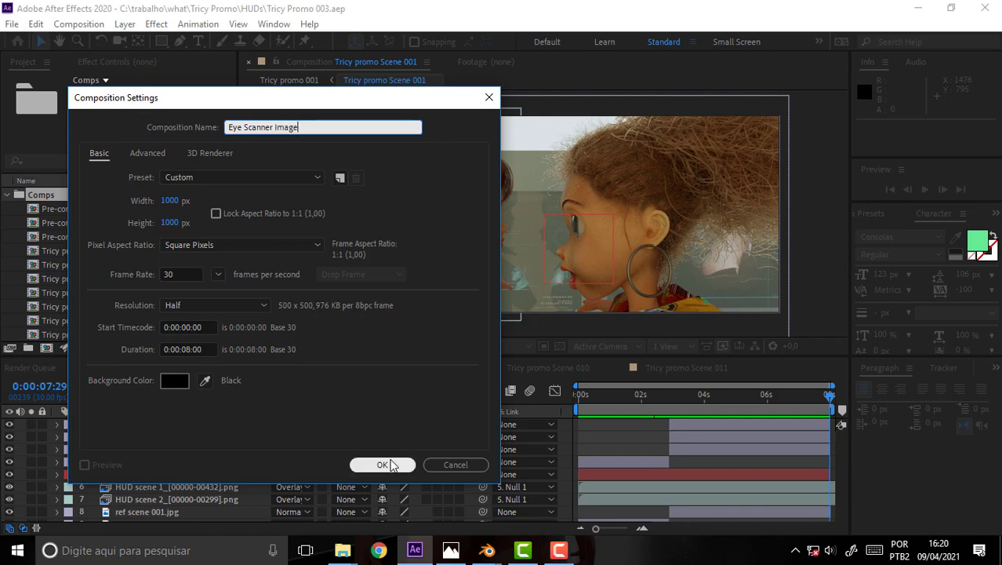
pyautogui.click(385, 463)
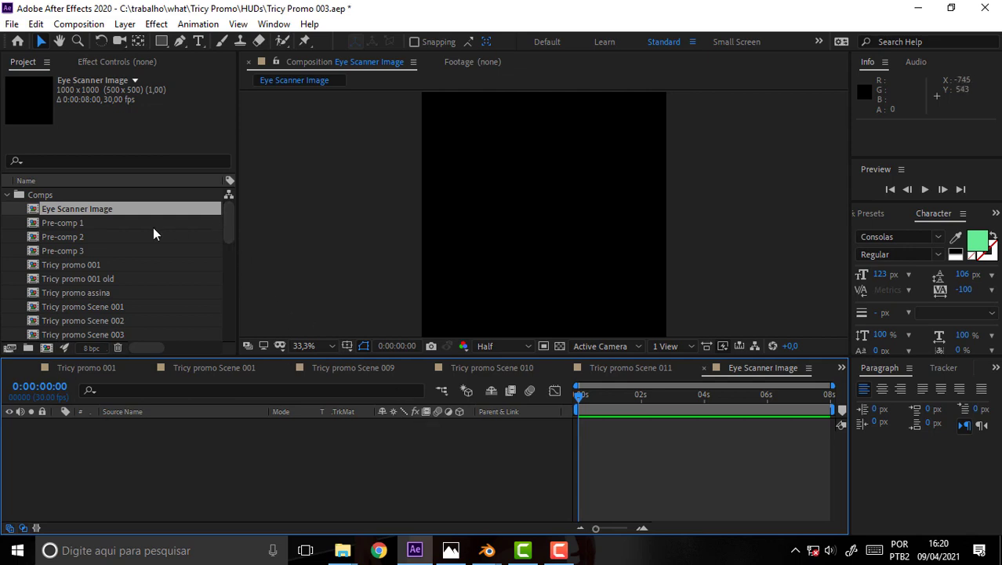
# - Select the movs folder and browse to the images refs folder for import
pyautogui.click(7, 194)
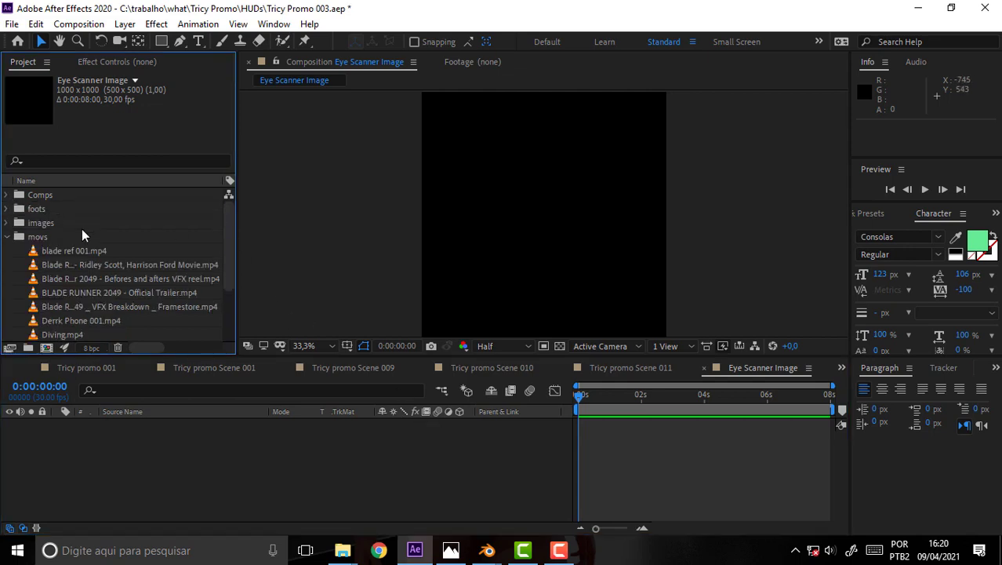
pyautogui.click(33, 242)
pyautogui.click(12, 23)
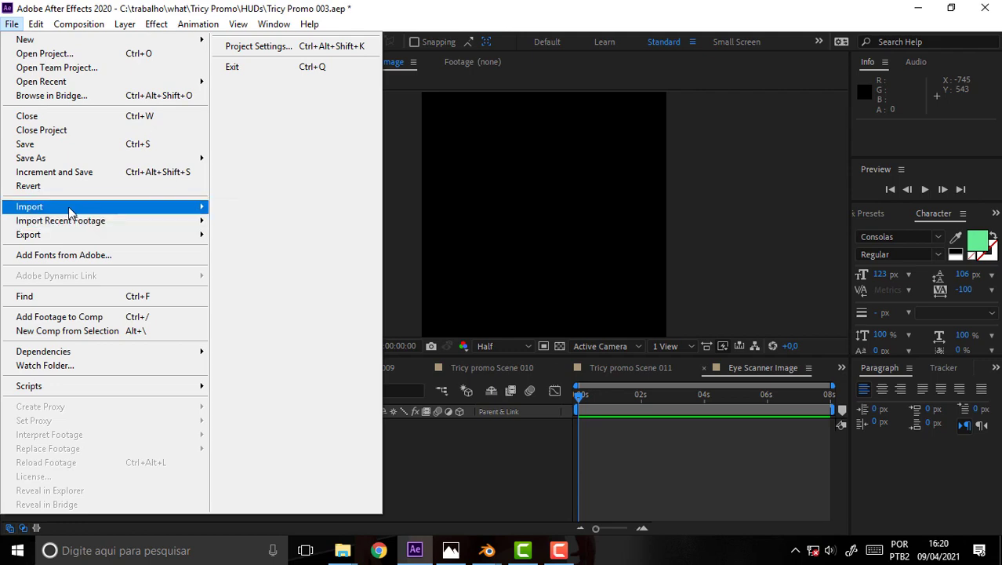
pyautogui.moveTo(29, 207)
pyautogui.click(245, 206)
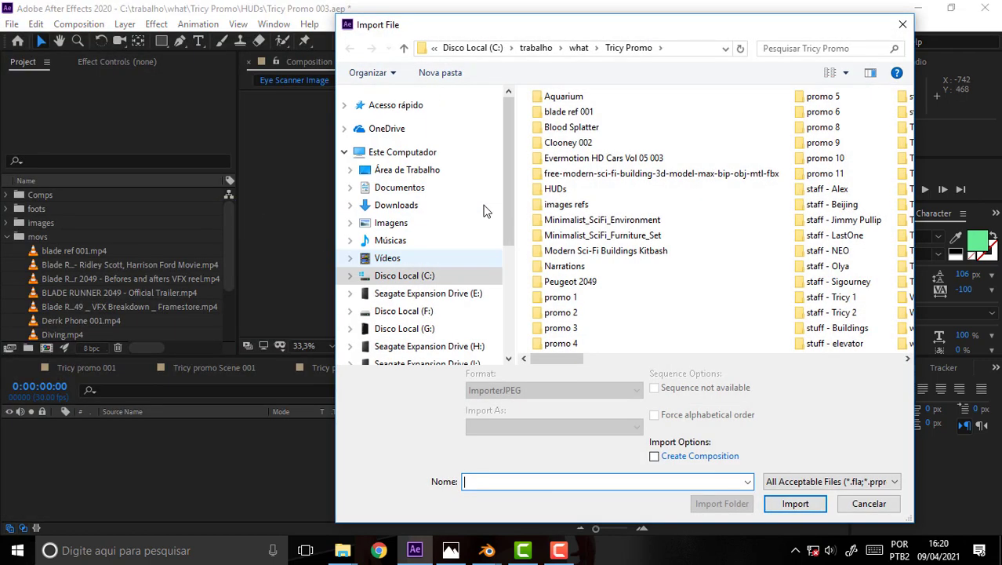
pyautogui.moveTo(562, 358)
pyautogui.mouseDown()
pyautogui.moveTo(857, 365)
pyautogui.moveTo(502, 365)
pyautogui.mouseUp()
pyautogui.doubleClick(553, 205)
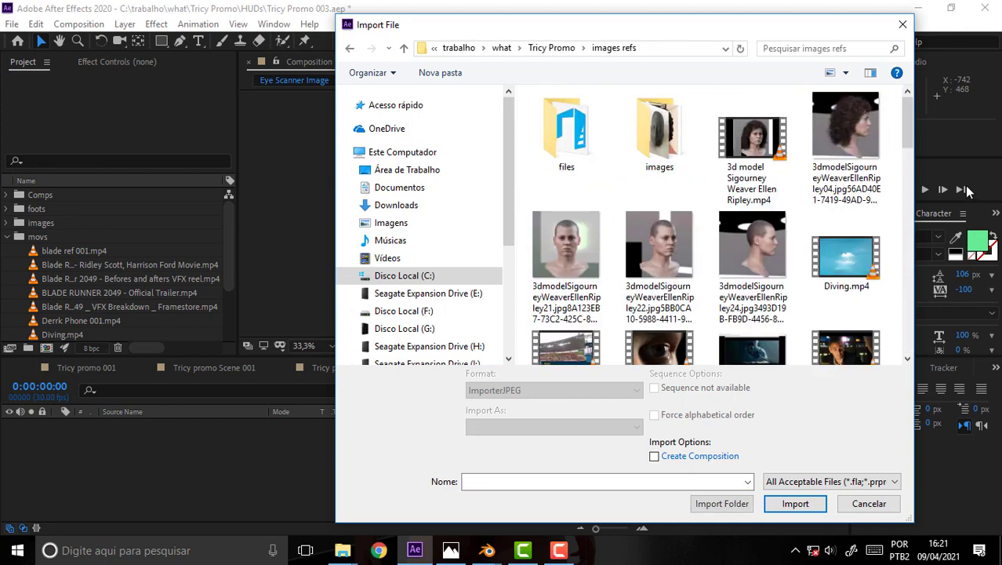
pyautogui.moveTo(905, 124)
pyautogui.mouseDown()
pyautogui.moveTo(900, 184)
pyautogui.moveTo(900, 135)
pyautogui.mouseUp()
# - Import Eye Piece.mp4, add it to Eye Scanner Image, and slide it slightly earlier
pyautogui.click(659, 214)
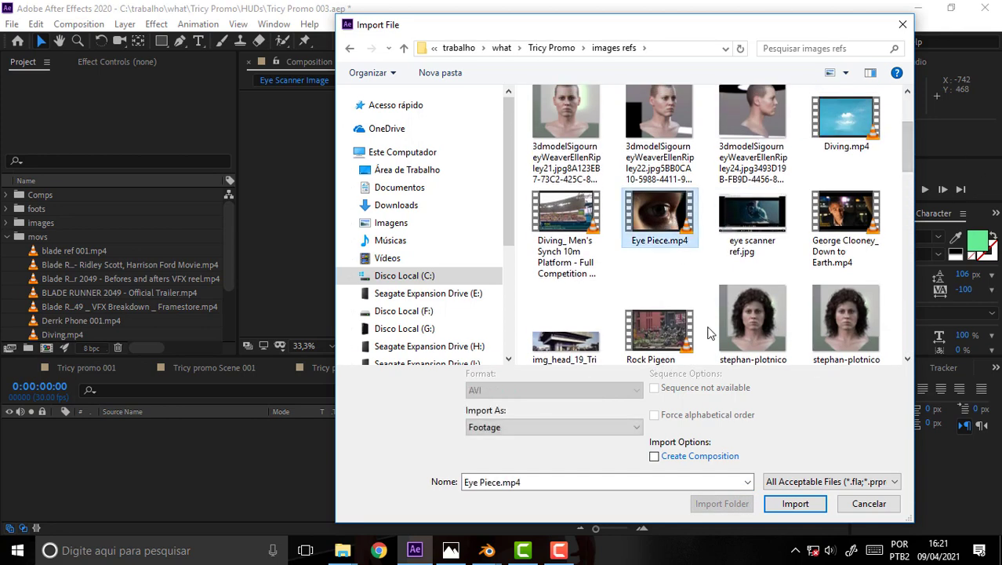
pyautogui.click(795, 504)
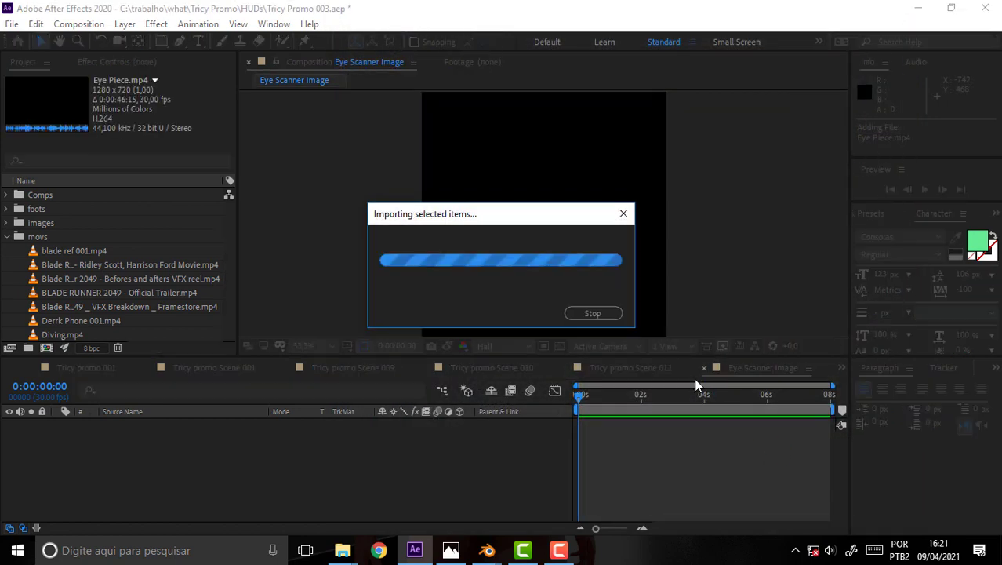
pyautogui.moveTo(69, 333); pyautogui.dragTo(78, 426)
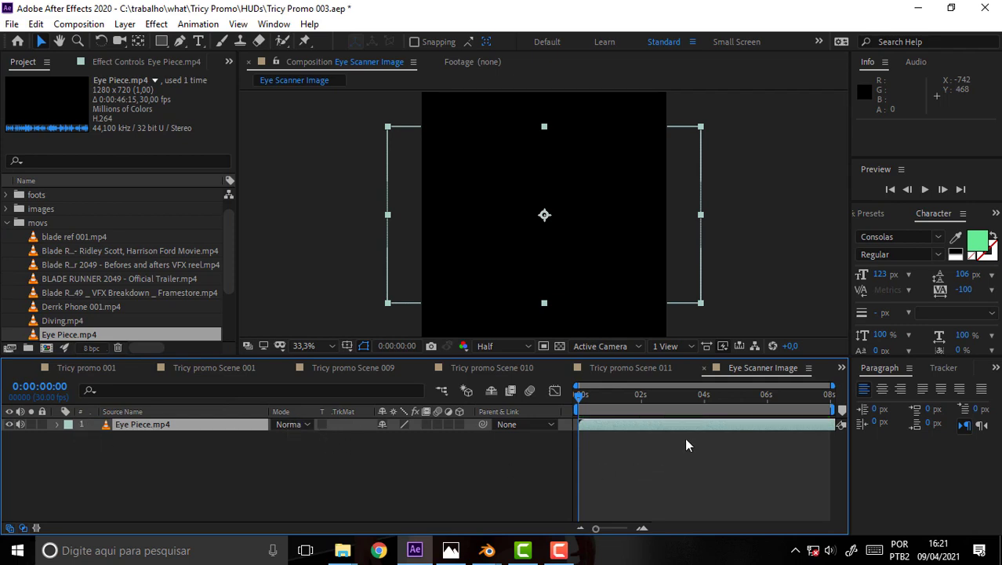
pyautogui.moveTo(707, 431); pyautogui.dragTo(655, 431)
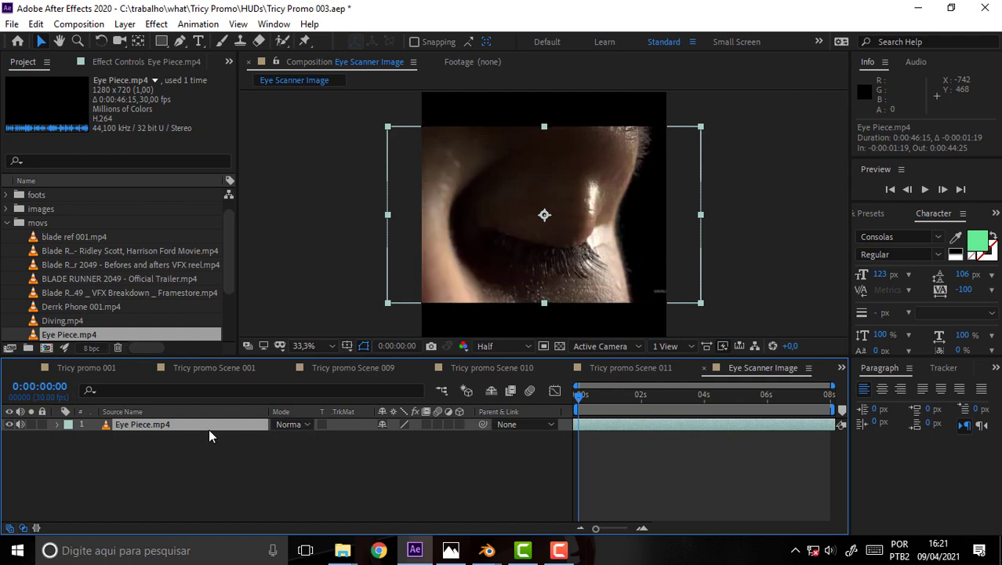
# - Resize the Eye Scanner Image composition to a square 800 px wide
pyautogui.press('s')
pyautogui.click(79, 24)
pyautogui.click(124, 65)
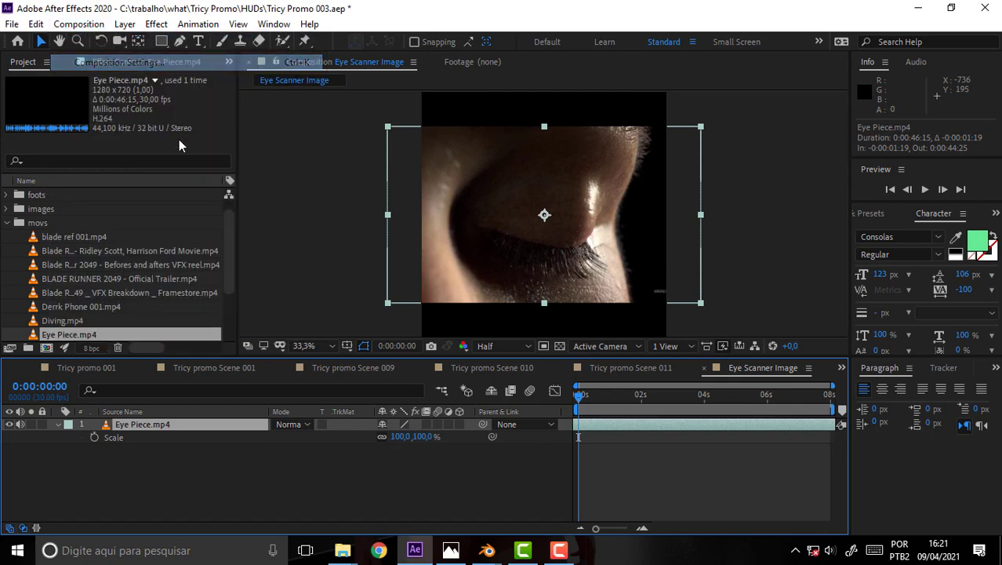
pyautogui.click(167, 201)
pyautogui.write('8')
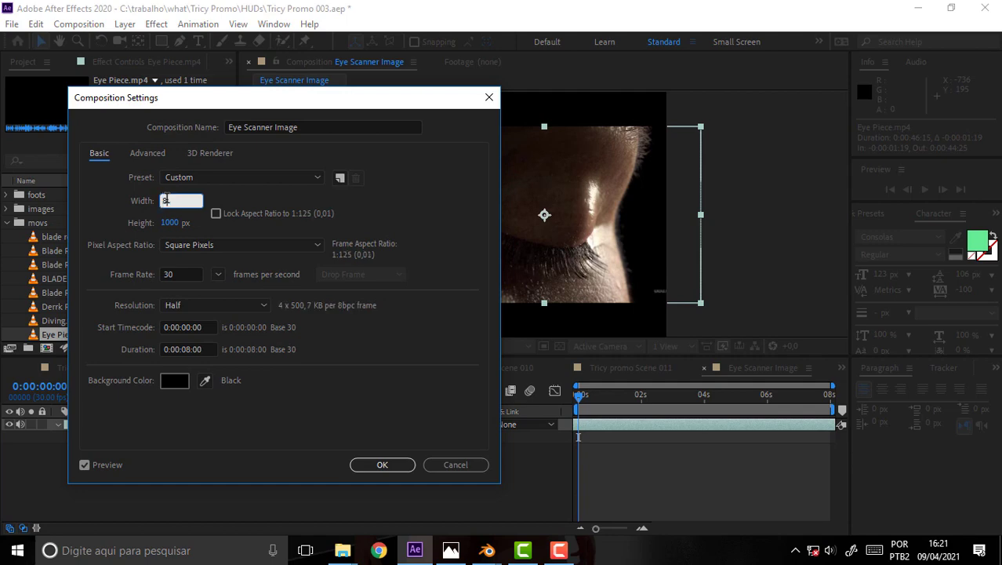
pyautogui.write('00')
pyautogui.click(169, 223)
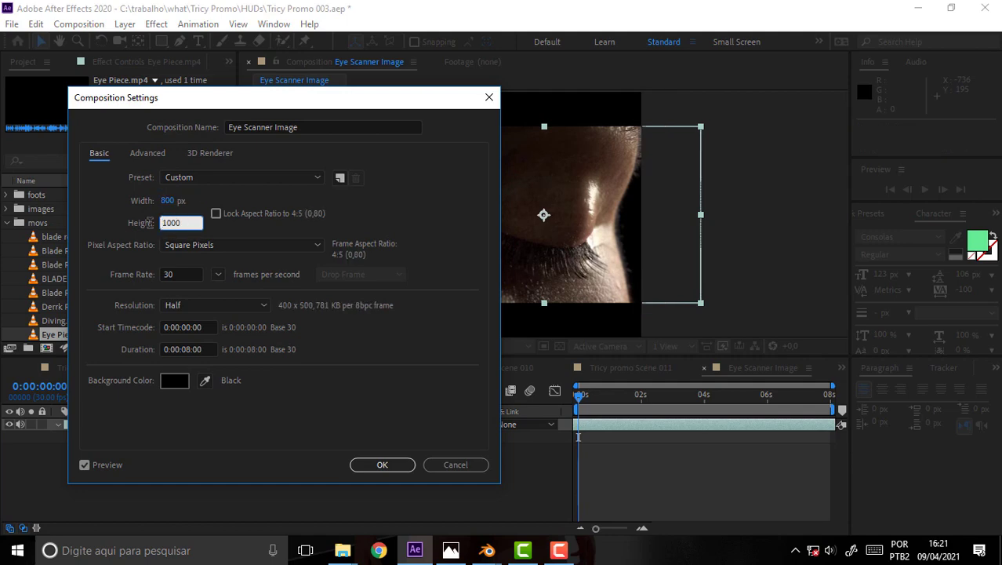
pyautogui.write('500')
pyautogui.click(386, 462)
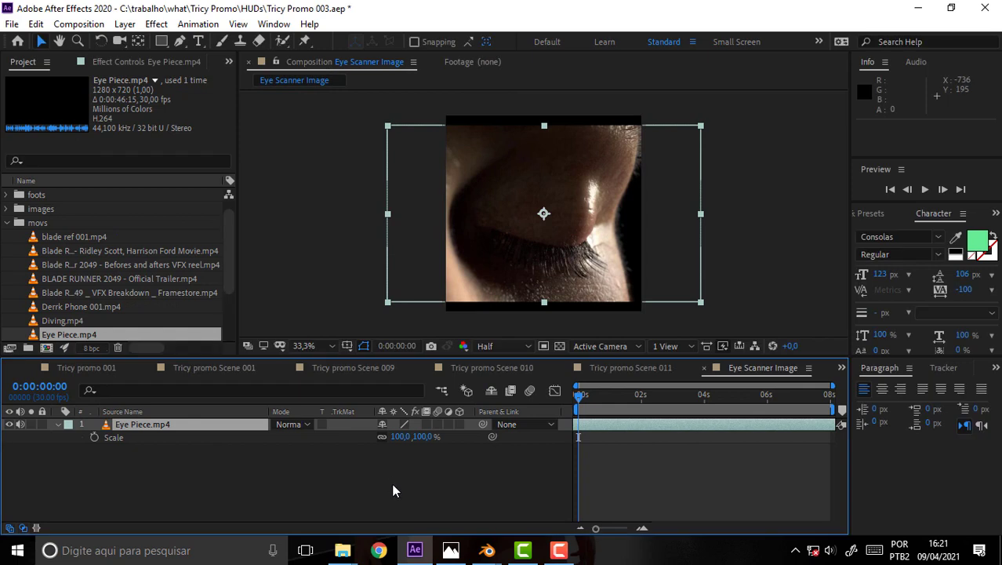
# - Preview a later eye frame, return to the start, and select the Ellipse Tool
pyautogui.moveTo(578, 393)
pyautogui.mouseDown()
pyautogui.moveTo(675, 408)
pyautogui.moveTo(722, 399)
pyautogui.moveTo(680, 397)
pyautogui.mouseUp()
pyautogui.press('Home')
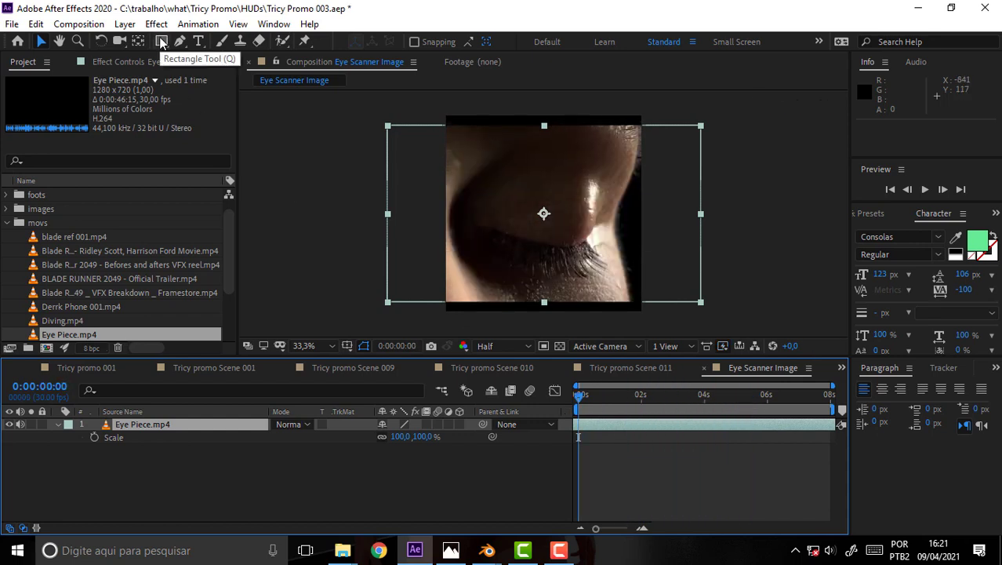
pyautogui.moveTo(162, 43); pyautogui.dragTo(210, 70)
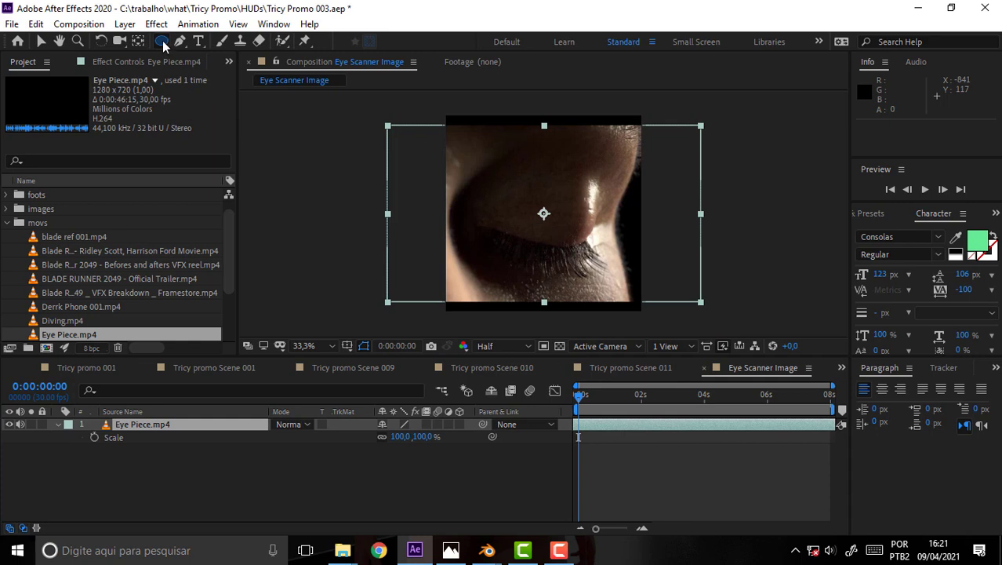
# - Delete the test ellipse mask from the Eye Piece.mp4 layer
pyautogui.doubleClick(161, 41)
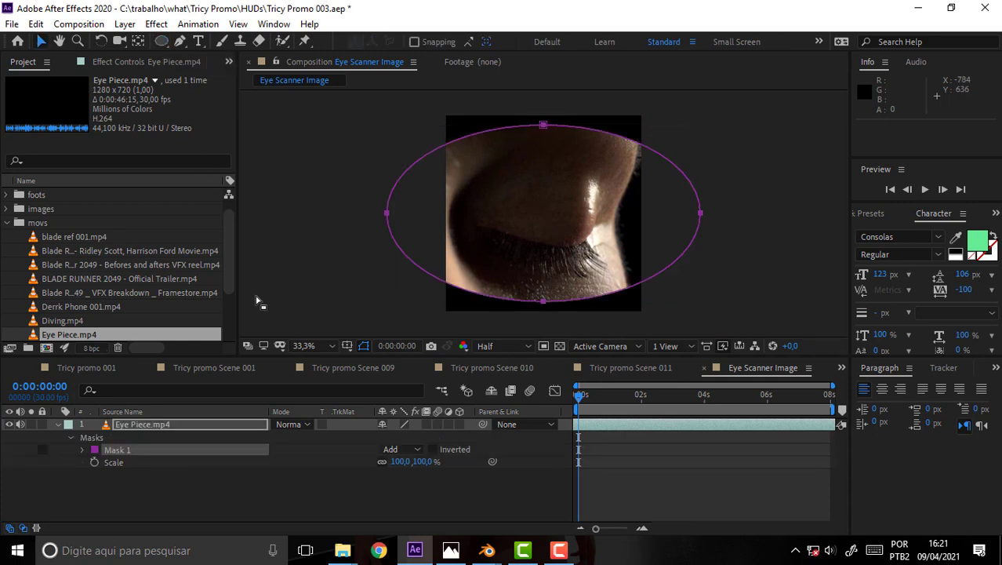
pyautogui.click(155, 423)
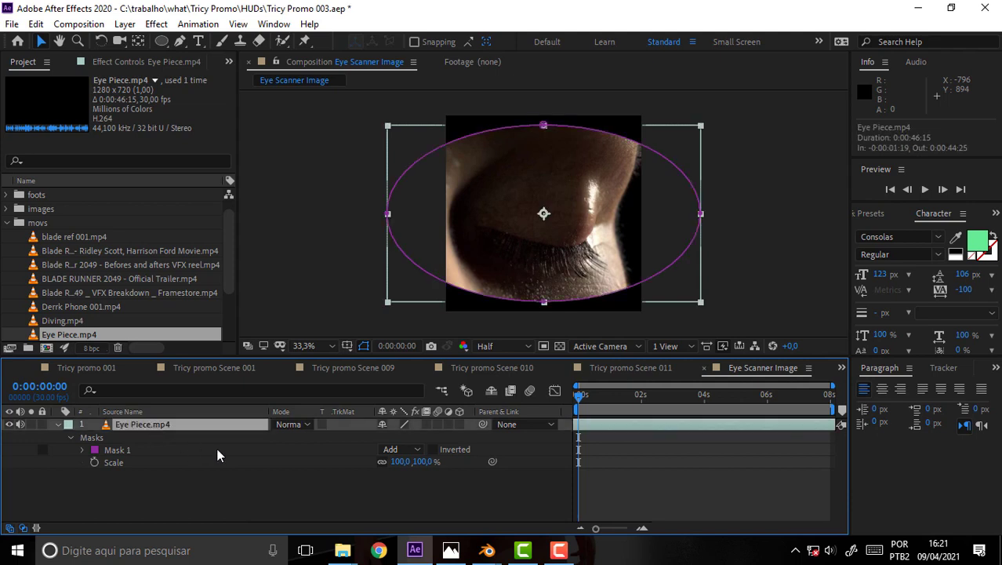
pyautogui.click(118, 450)
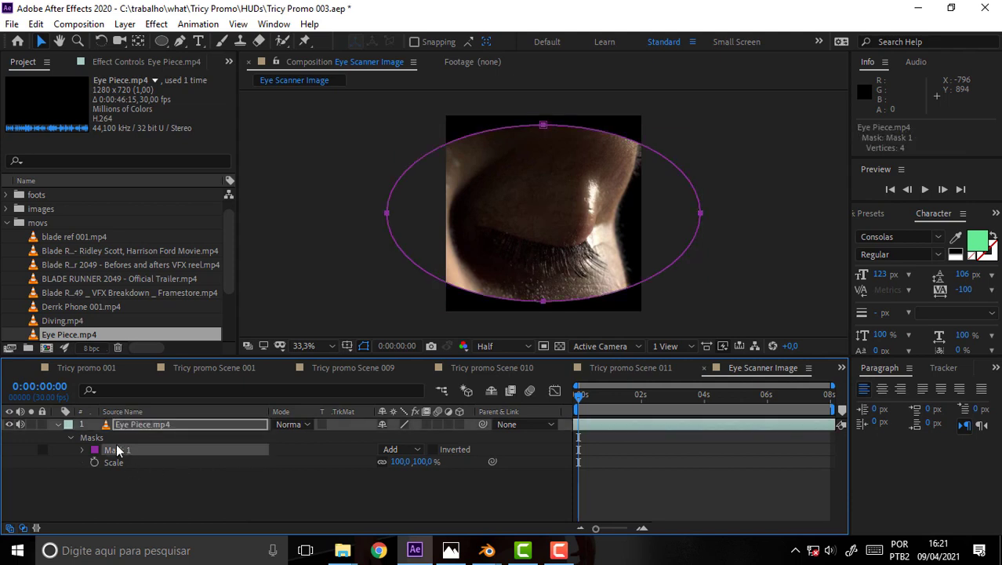
pyautogui.press('Delete')
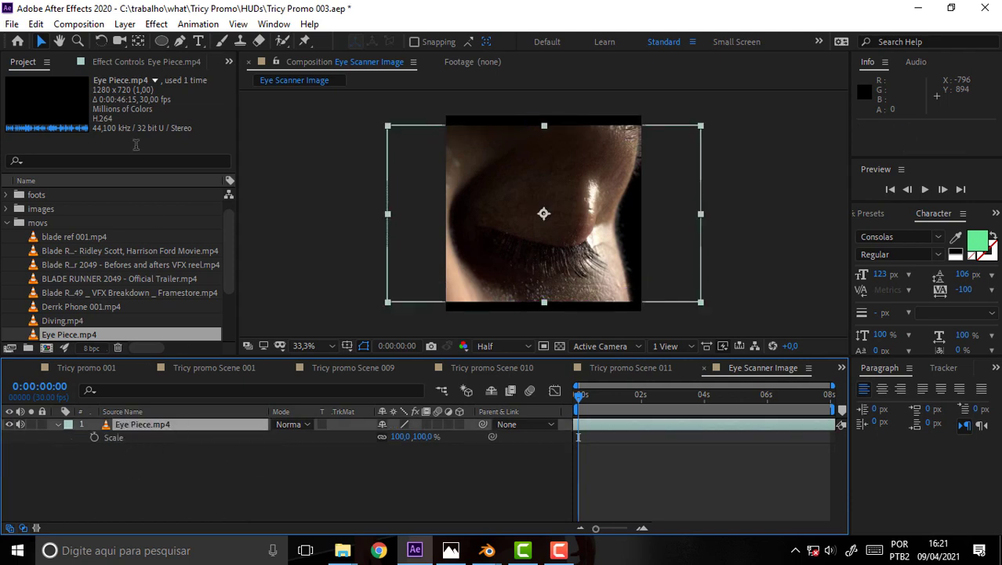
# - Create a new white solid layer
pyautogui.click(124, 24)
pyautogui.moveTo(146, 41)
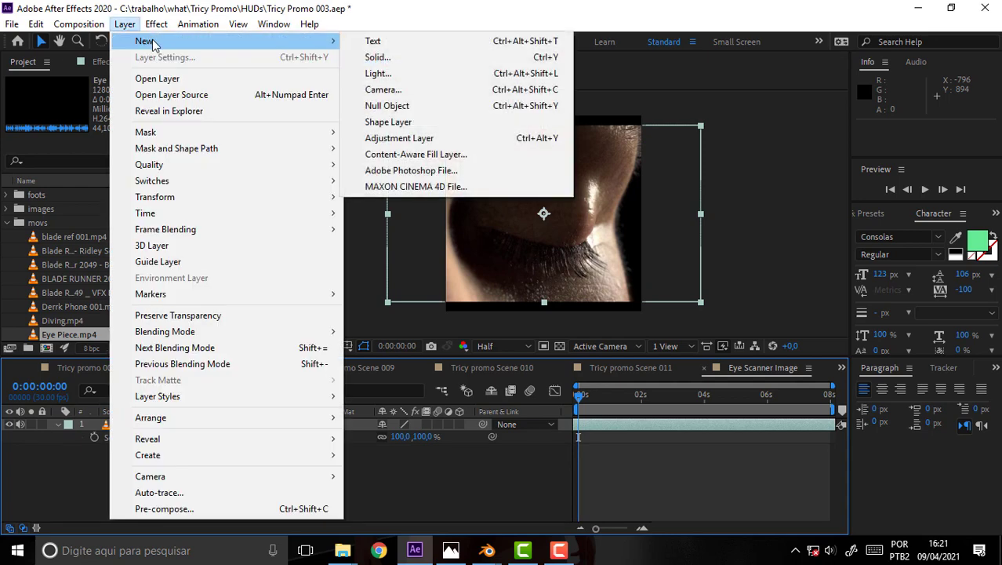
pyautogui.click(396, 56)
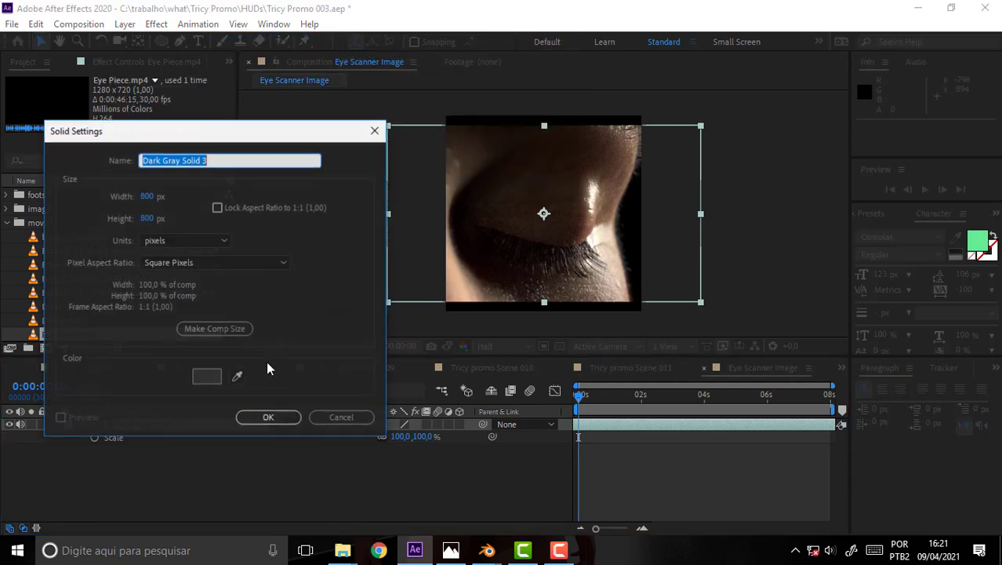
pyautogui.click(205, 376)
pyautogui.click(215, 280)
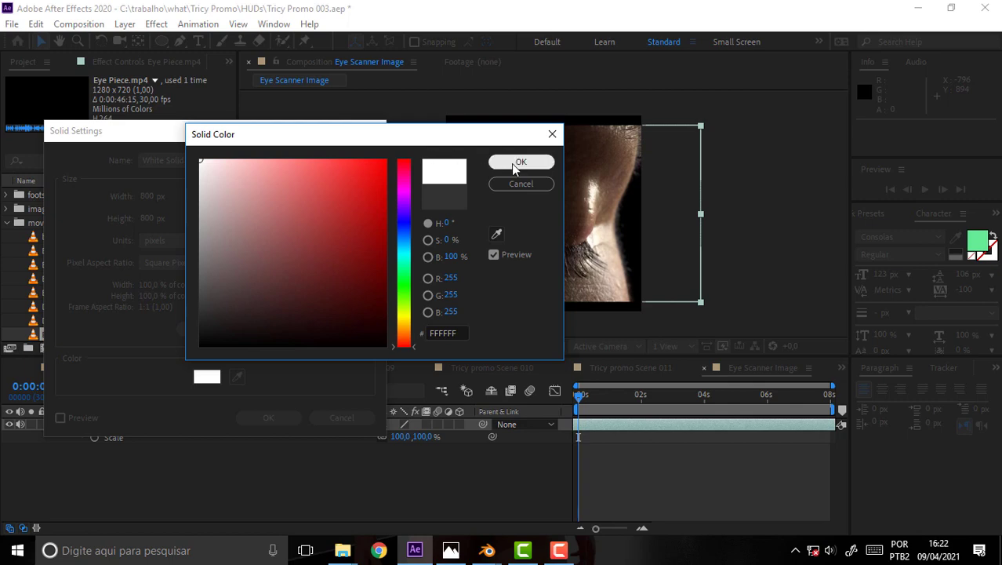
pyautogui.click(514, 163)
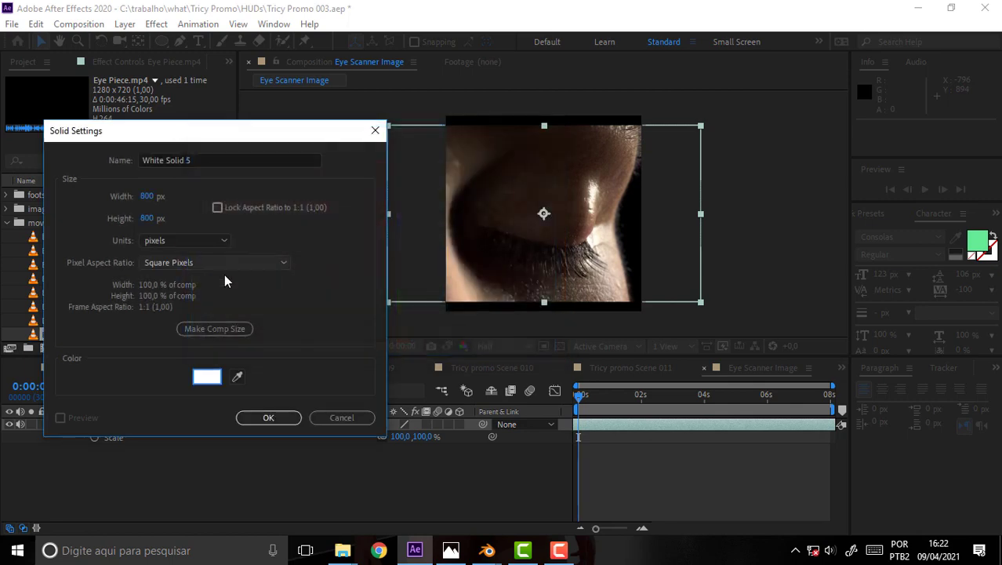
pyautogui.click(269, 417)
# - Give White Solid 5 a full-size ellipse mask and mute the eye footage's audio
pyautogui.doubleClick(162, 41)
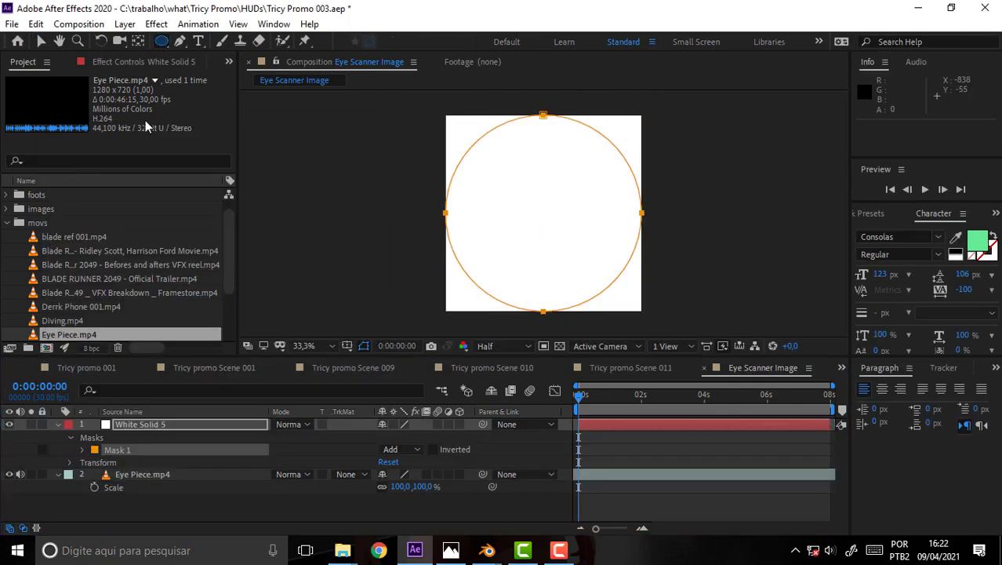
pyautogui.press('v')
pyautogui.moveTo(143, 427); pyautogui.dragTo(153, 484)
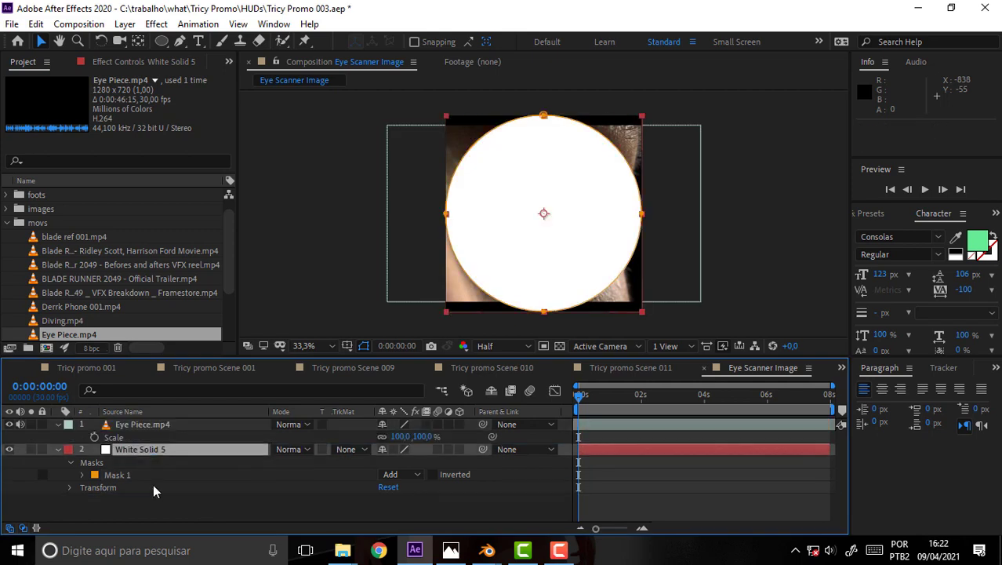
pyautogui.click(19, 424)
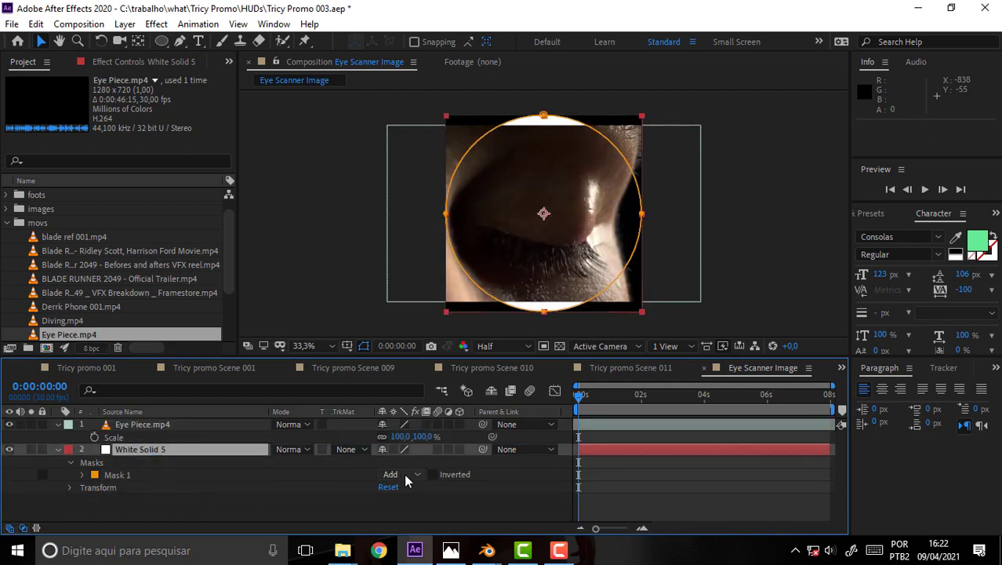
# - Place White Solid 5 above Eye Piece.mp4 and set its Luma Matte as the footage's track matte
pyautogui.click(347, 449)
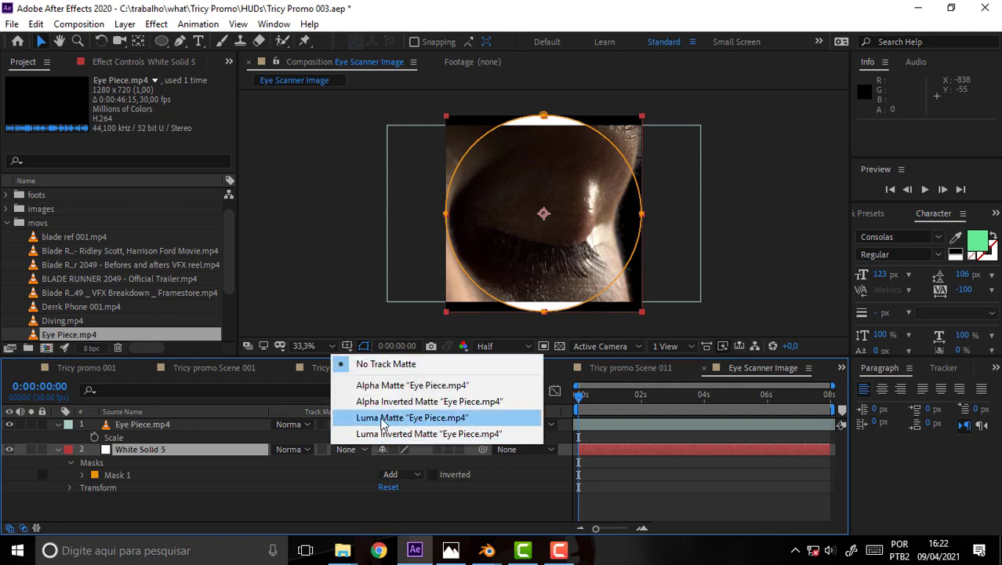
pyautogui.click(411, 417)
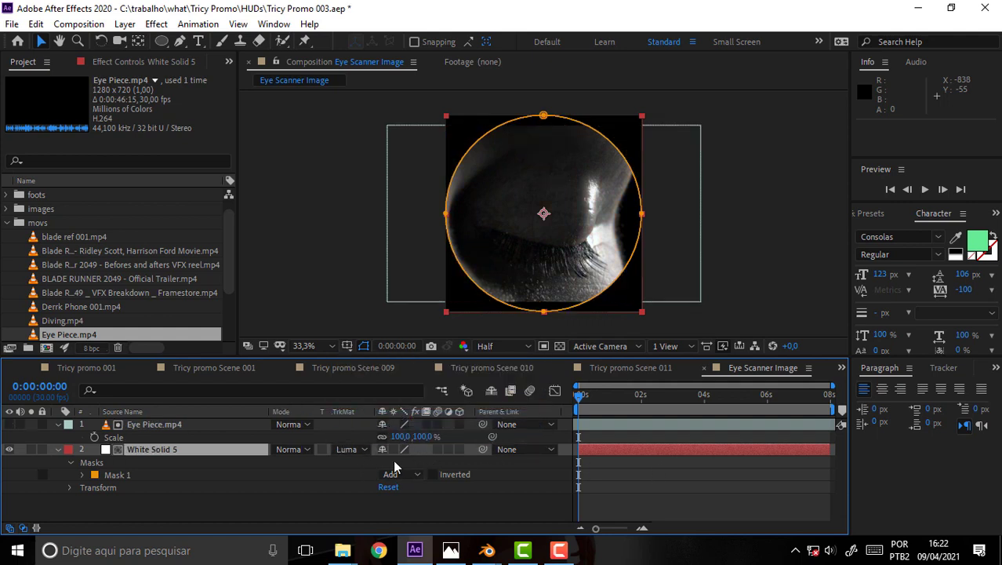
pyautogui.hotkey('ctrl', 'z')
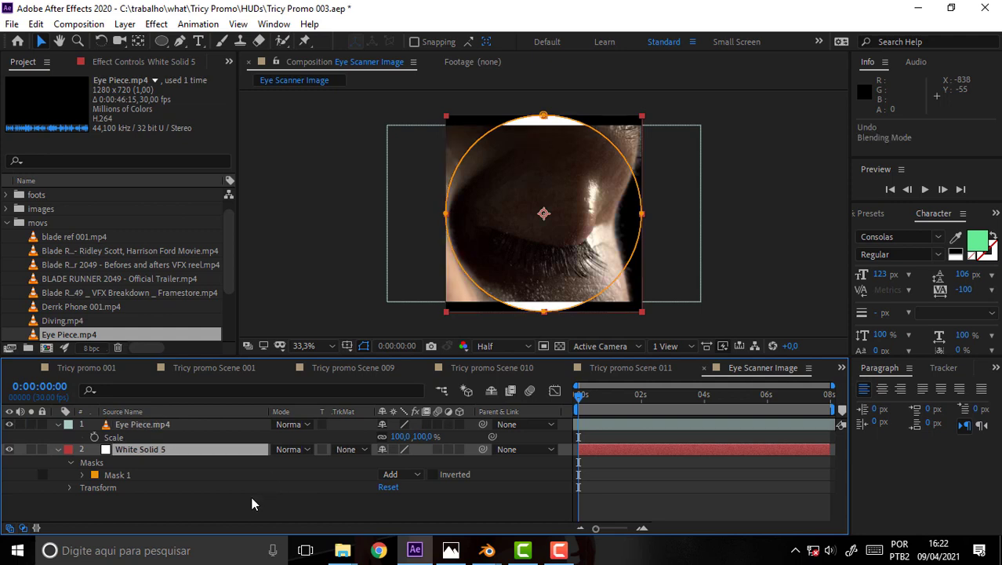
pyautogui.moveTo(144, 424); pyautogui.dragTo(147, 469)
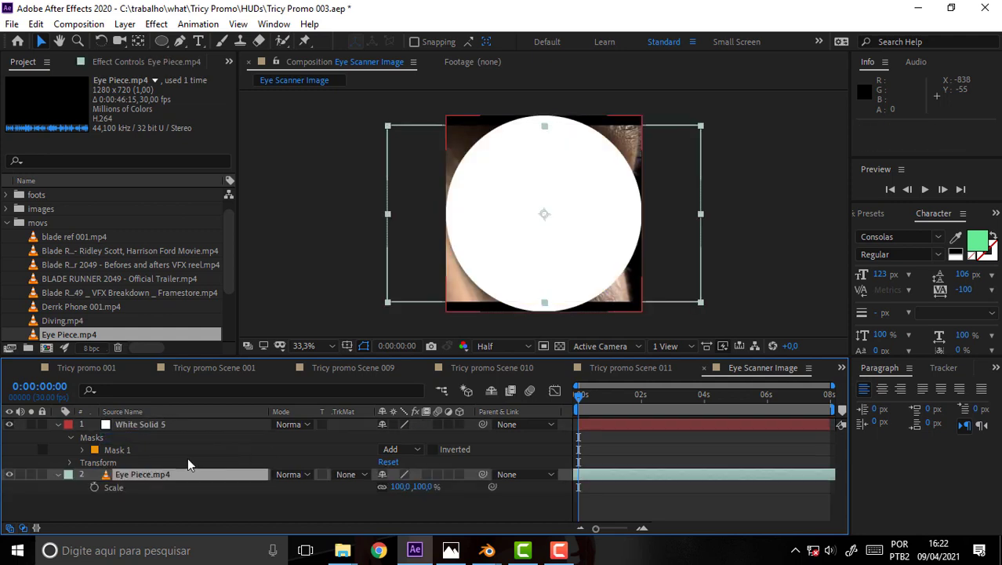
pyautogui.click(346, 474)
pyautogui.click(383, 444)
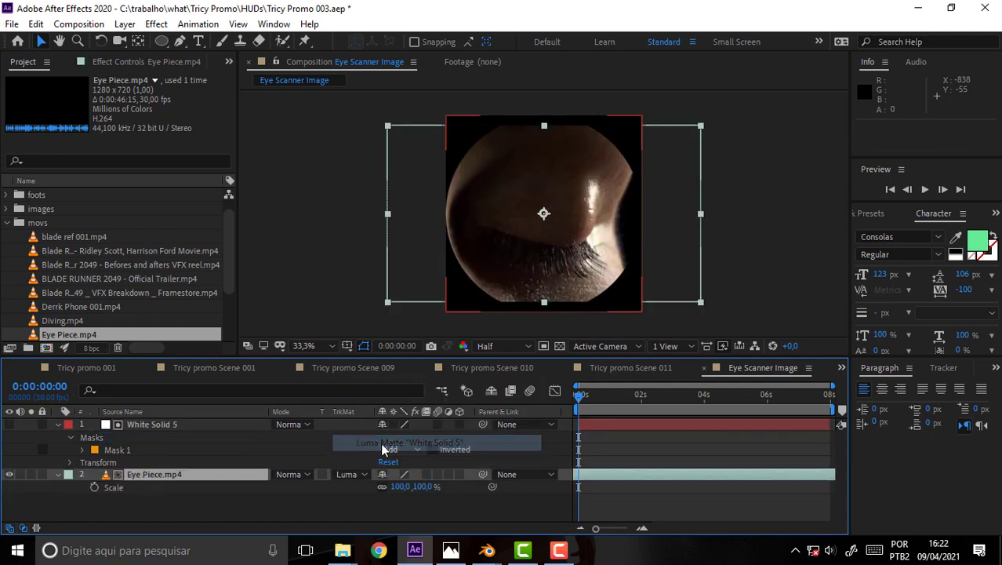
# - Scrub the timeline and slide Eye Piece.mp4 to start at -0:00:06:01
pyautogui.moveTo(580, 399); pyautogui.dragTo(639, 431)
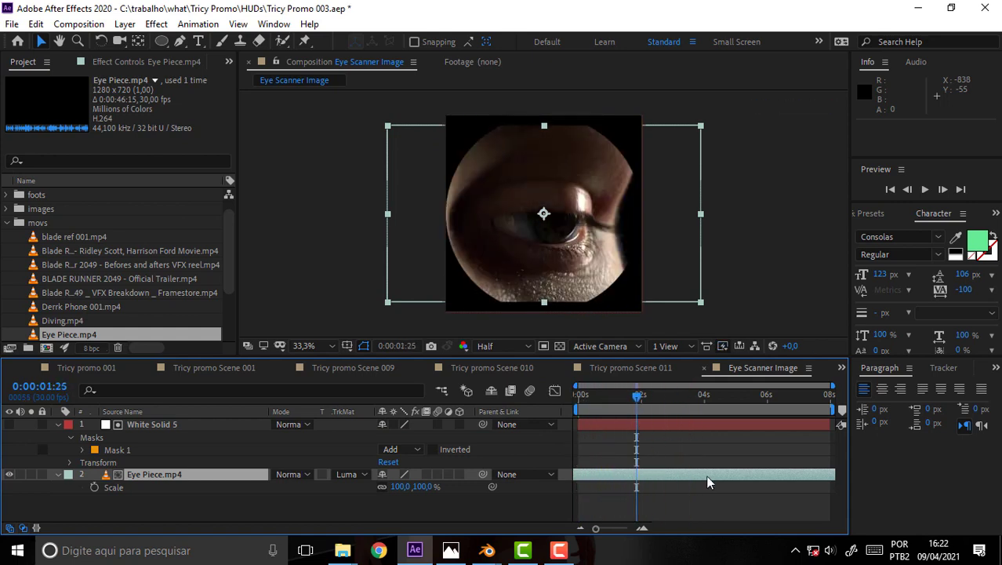
pyautogui.moveTo(719, 475)
pyautogui.mouseDown()
pyautogui.moveTo(624, 468)
pyautogui.moveTo(653, 450)
pyautogui.mouseUp()
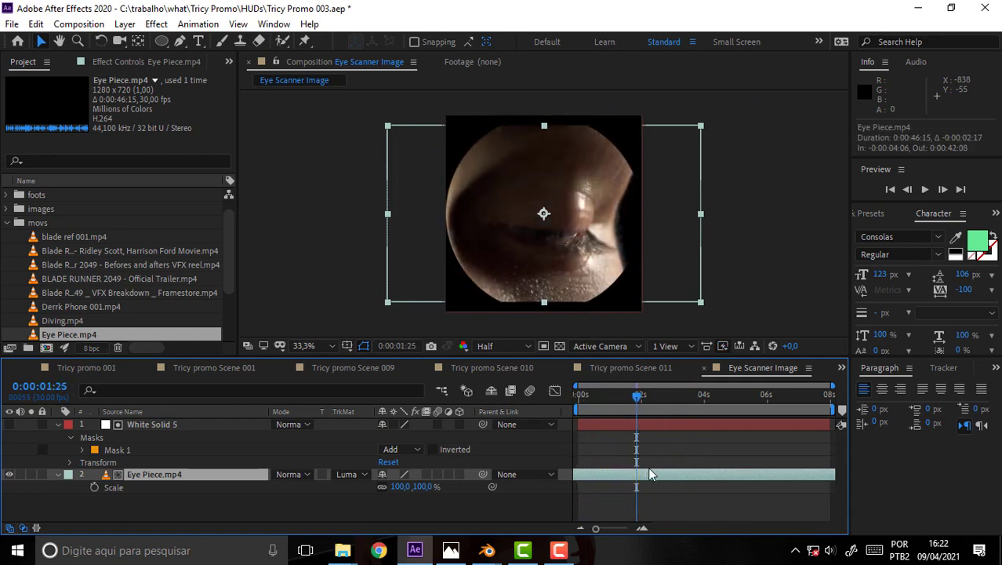
pyautogui.moveTo(641, 396)
pyautogui.mouseDown()
pyautogui.moveTo(668, 422)
pyautogui.moveTo(828, 422)
pyautogui.mouseUp()
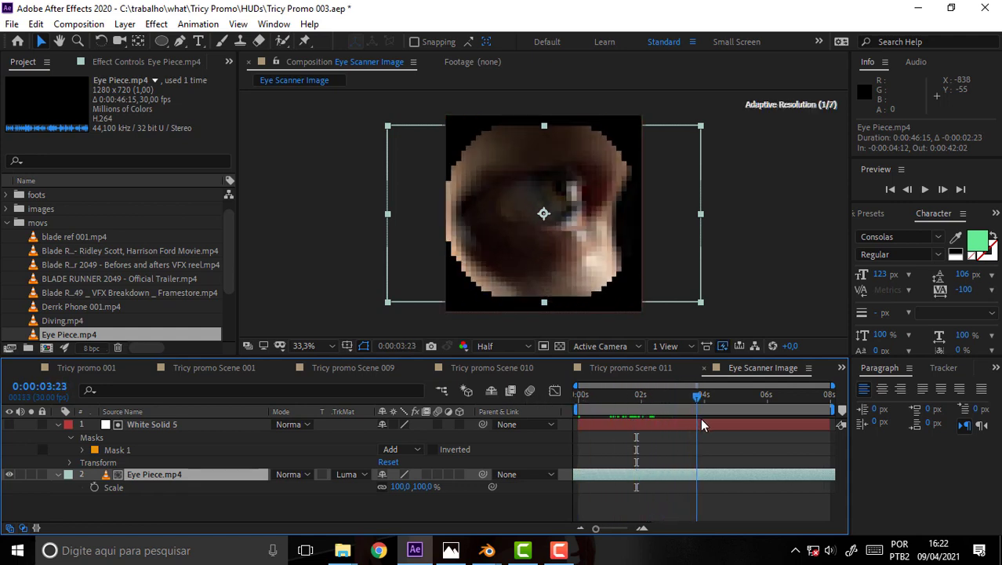
pyautogui.moveTo(744, 424)
pyautogui.mouseDown()
pyautogui.moveTo(612, 424)
pyautogui.moveTo(580, 394)
pyautogui.moveTo(849, 405)
pyautogui.moveTo(737, 402)
pyautogui.moveTo(746, 402)
pyautogui.mouseUp()
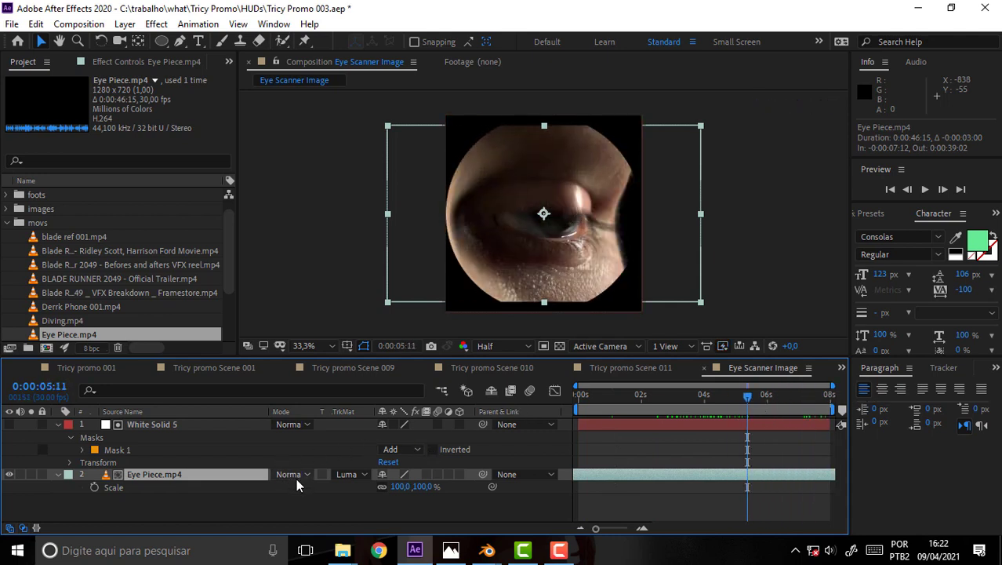
pyautogui.moveTo(770, 408)
pyautogui.mouseDown()
pyautogui.moveTo(601, 401)
pyautogui.moveTo(829, 404)
pyautogui.moveTo(699, 406)
pyautogui.moveTo(545, 378)
pyautogui.moveTo(842, 381)
pyautogui.mouseUp()
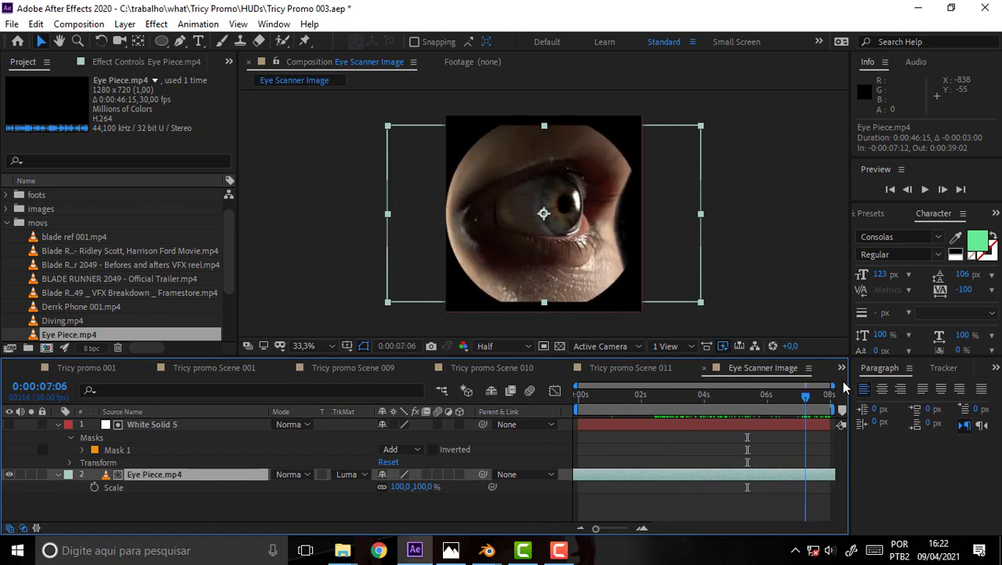
pyautogui.moveTo(690, 470); pyautogui.dragTo(726, 473)
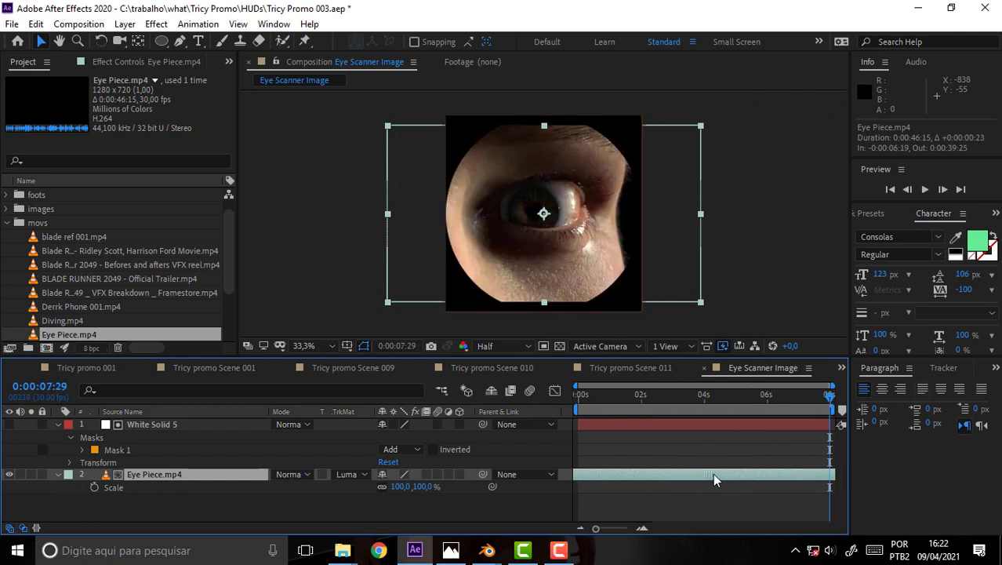
pyautogui.moveTo(830, 394)
pyautogui.mouseDown()
pyautogui.moveTo(522, 391)
pyautogui.moveTo(713, 392)
pyautogui.mouseUp()
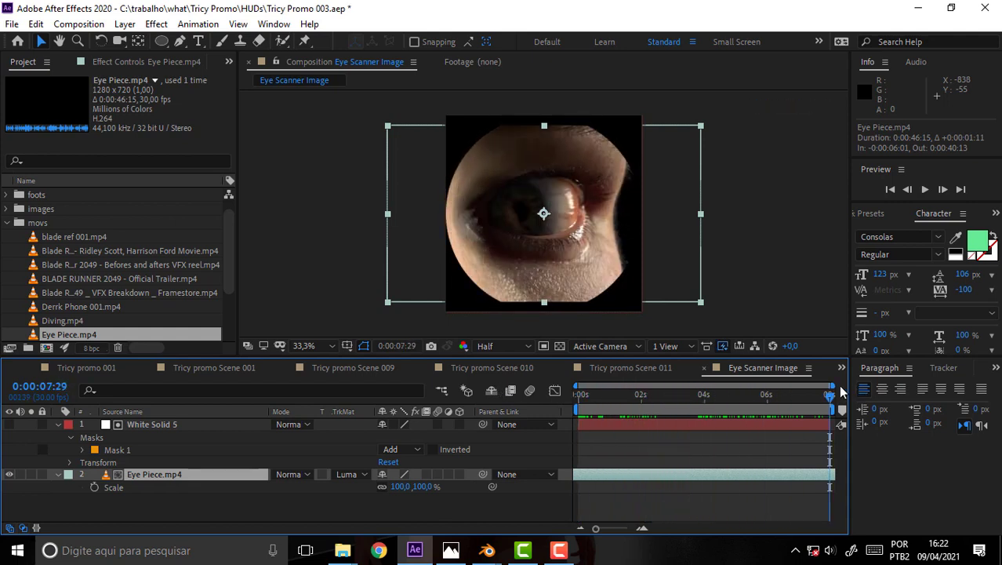
pyautogui.moveTo(711, 392); pyautogui.dragTo(577, 395)
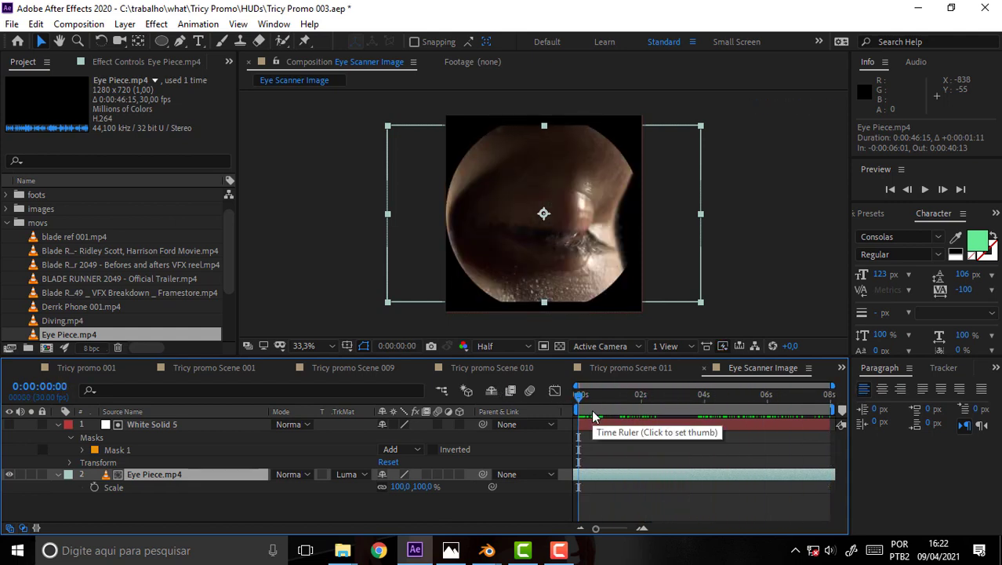
# - Set the viewer to Full resolution and show the White Solid 5 layer
pyautogui.click(495, 344)
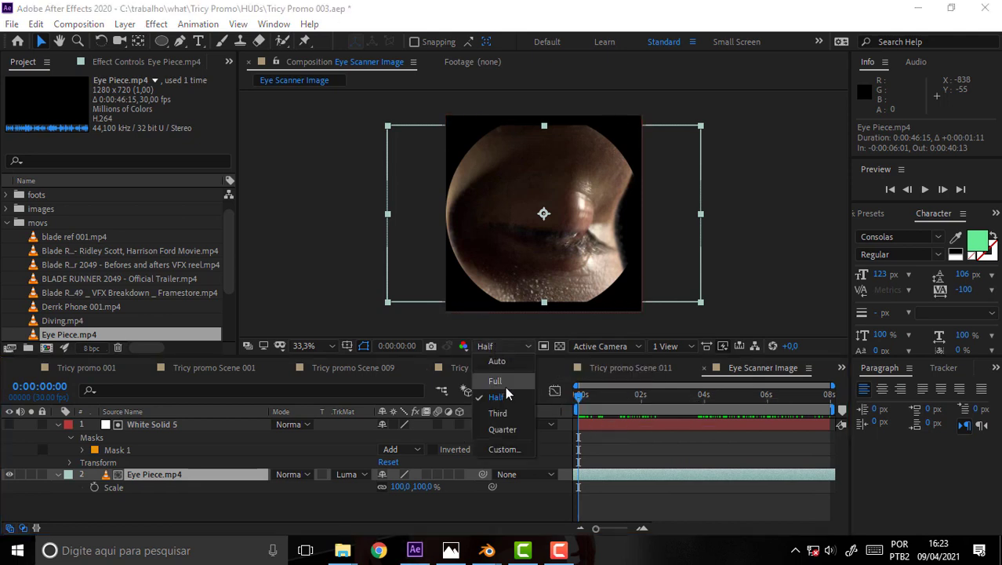
pyautogui.click(497, 381)
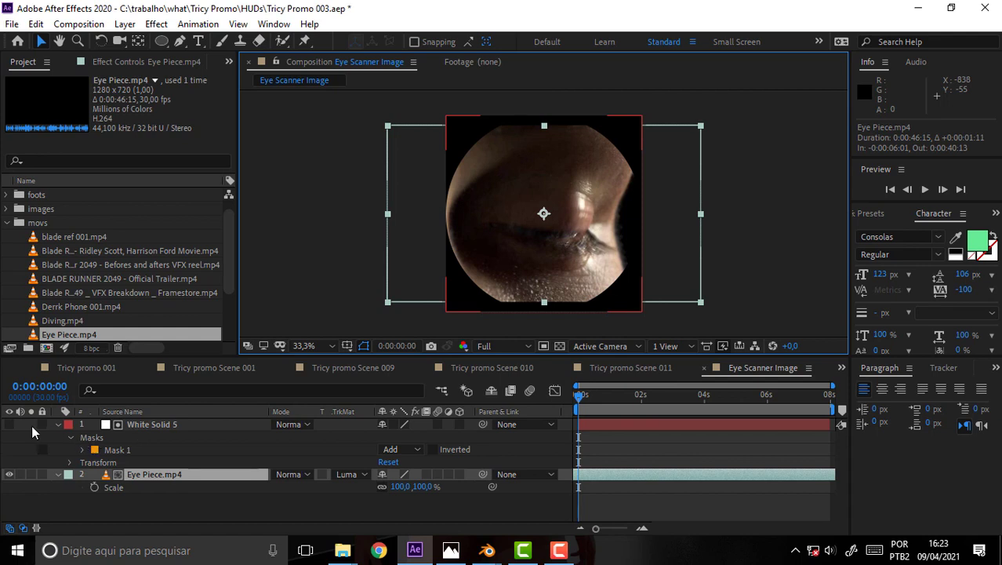
pyautogui.click(9, 424)
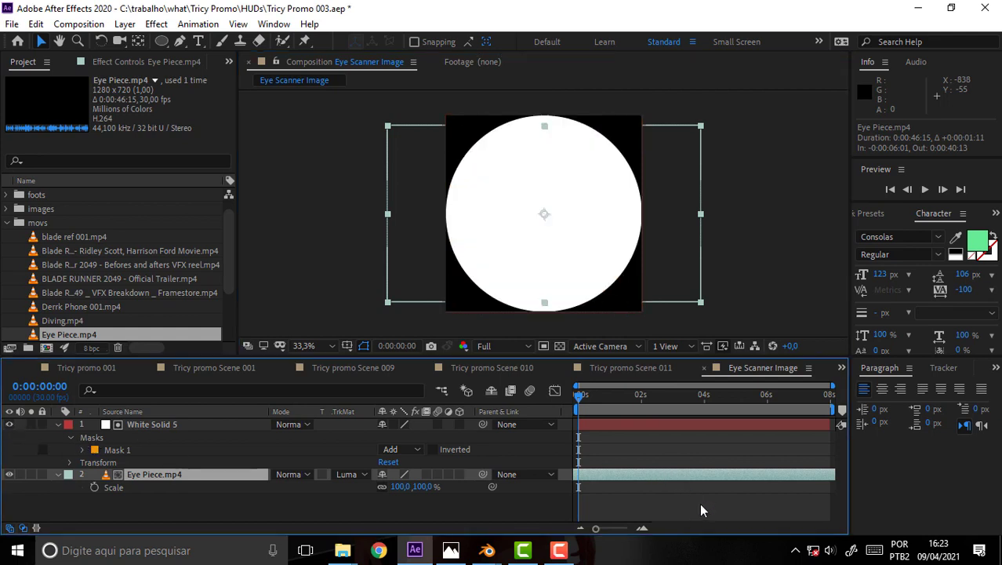
pyautogui.click(353, 235)
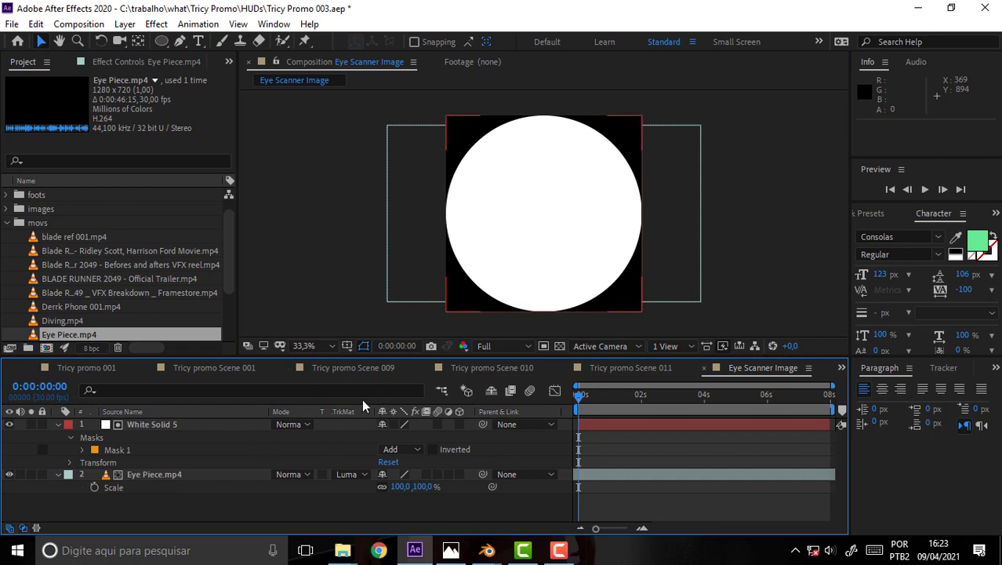
# - Queue the current Eye Scanner Image frame as a still via Save Frame As > File
pyautogui.click(79, 24)
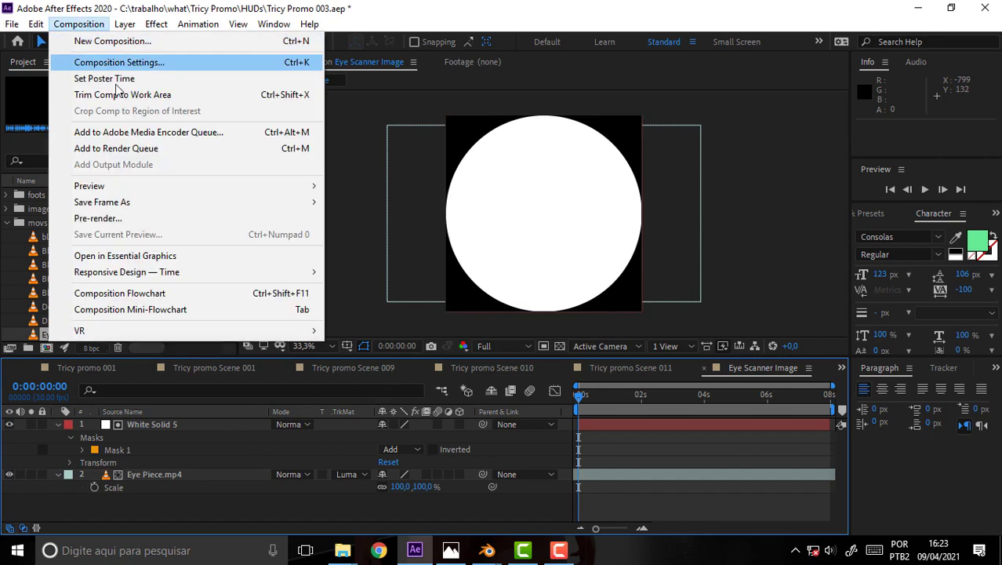
pyautogui.click(137, 149)
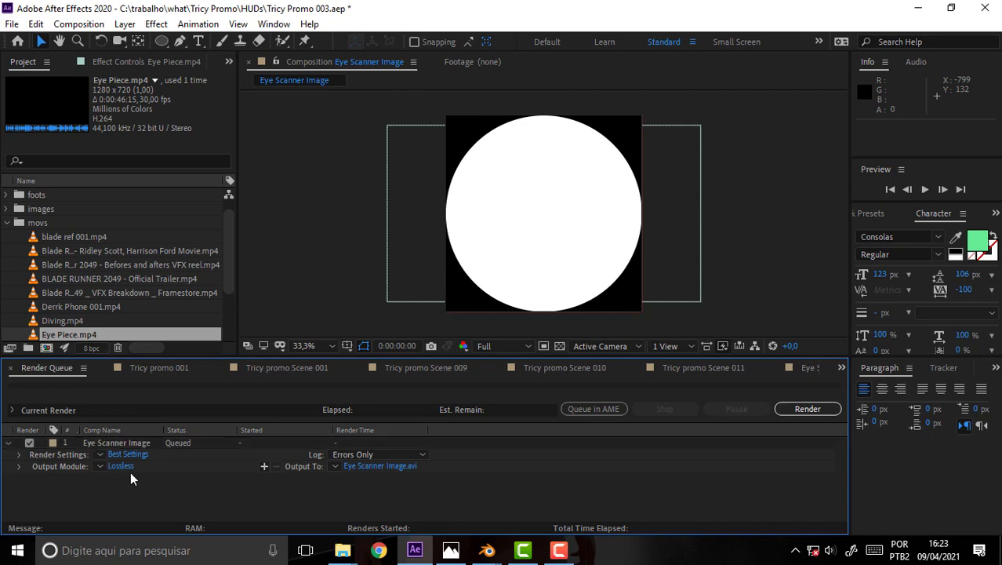
pyautogui.click(111, 442)
pyautogui.press('Delete')
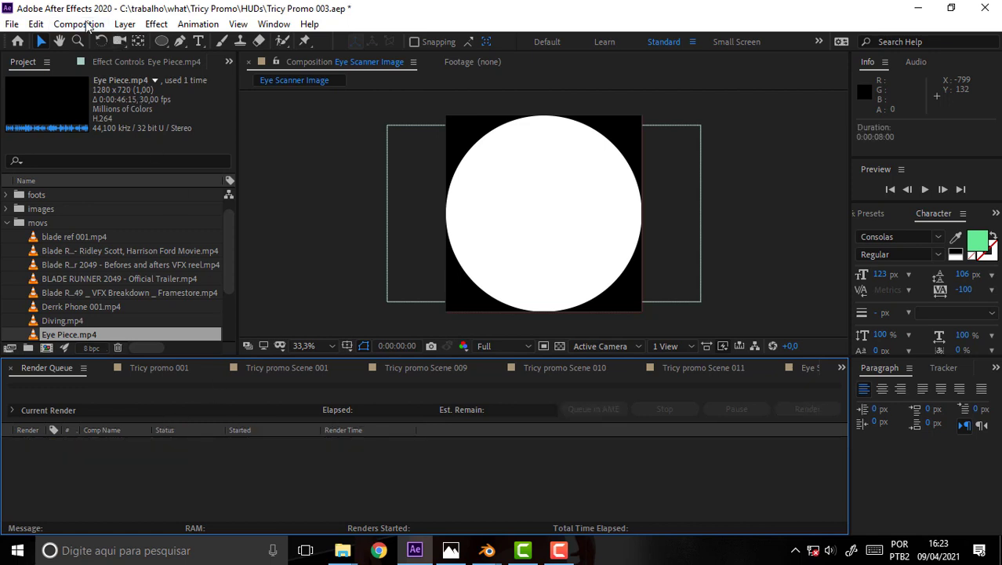
pyautogui.click(78, 23)
pyautogui.click(422, 520)
pyautogui.click(791, 368)
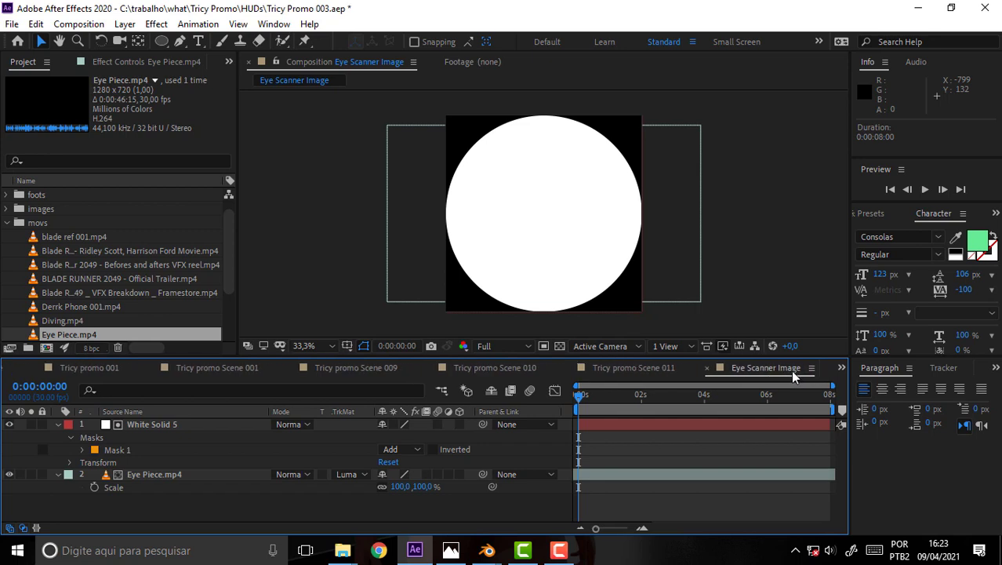
pyautogui.click(87, 24)
pyautogui.moveTo(101, 202)
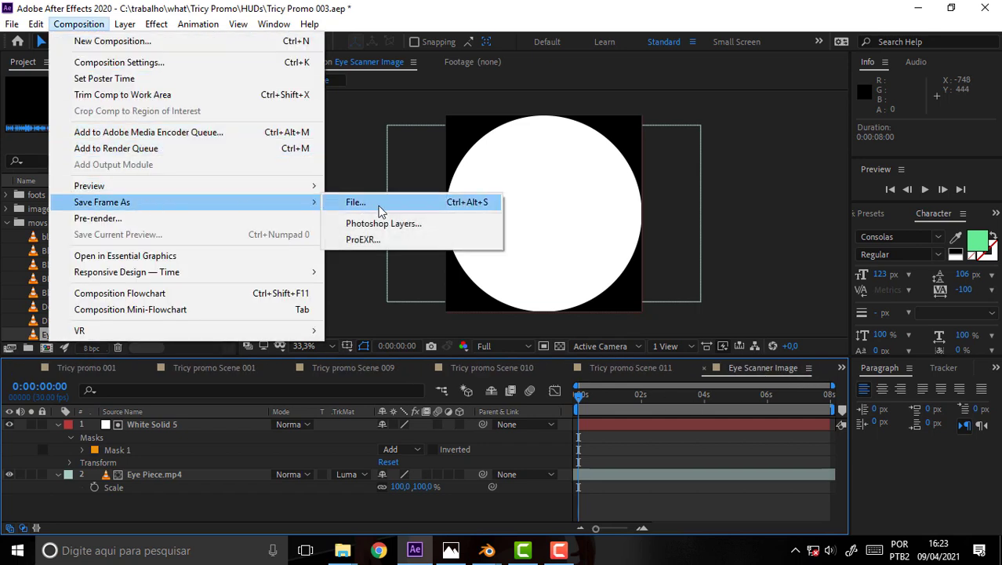
pyautogui.click(381, 205)
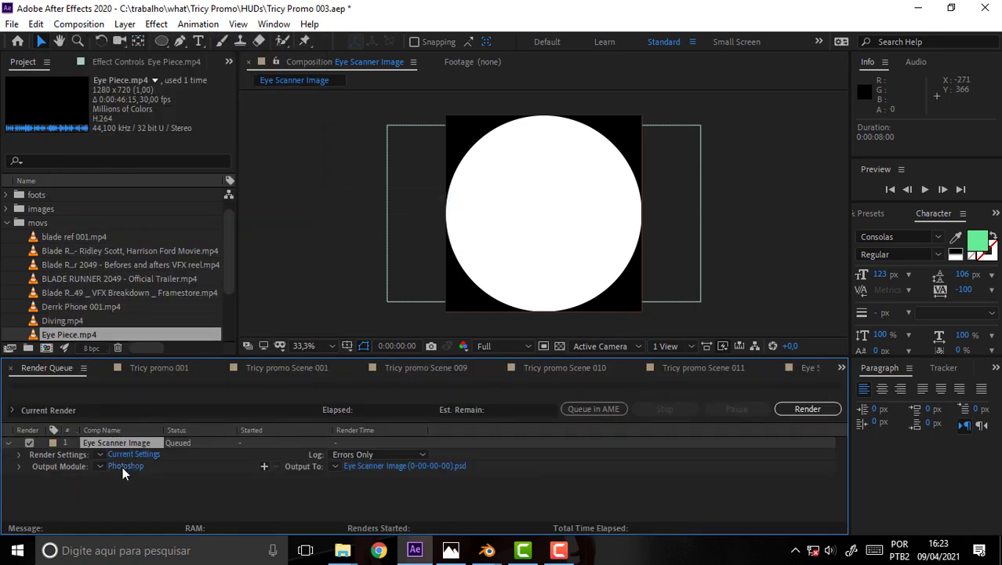
# - Set the frame's output module format to PNG Sequence
pyautogui.click(122, 466)
pyautogui.click(457, 92)
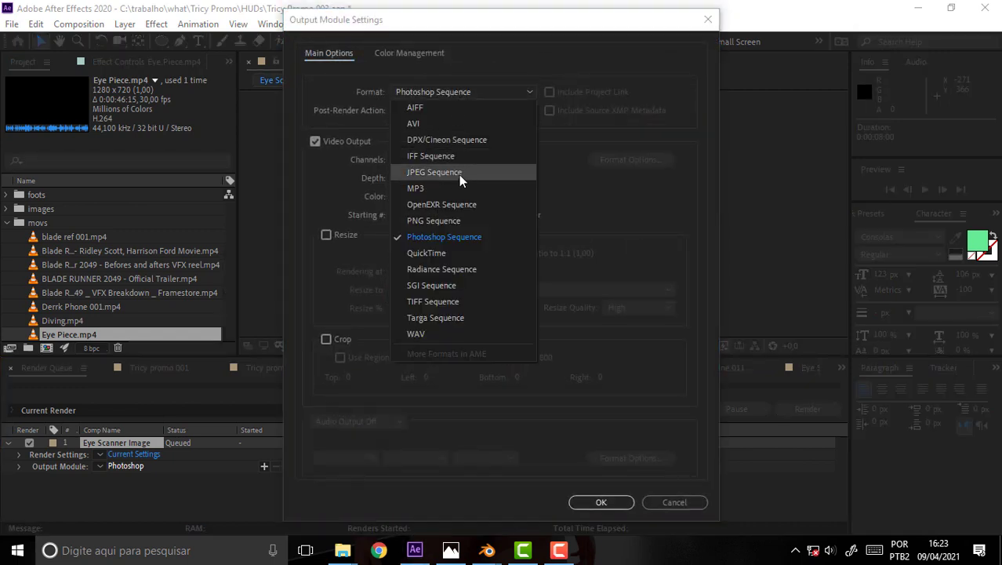
pyautogui.click(457, 220)
pyautogui.click(595, 503)
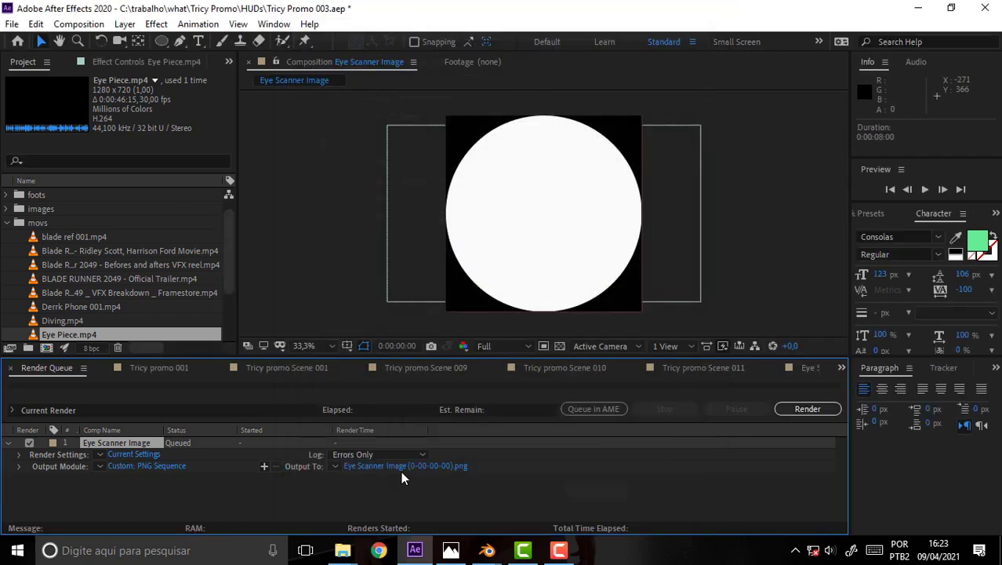
# - Name the output file Eye Scanner Image Masc.png
pyautogui.click(400, 464)
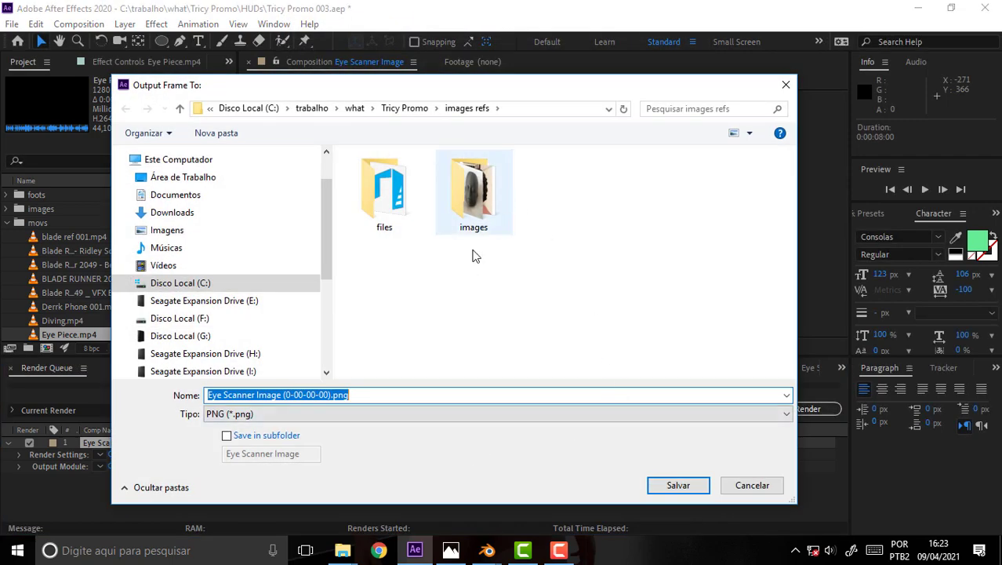
pyautogui.click(329, 395)
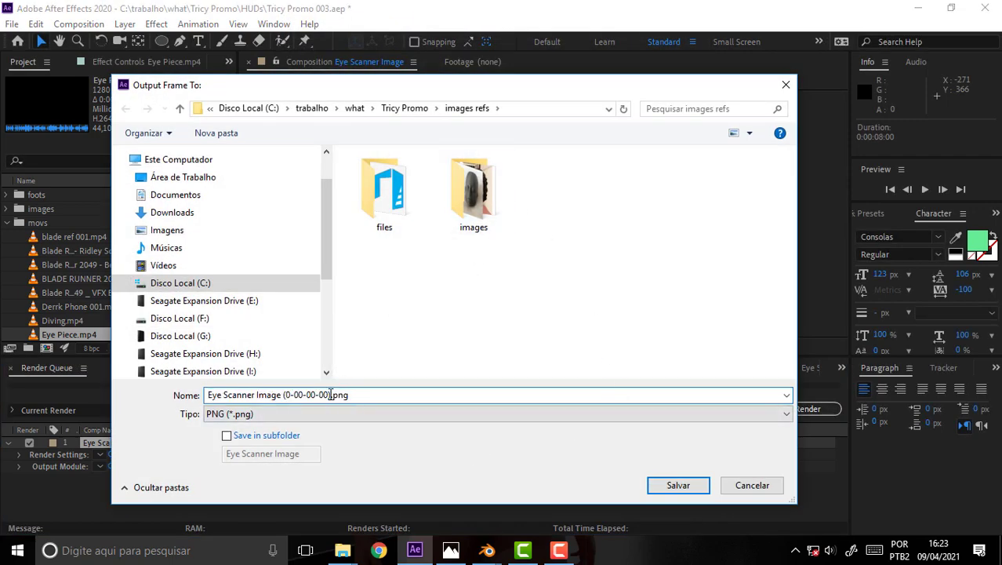
pyautogui.moveTo(330, 394); pyautogui.dragTo(283, 411)
pyautogui.press('BackSpace')
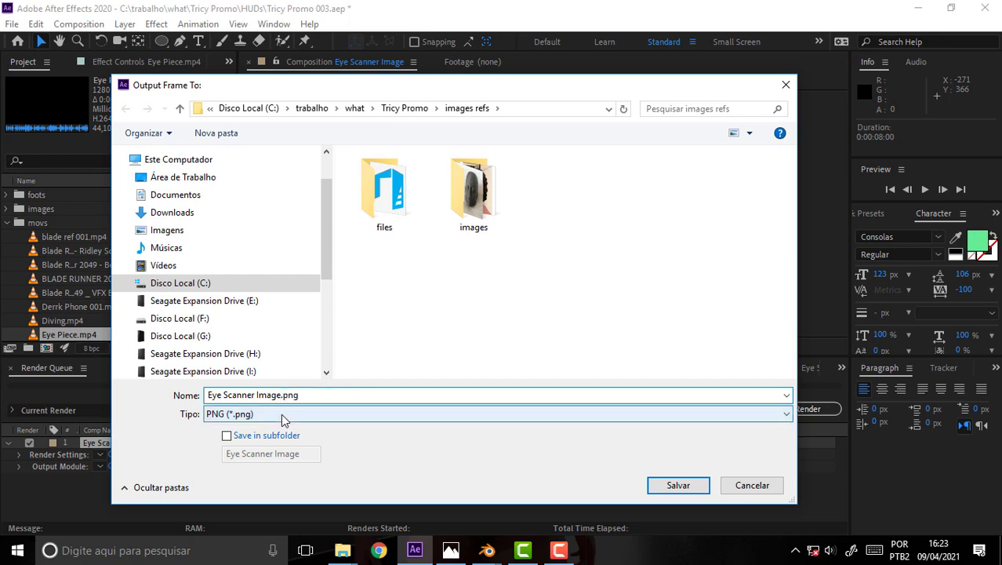
pyautogui.write('Masc')
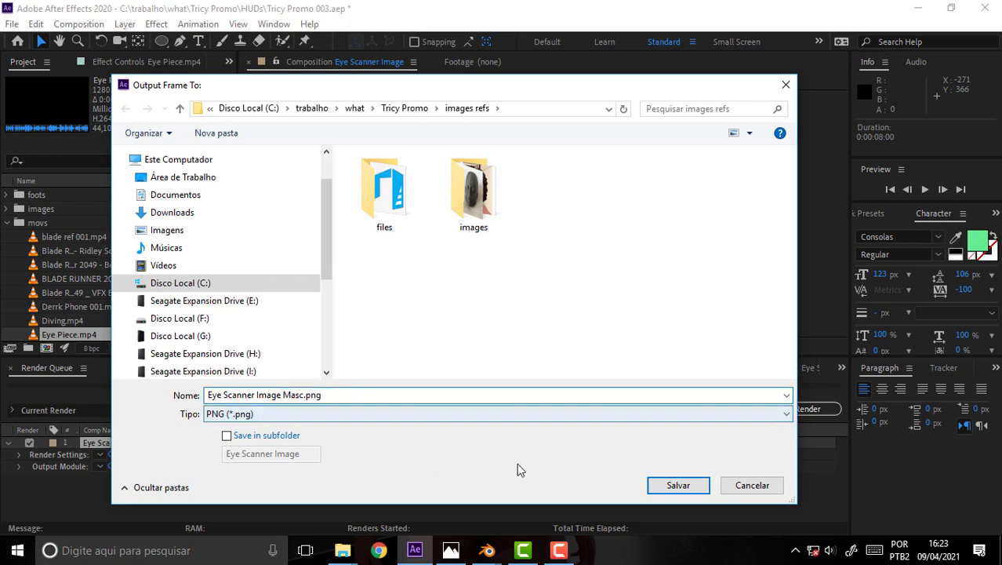
pyautogui.click(679, 485)
# - Render the frame and remove the finished item from the Render Queue
pyautogui.click(804, 409)
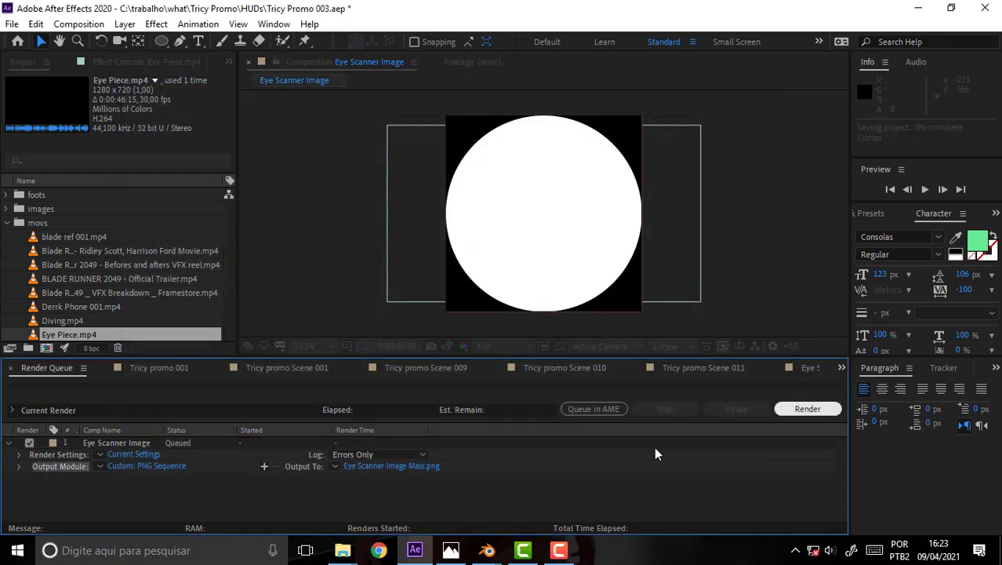
pyautogui.click(133, 442)
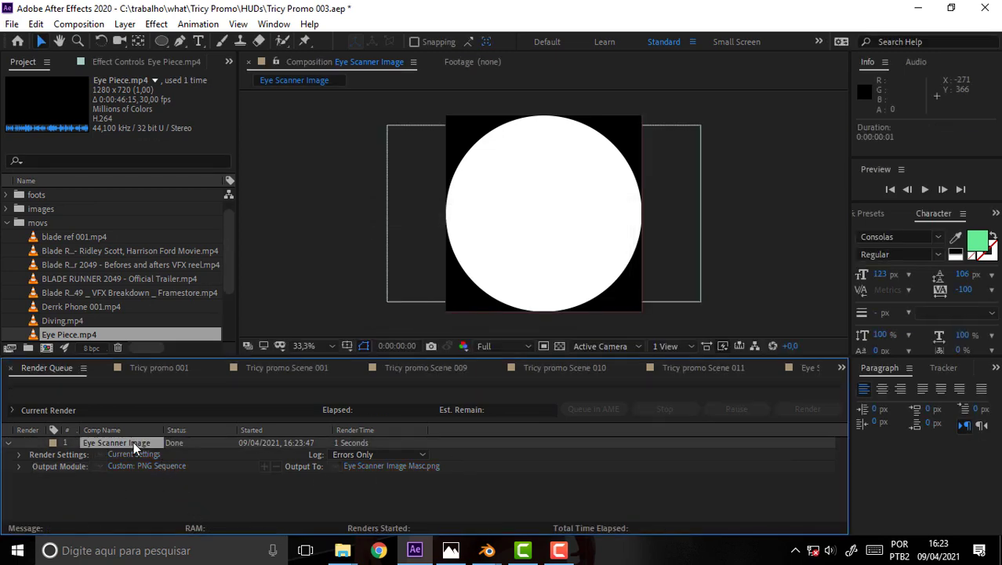
pyautogui.press('Delete')
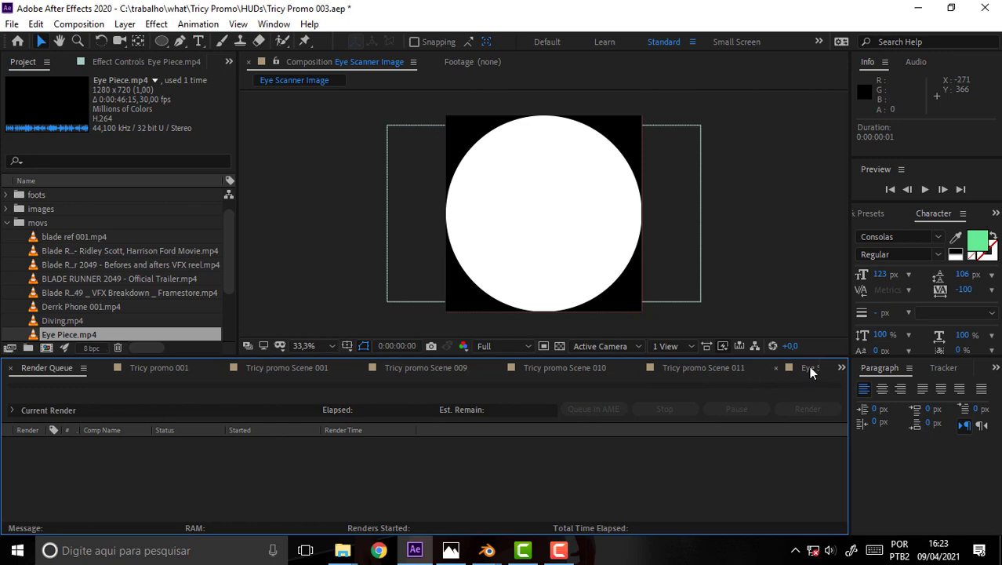
# - Hide White Solid 5 and add Eye Scanner Image to the Render Queue
pyautogui.click(809, 367)
pyautogui.click(9, 424)
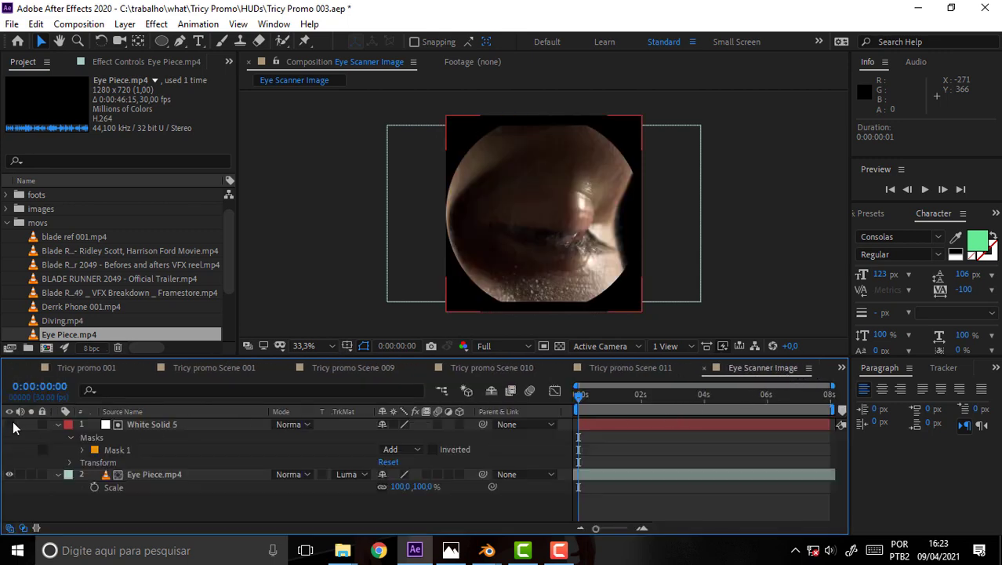
pyautogui.click(79, 23)
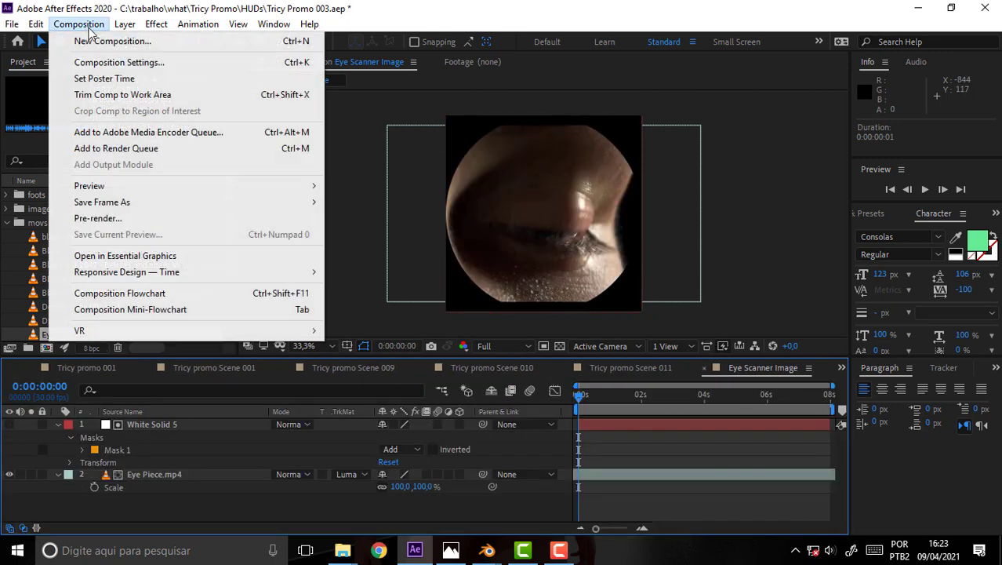
pyautogui.click(156, 148)
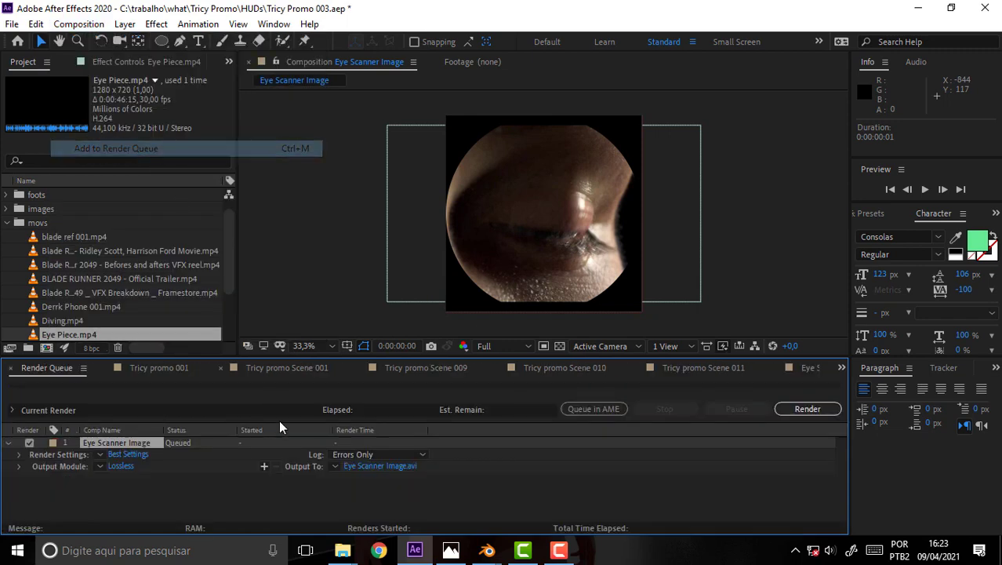
# - Set the output module to PNG Sequence with RGB + Alpha channels
pyautogui.click(124, 465)
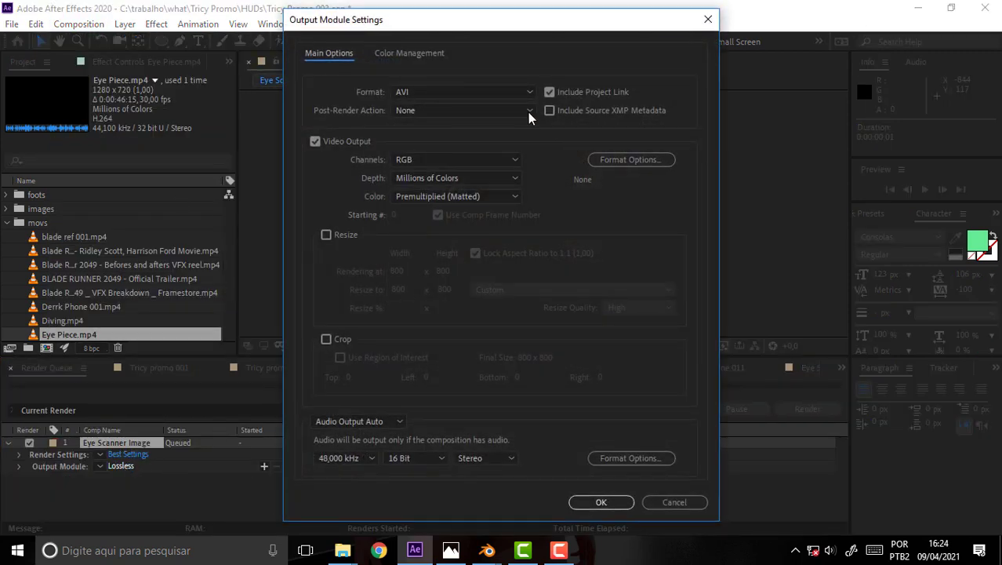
pyautogui.click(465, 91)
pyautogui.click(473, 220)
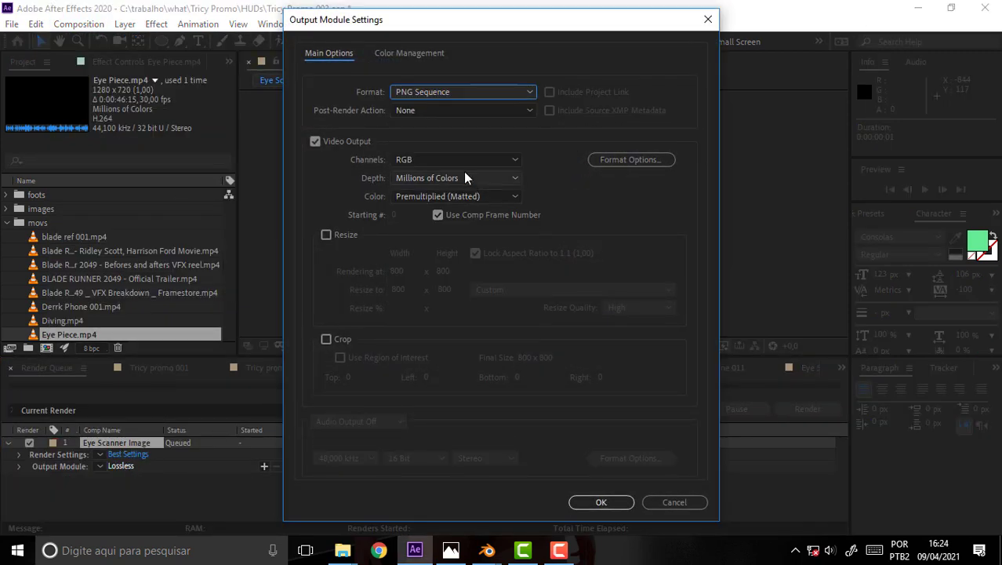
pyautogui.click(474, 163)
pyautogui.click(473, 204)
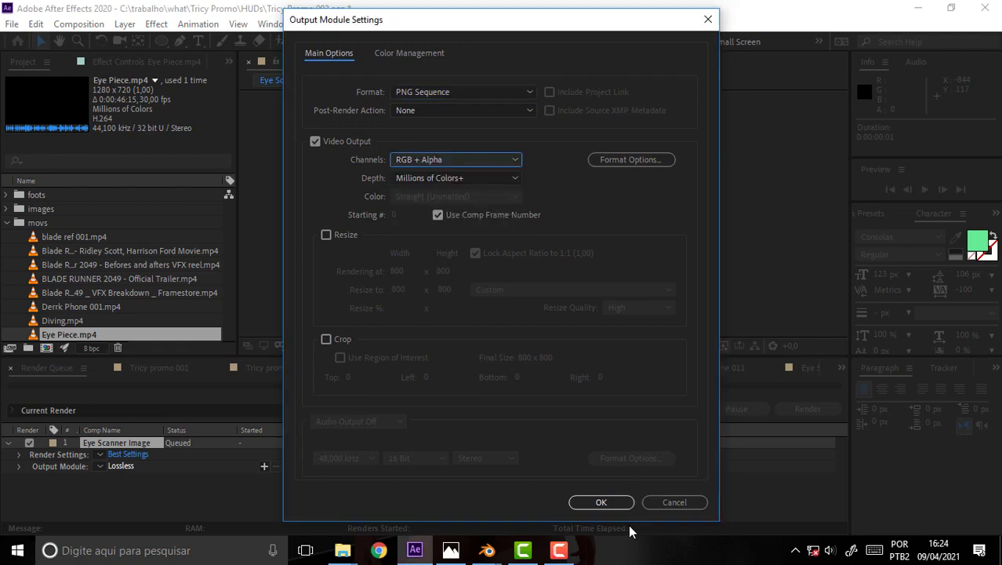
pyautogui.click(601, 501)
# - Save the sequence into an Eye Scanner Image subfolder
pyautogui.click(400, 466)
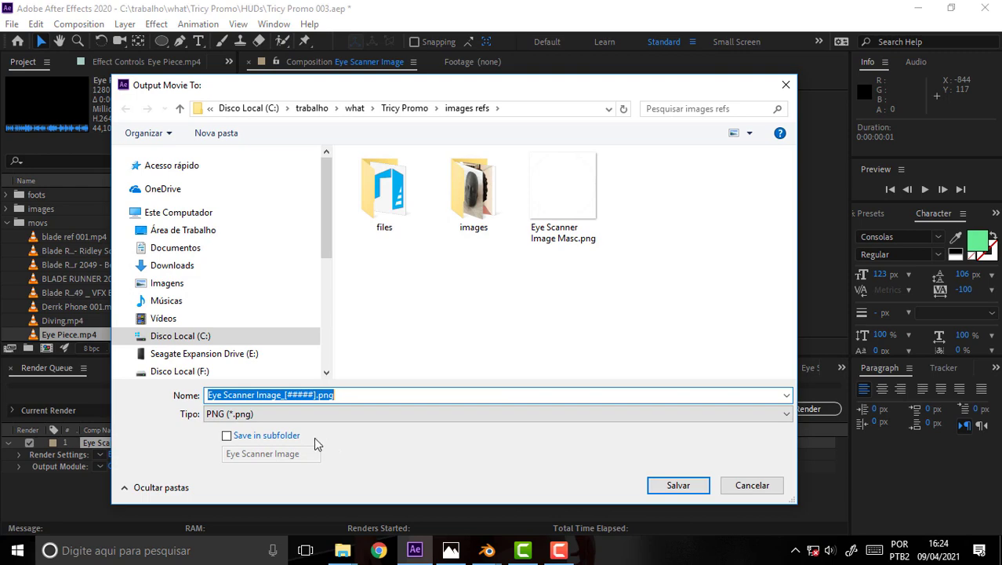
pyautogui.click(227, 435)
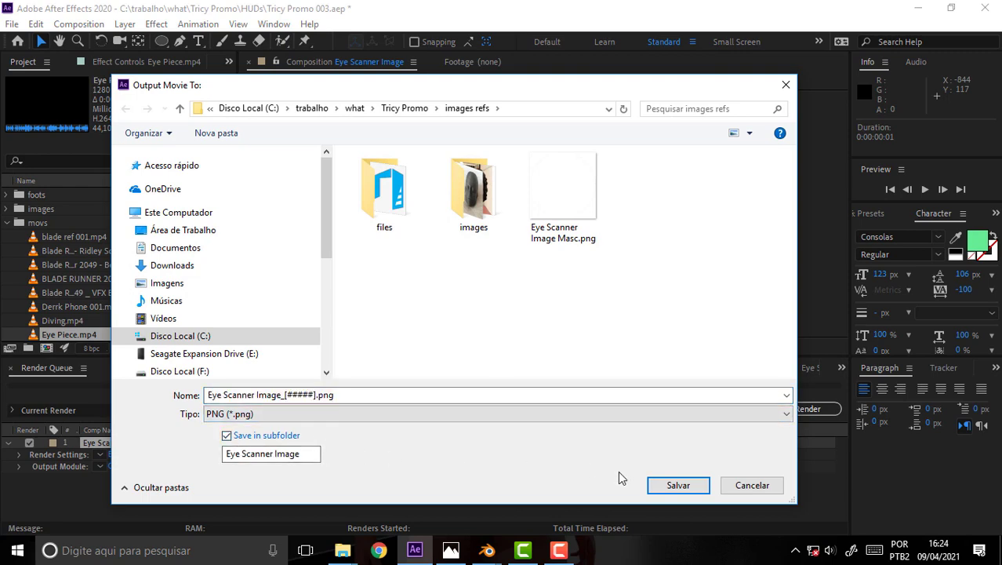
pyautogui.click(676, 482)
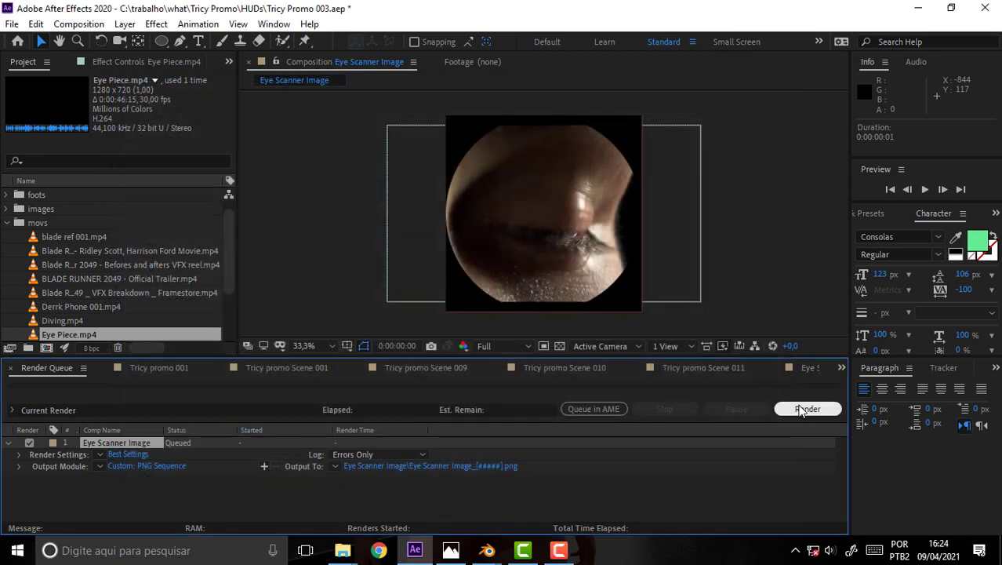
# - Render the Eye Scanner Image PNG sequence and open File Explorer from the taskbar
pyautogui.click(803, 410)
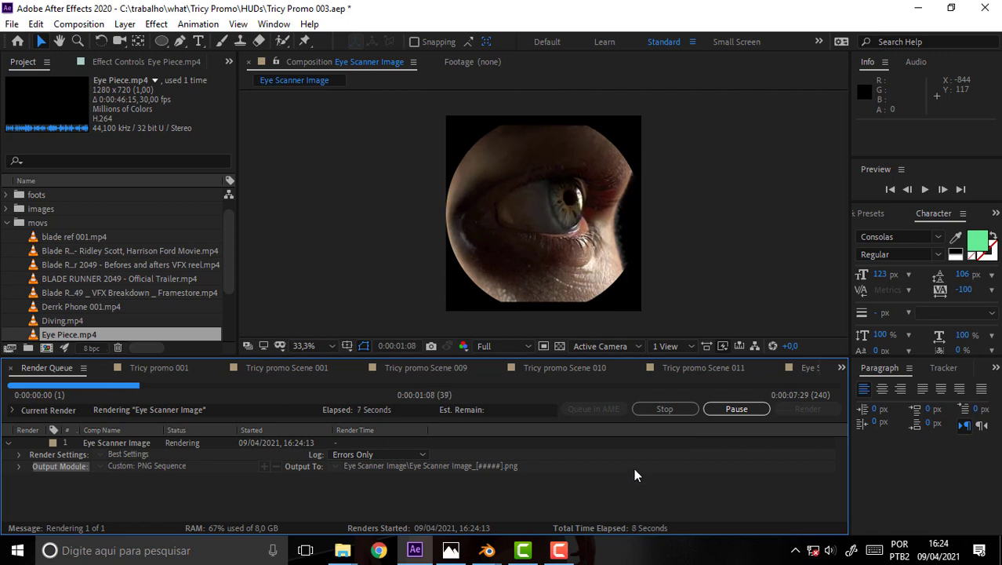
pyautogui.click(558, 551)
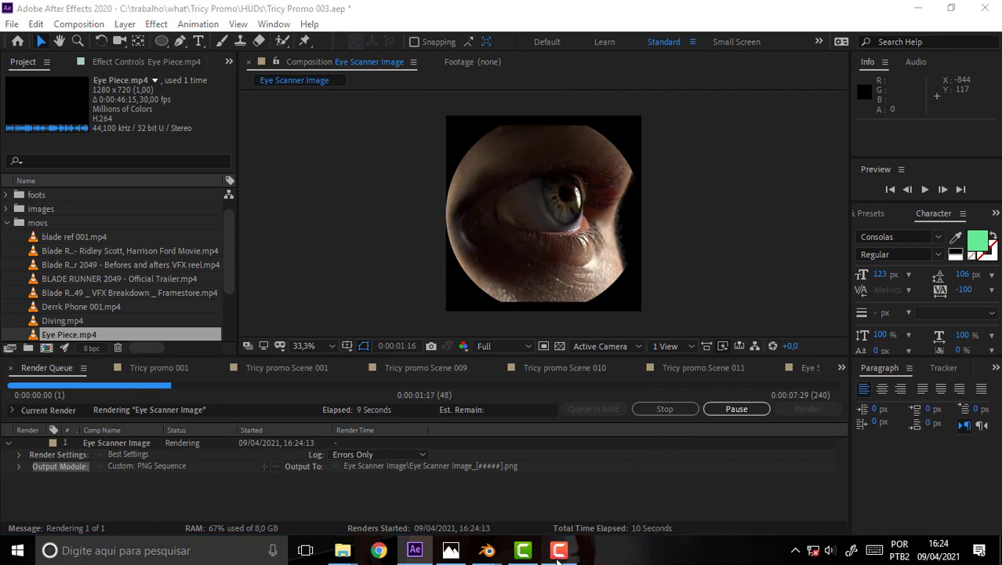
pyautogui.click(558, 551)
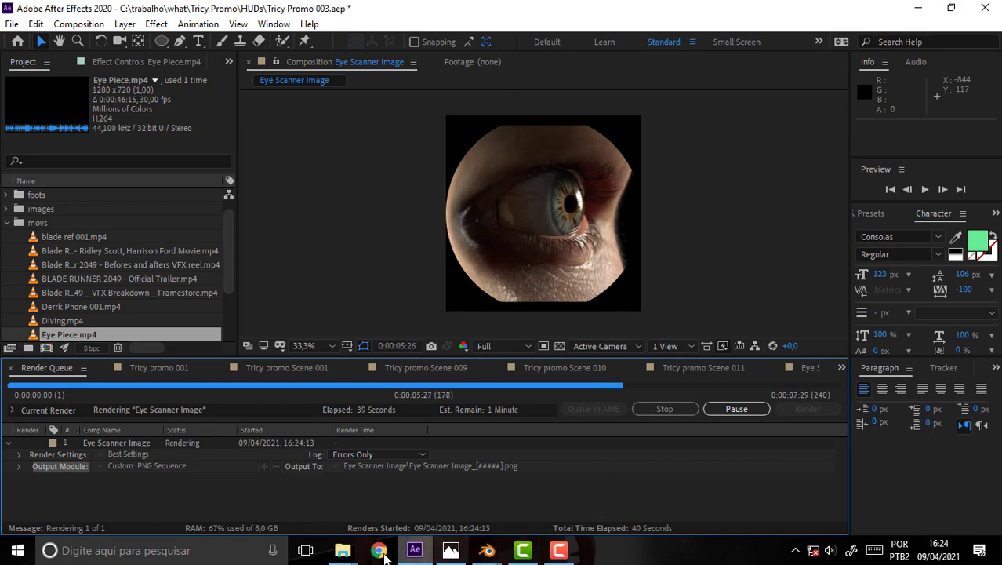
pyautogui.moveTo(343, 549)
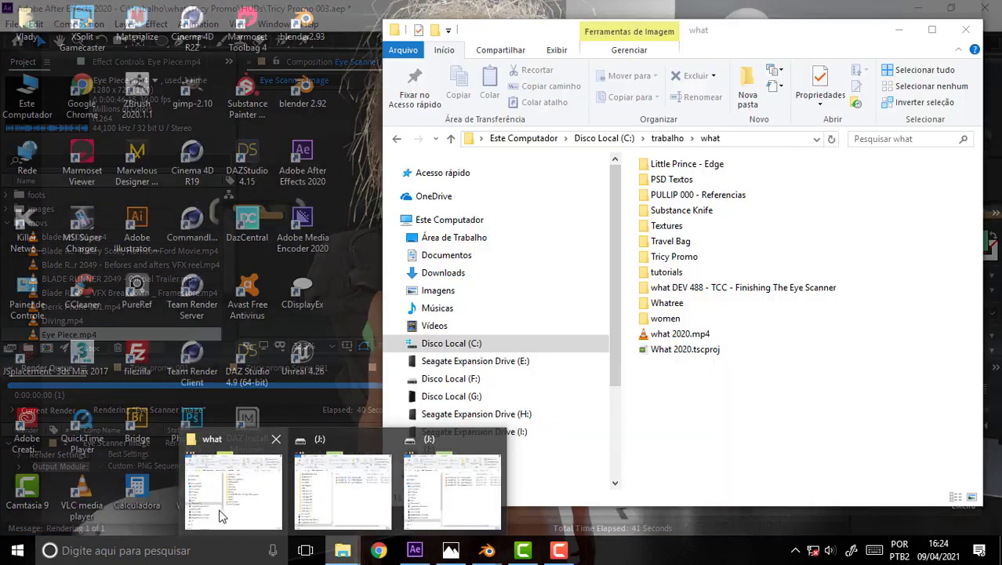
# - Check the Eye Scanner Image render folder in Tricy Promo > images refs, then return to After Effects
pyautogui.click(222, 516)
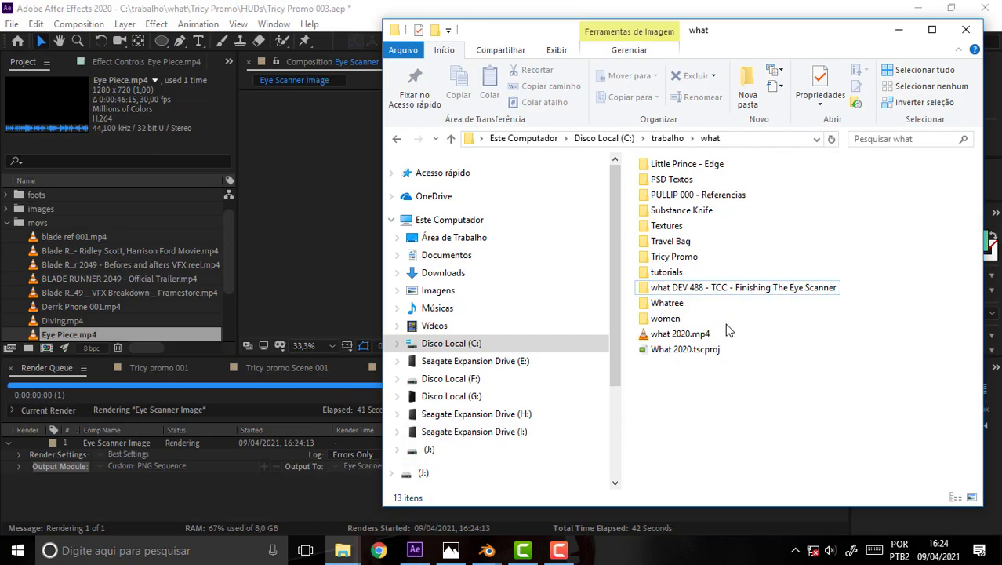
pyautogui.click(673, 257)
pyautogui.doubleClick(673, 258)
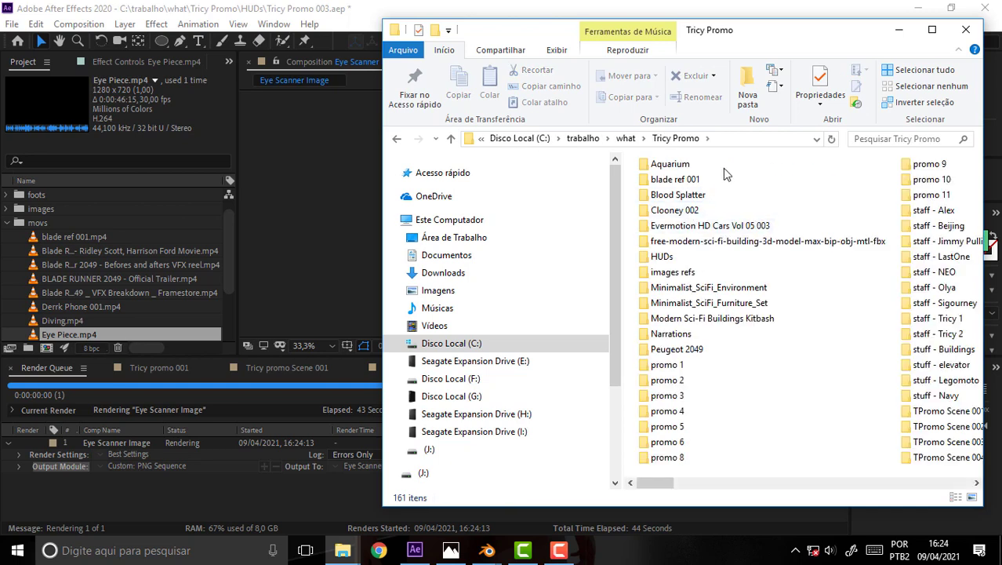
pyautogui.click(679, 273)
pyautogui.doubleClick(679, 273)
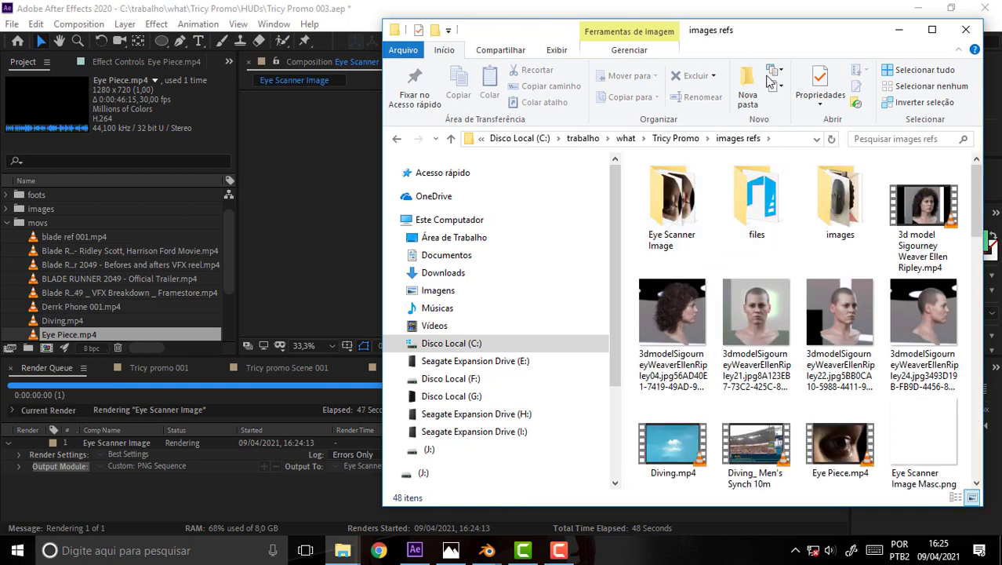
pyautogui.click(772, 19)
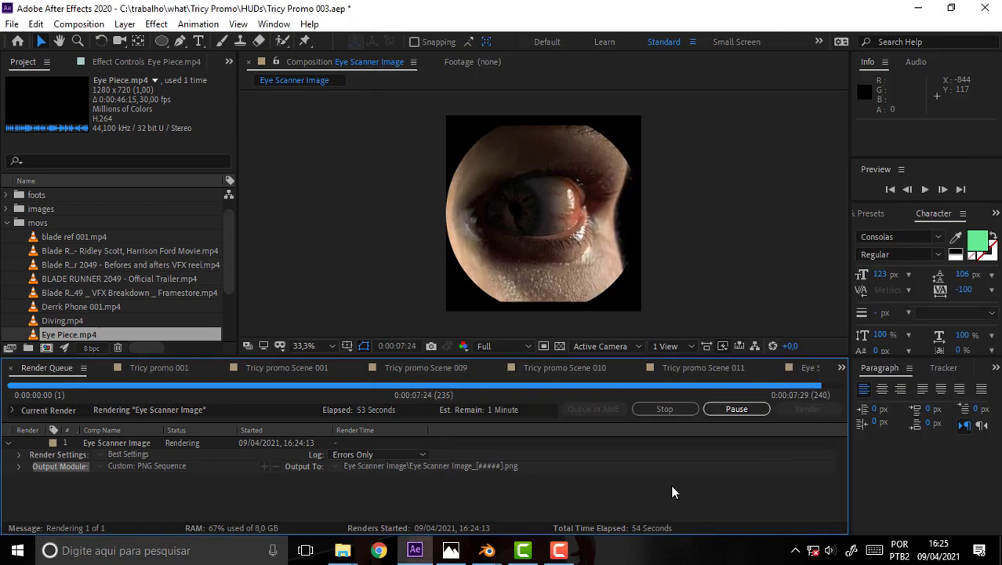
# - Close the finished Eye Scanner Image composition's timeline
pyautogui.click(112, 445)
pyautogui.click(685, 369)
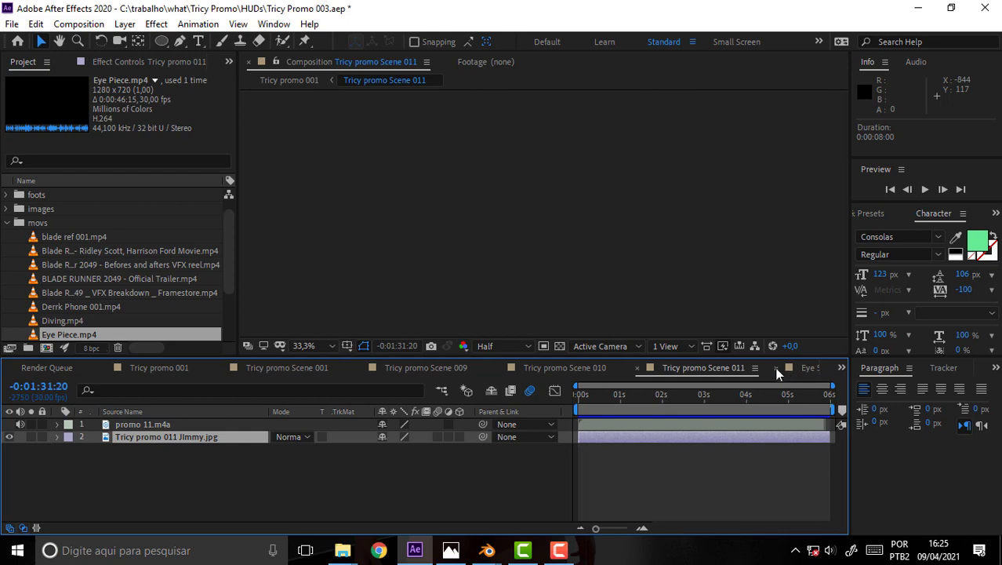
pyautogui.click(777, 368)
# - Jump the Scene 010 and Scene 001 compositions to their last frames, ending on Scene 001
pyautogui.click(577, 363)
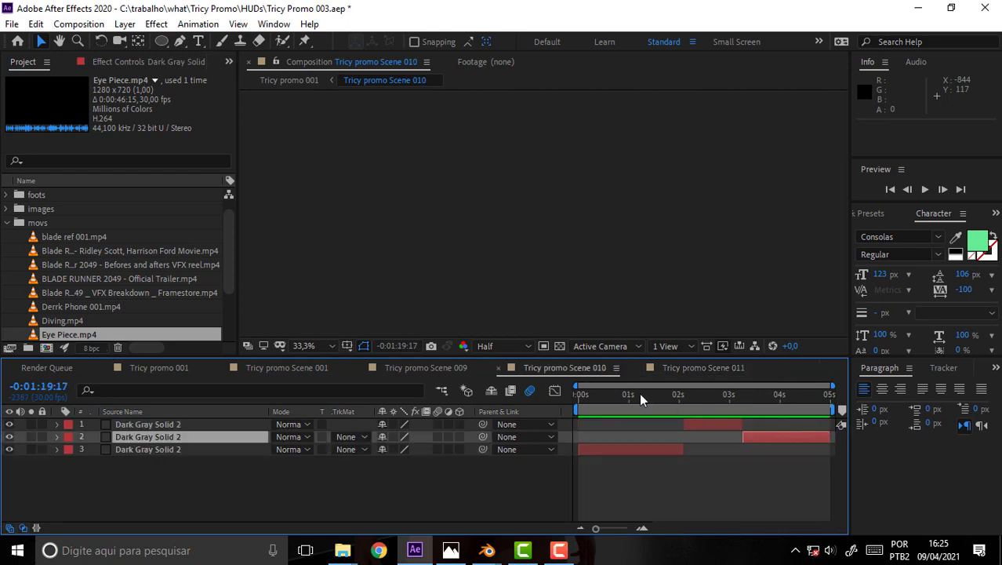
pyautogui.press('End')
pyautogui.click(285, 370)
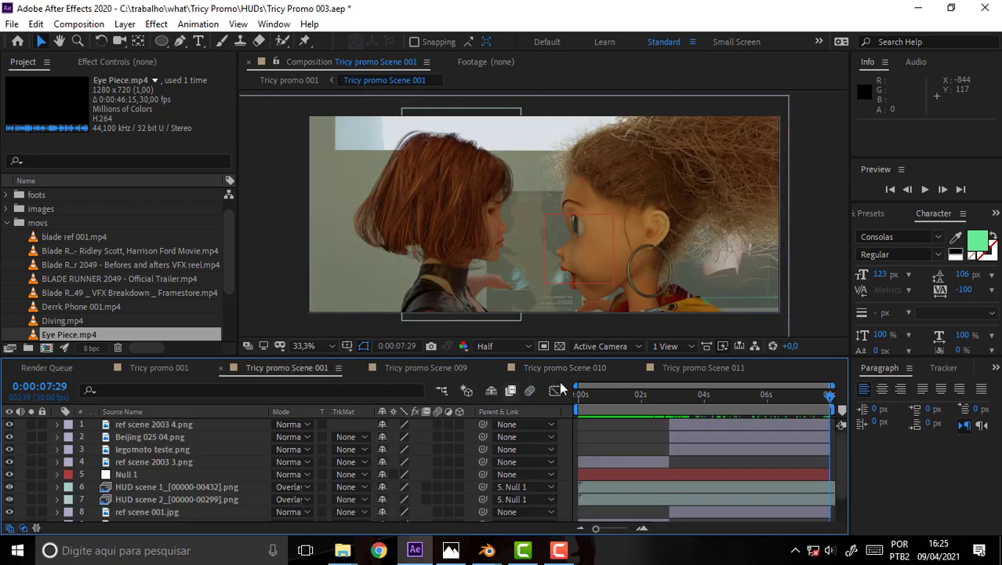
pyautogui.press('End')
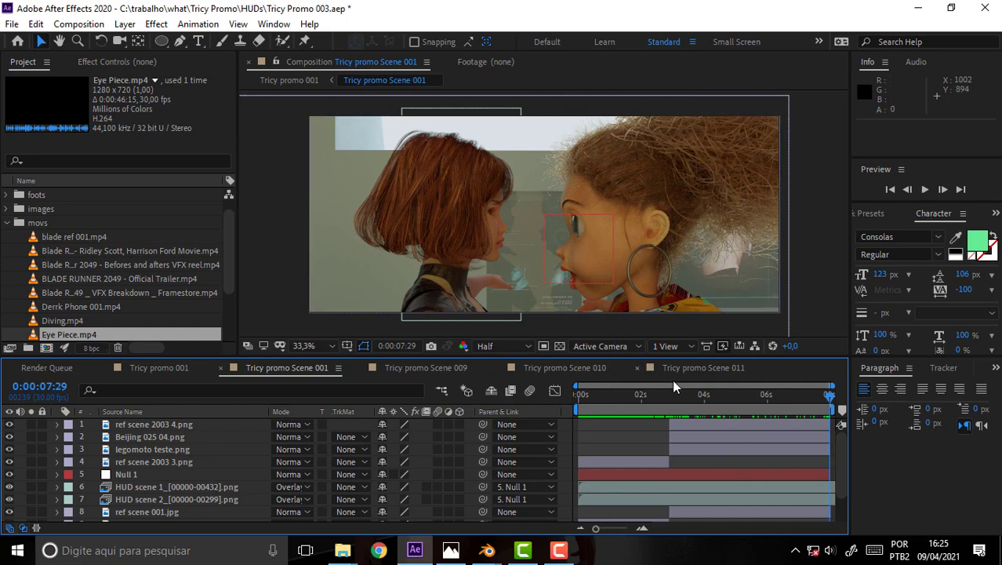
pyautogui.click(624, 394)
pyautogui.press('End')
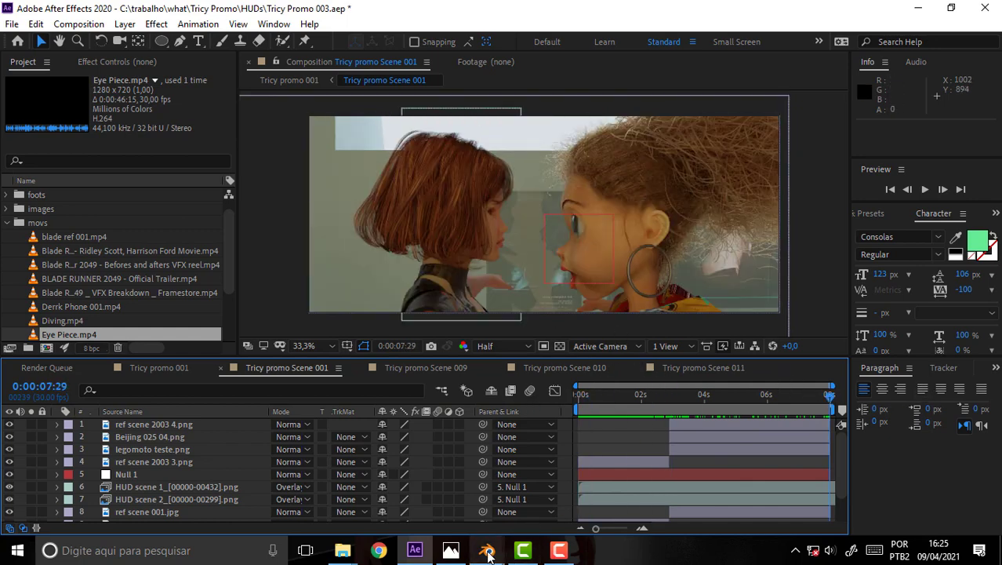
# - In Blender's Shading workspace, select the Circle ring and bring Material Output into view
pyautogui.moveTo(487, 551)
pyautogui.click(556, 500)
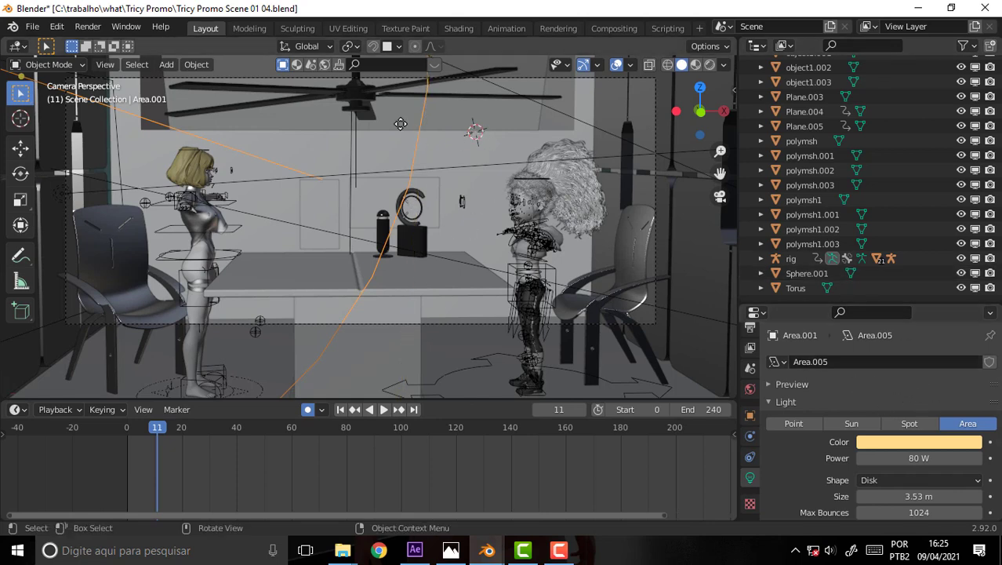
pyautogui.click(461, 30)
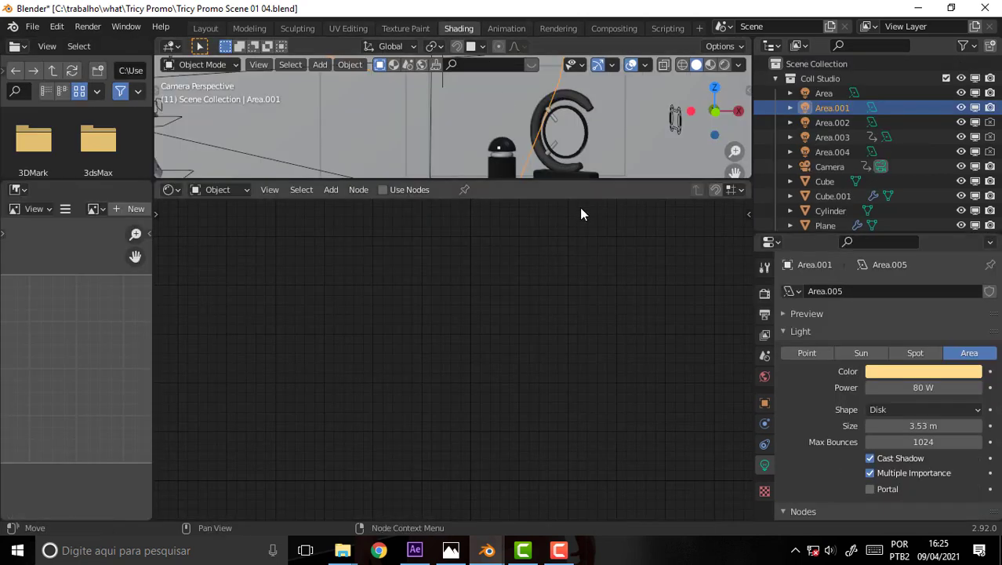
pyautogui.click(208, 67)
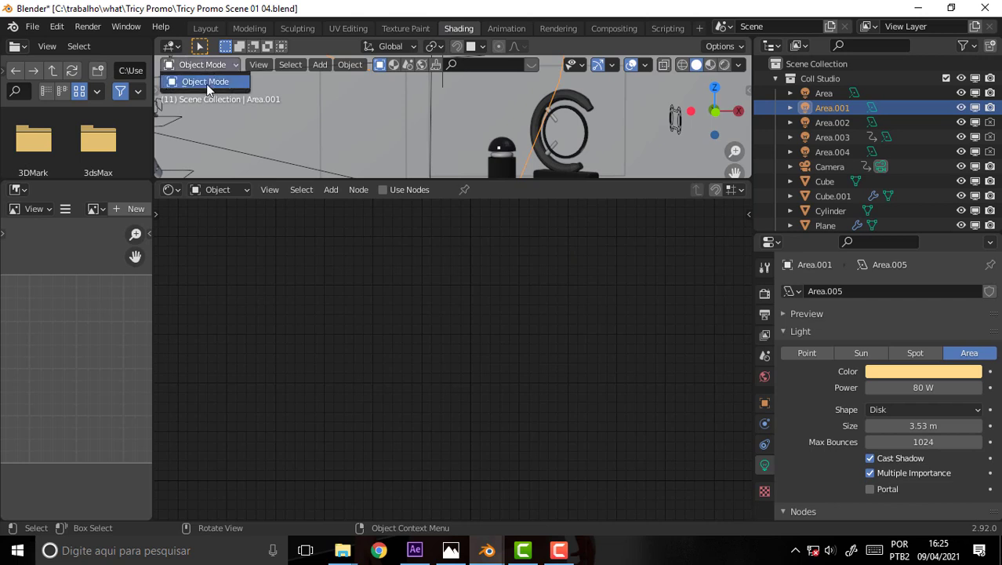
pyautogui.click(566, 124)
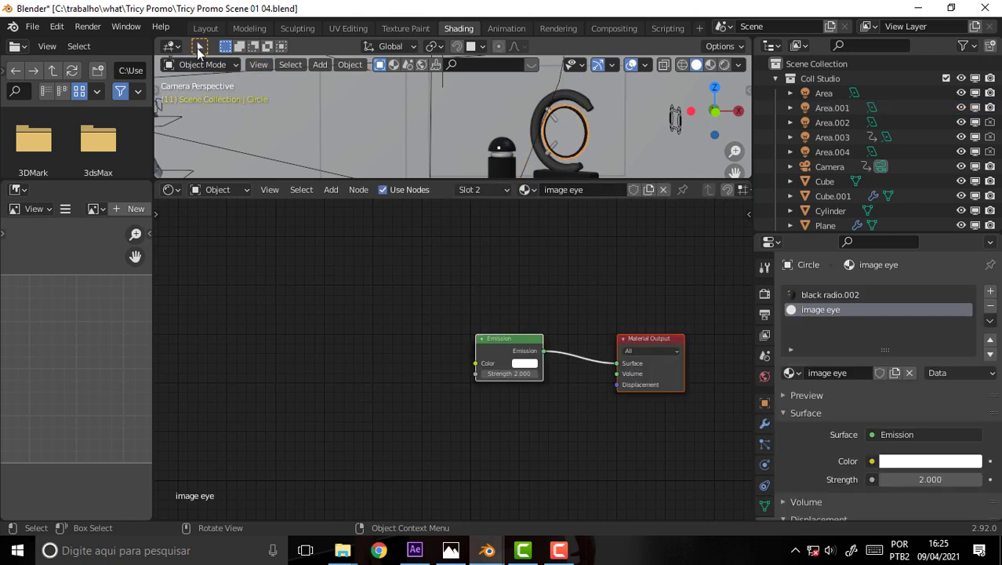
pyautogui.click(202, 64)
pyautogui.scroll(1, 570, 248)
pyautogui.scroll(2, 570, 248)
pyautogui.moveTo(570, 251); pyautogui.dragTo(492, 225, button='middle')
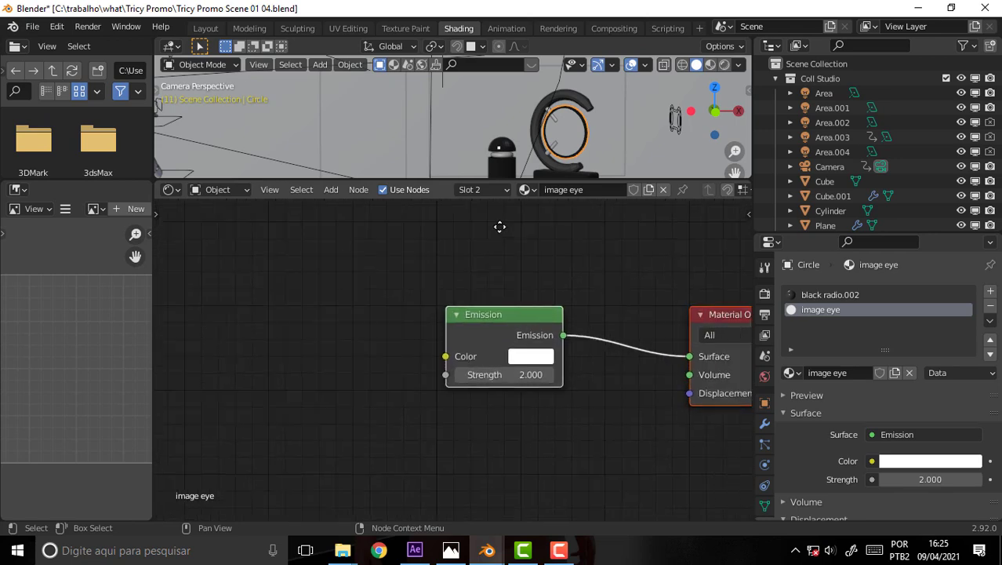
# - Add an Image Sequence node loading Eye Scanner Image_00000.png from the Eye Scanner Image folder
pyautogui.hotkey('shift', 'a')
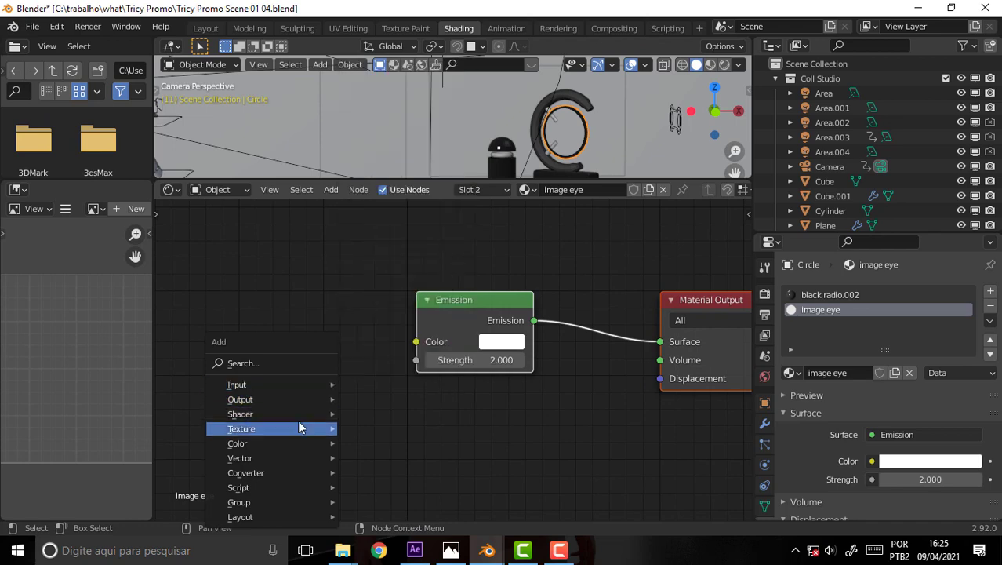
pyautogui.moveTo(241, 428)
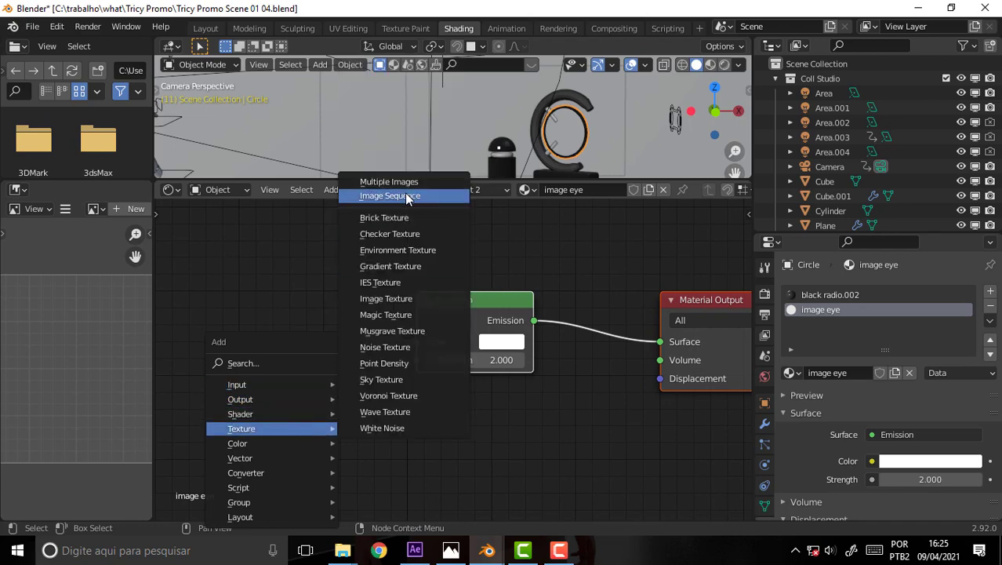
pyautogui.click(403, 194)
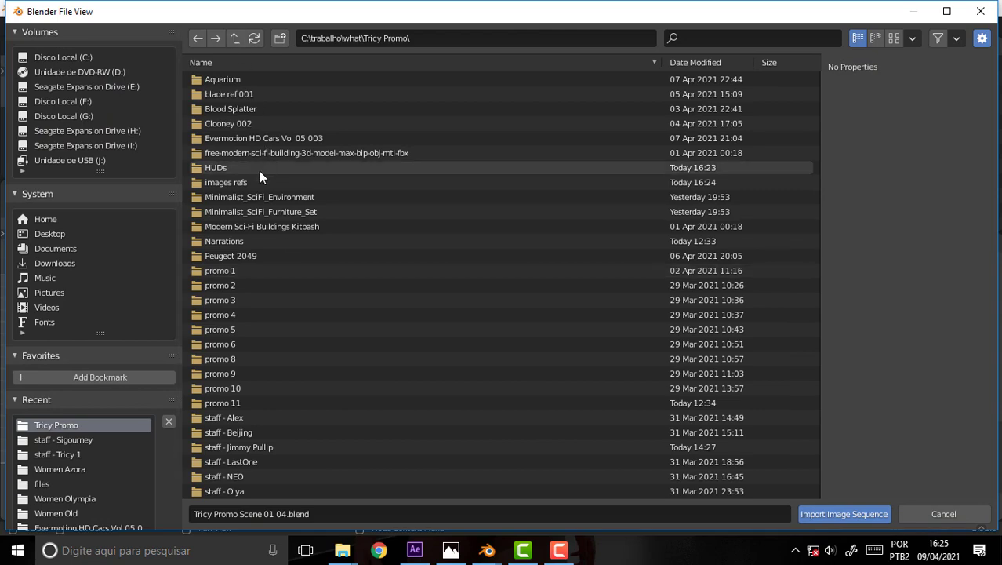
pyautogui.doubleClick(224, 183)
pyautogui.doubleClick(232, 81)
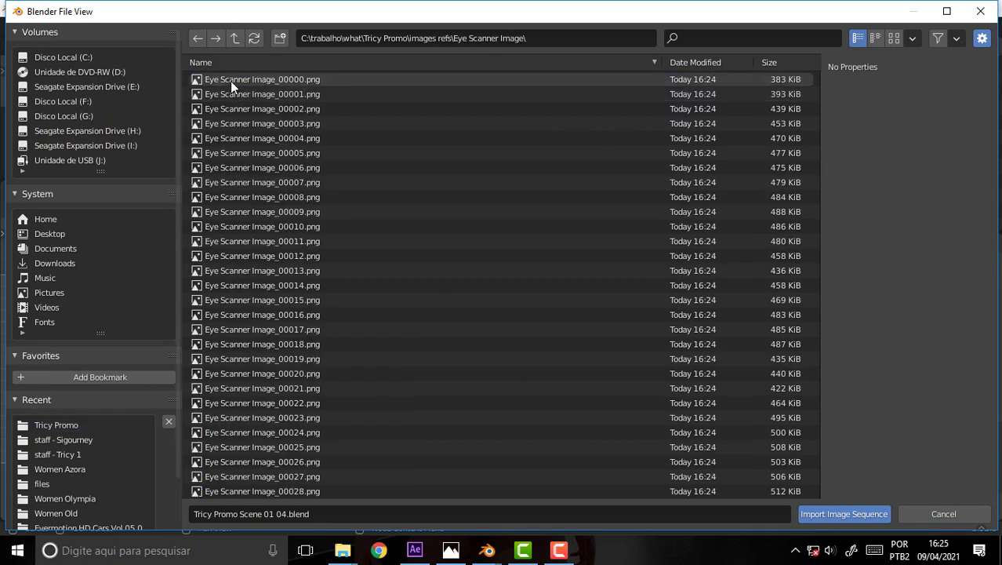
pyautogui.click(231, 81)
pyautogui.click(834, 516)
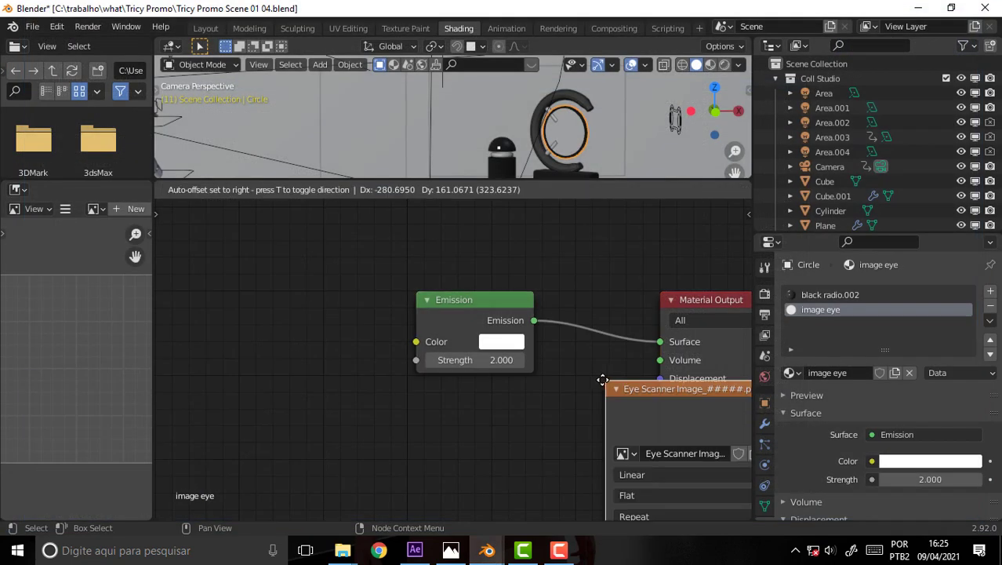
# - Place the image node left of Emission and connect its Color to Emission Color
pyautogui.click(308, 443)
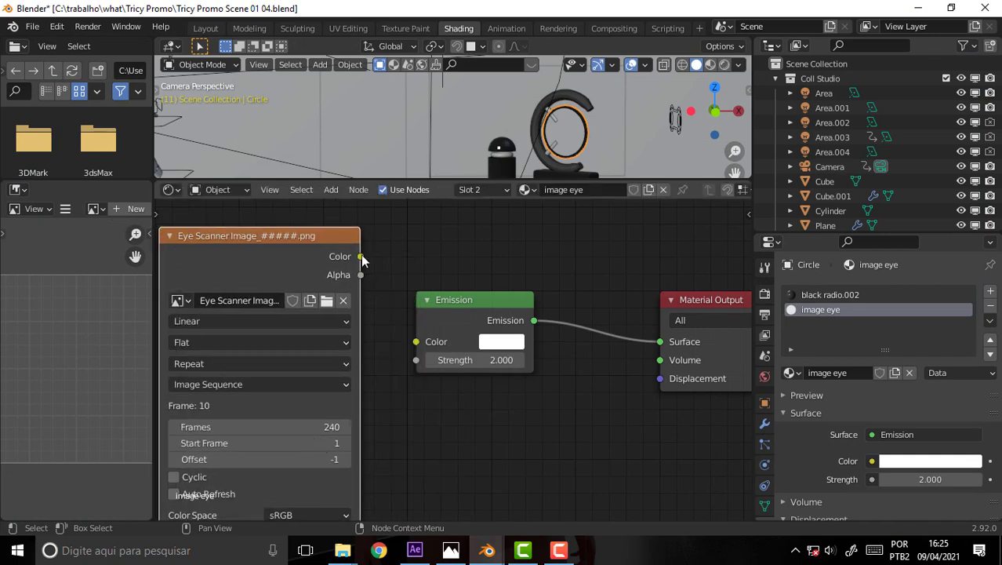
pyautogui.moveTo(416, 351); pyautogui.dragTo(387, 290)
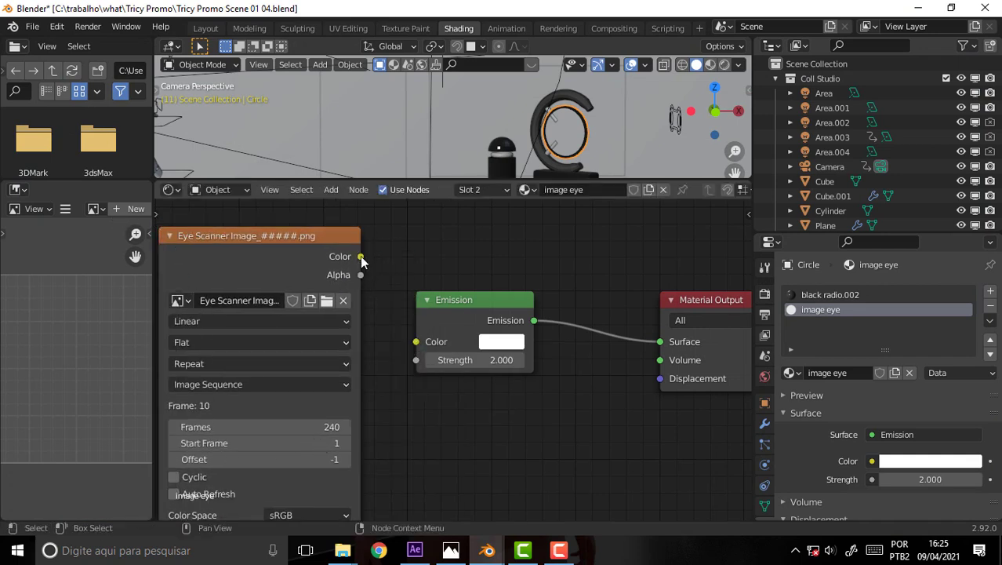
pyautogui.moveTo(360, 257); pyautogui.dragTo(416, 341)
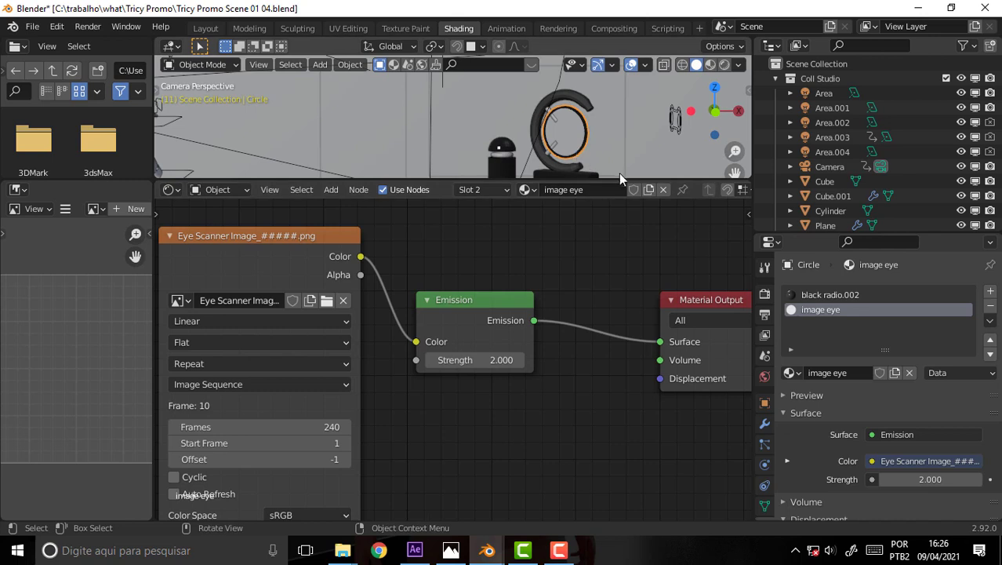
pyautogui.press('z')
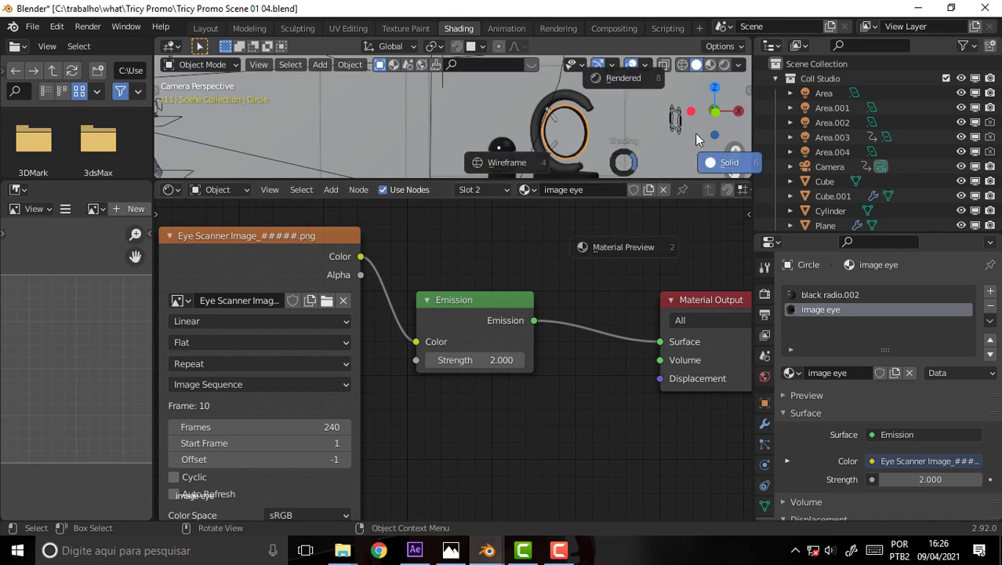
# - Preview the eye footage in Material Preview shading, then play and stop the animation in Layout
pyautogui.click(624, 258)
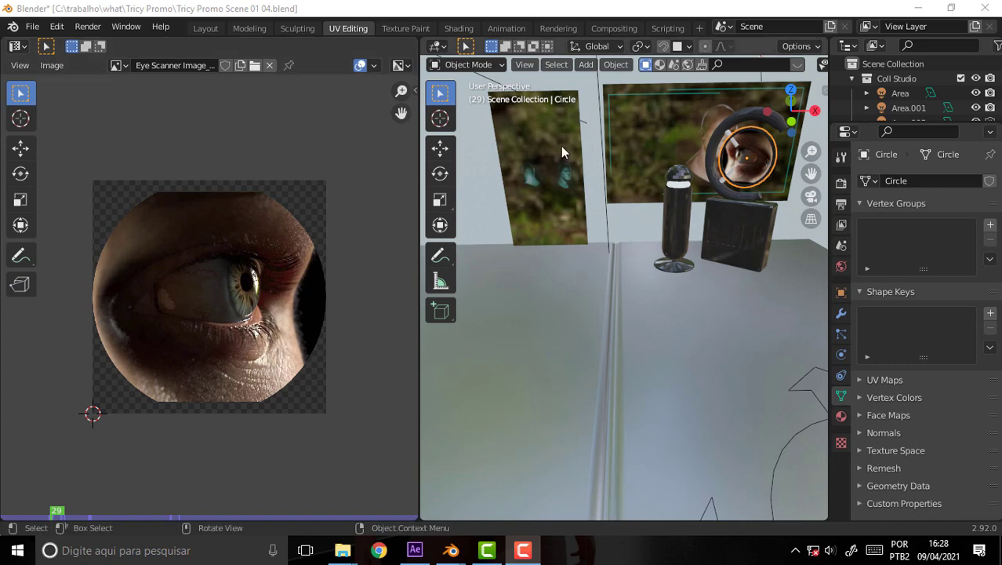
pyautogui.click(205, 28)
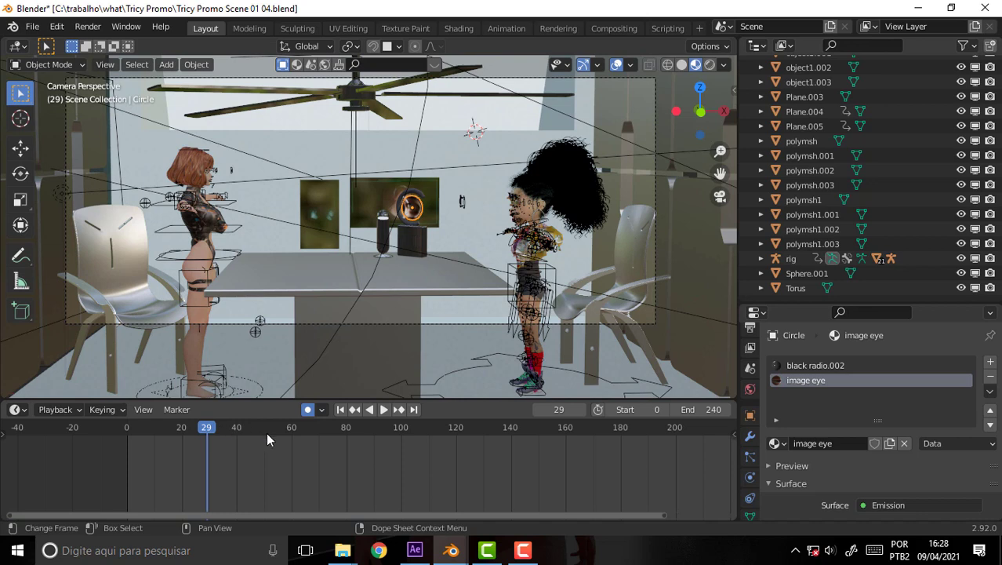
pyautogui.press('space')
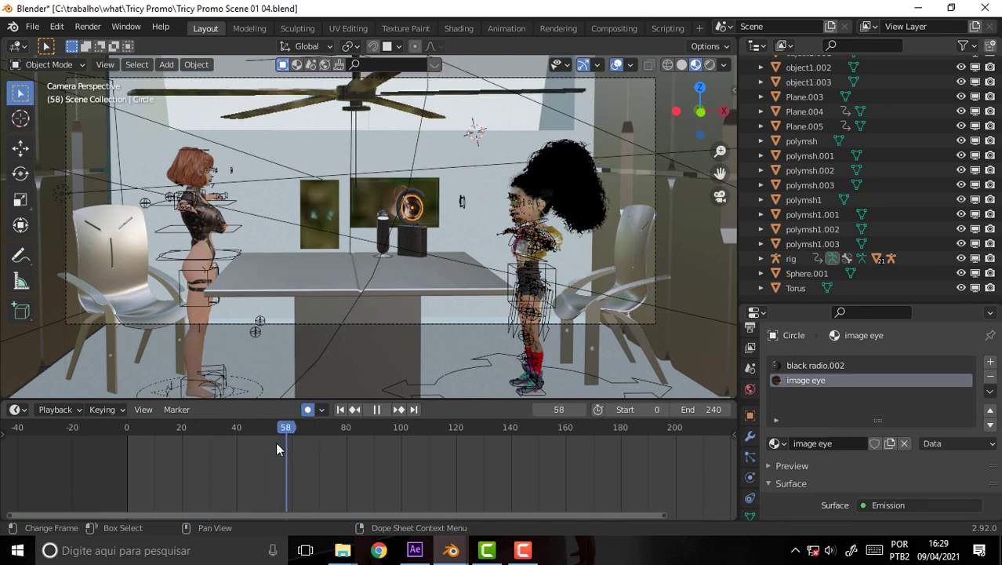
pyautogui.press('Escape')
# - Render frame 54 as a still image with Render > Render Image
pyautogui.click(88, 26)
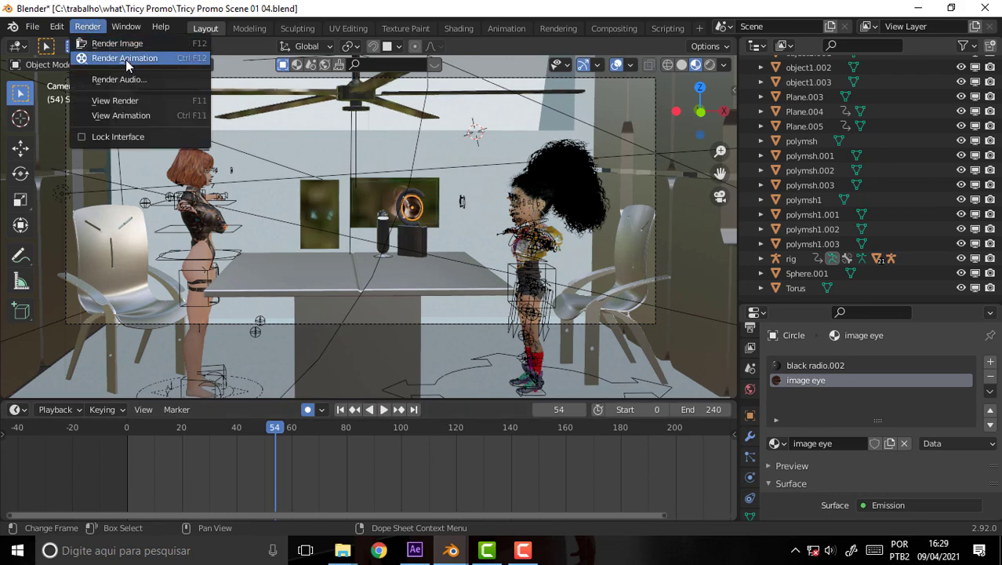
pyautogui.click(118, 43)
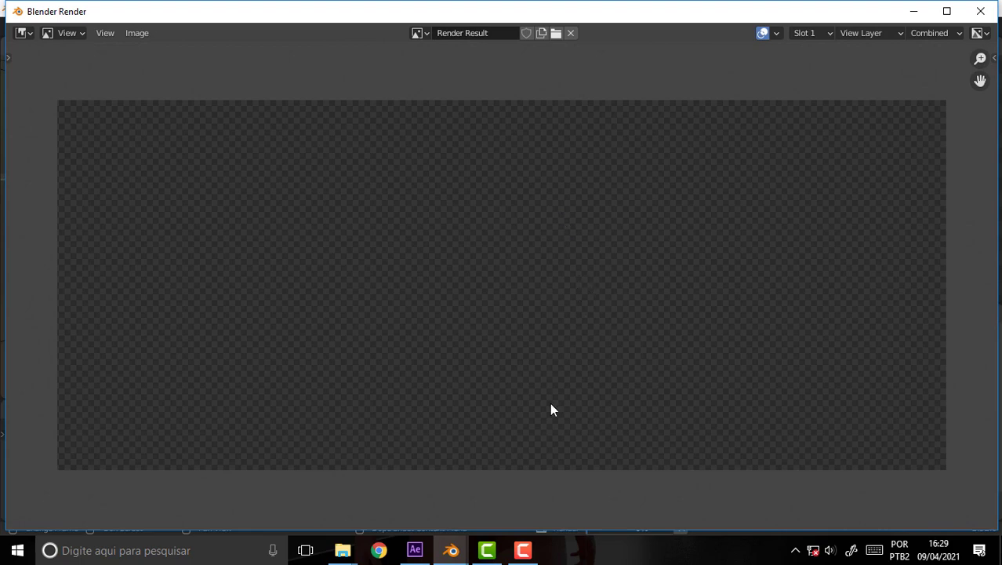
pyautogui.click(523, 551)
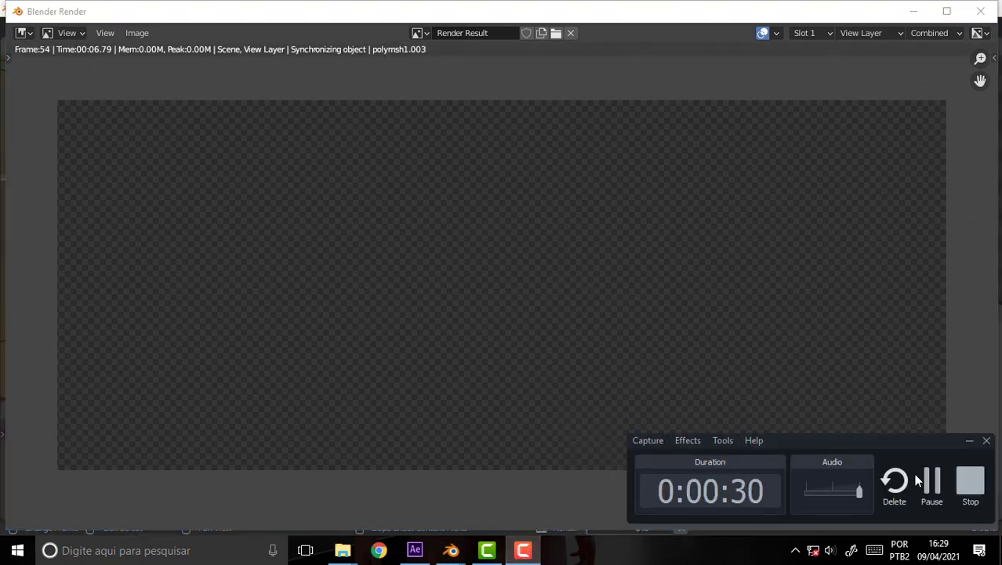
pyautogui.click(932, 480)
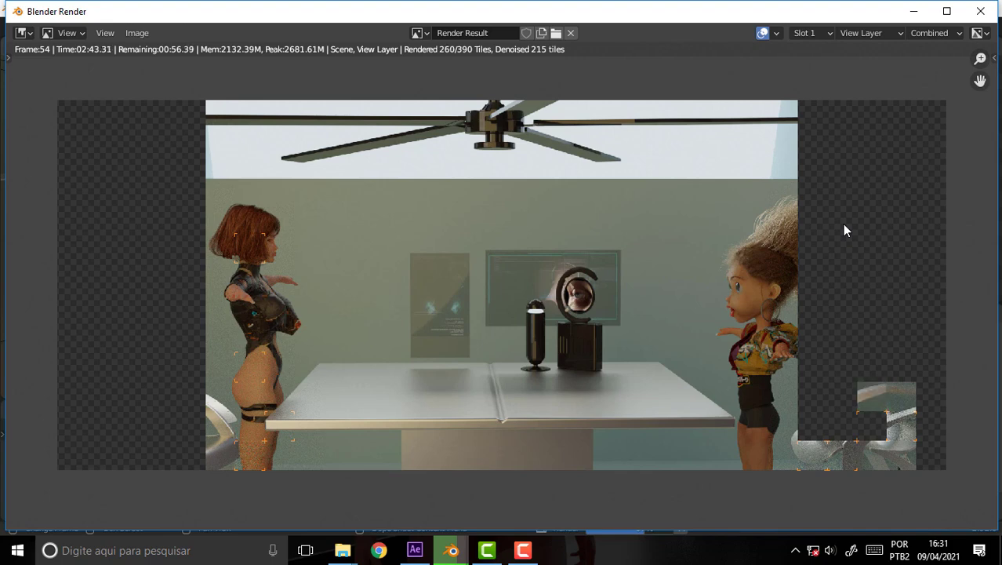